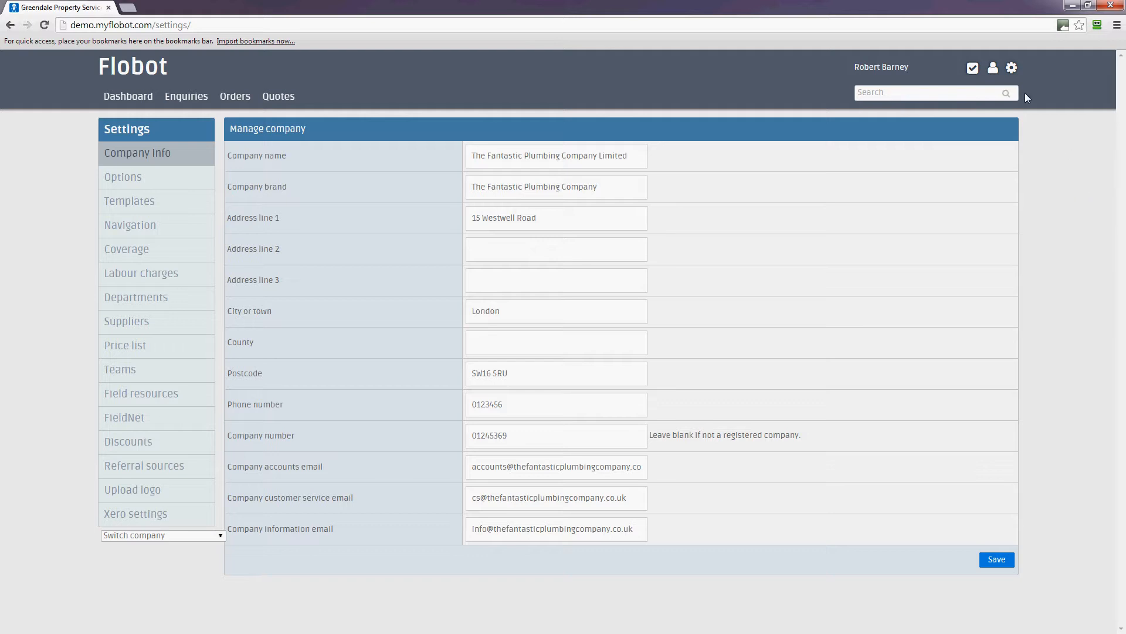
# Step: Look through the account settings menu and the company name and address fields
pyautogui.click(1011, 67)
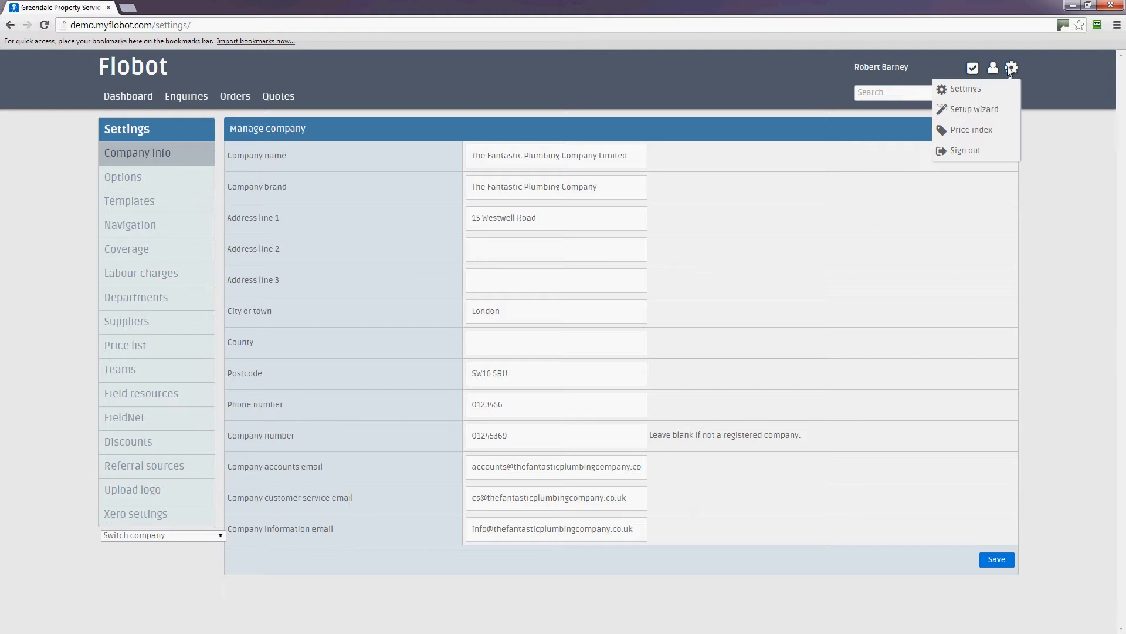
pyautogui.click(981, 99)
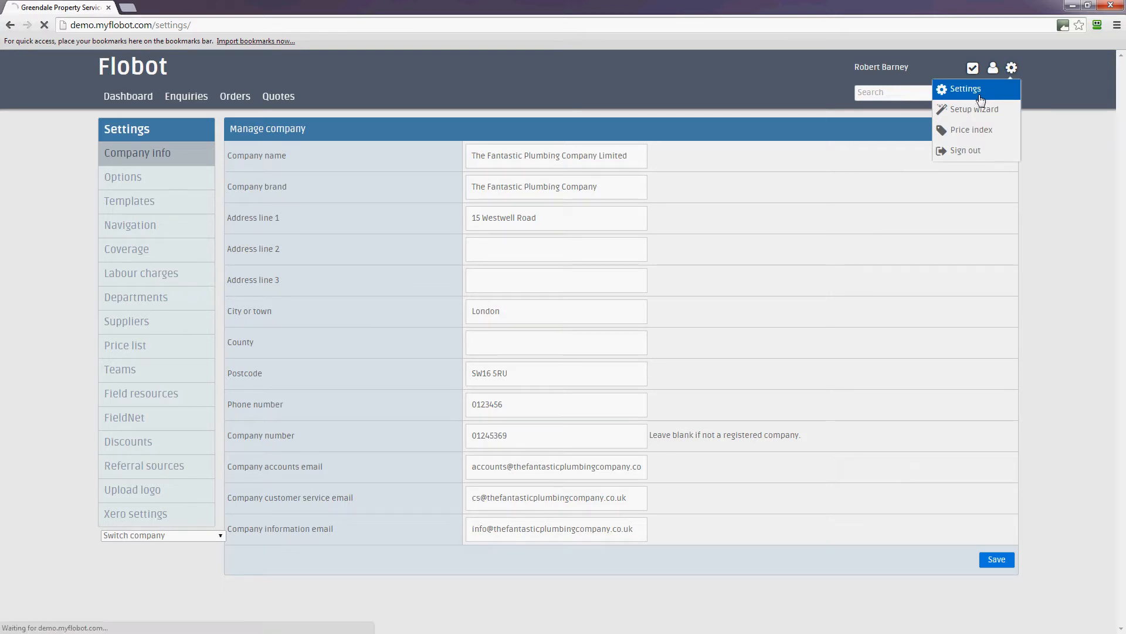
pyautogui.click(1011, 68)
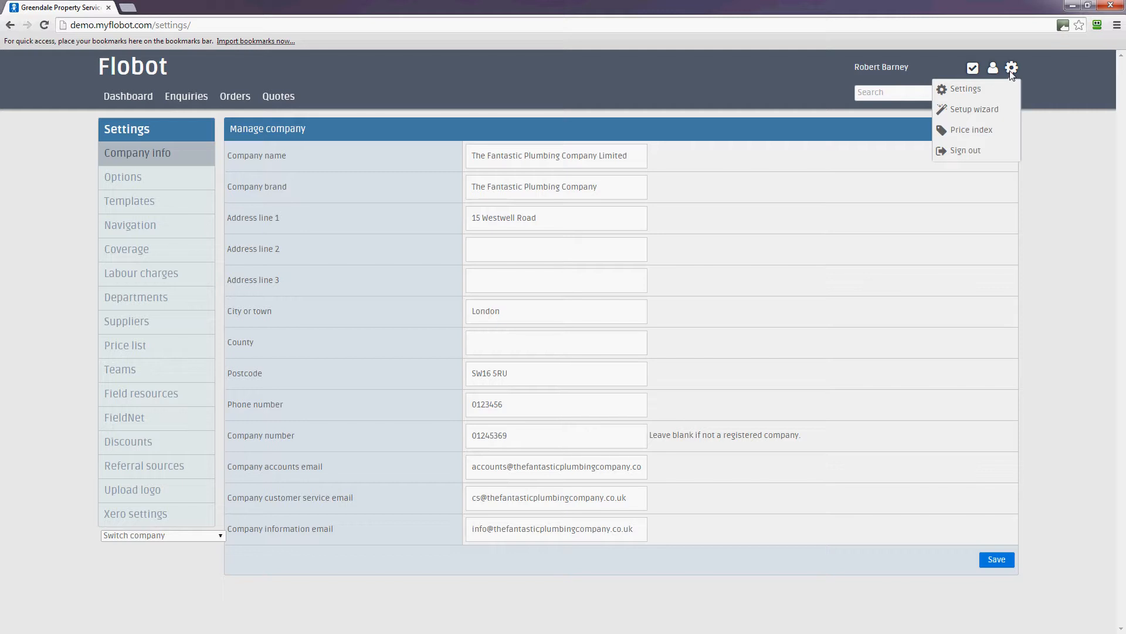
pyautogui.click(749, 154)
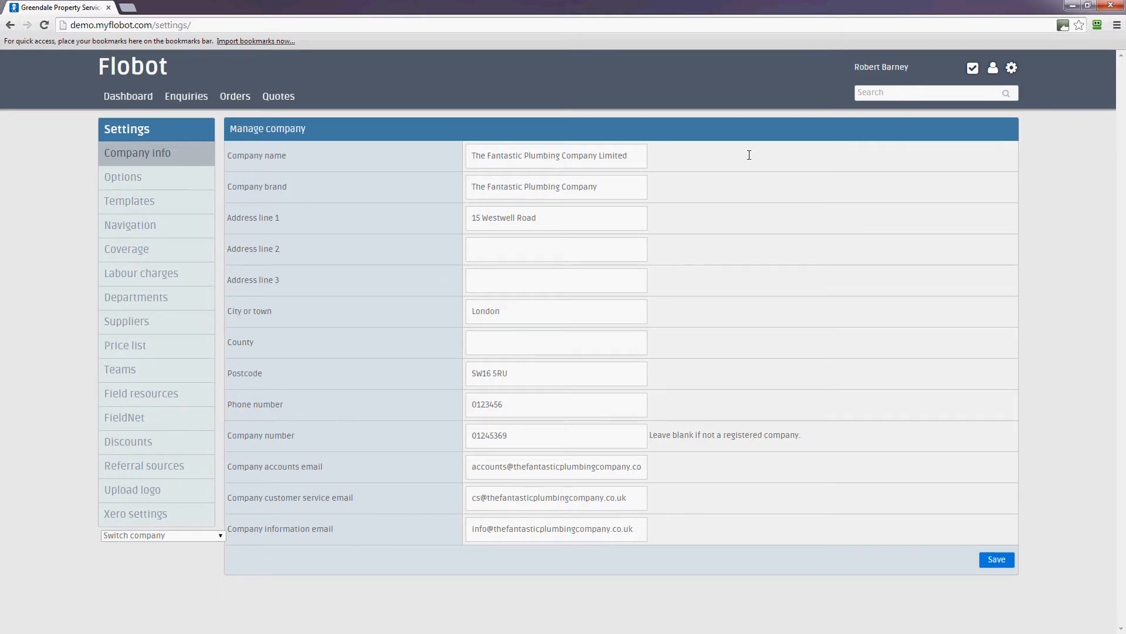
pyautogui.click(1012, 70)
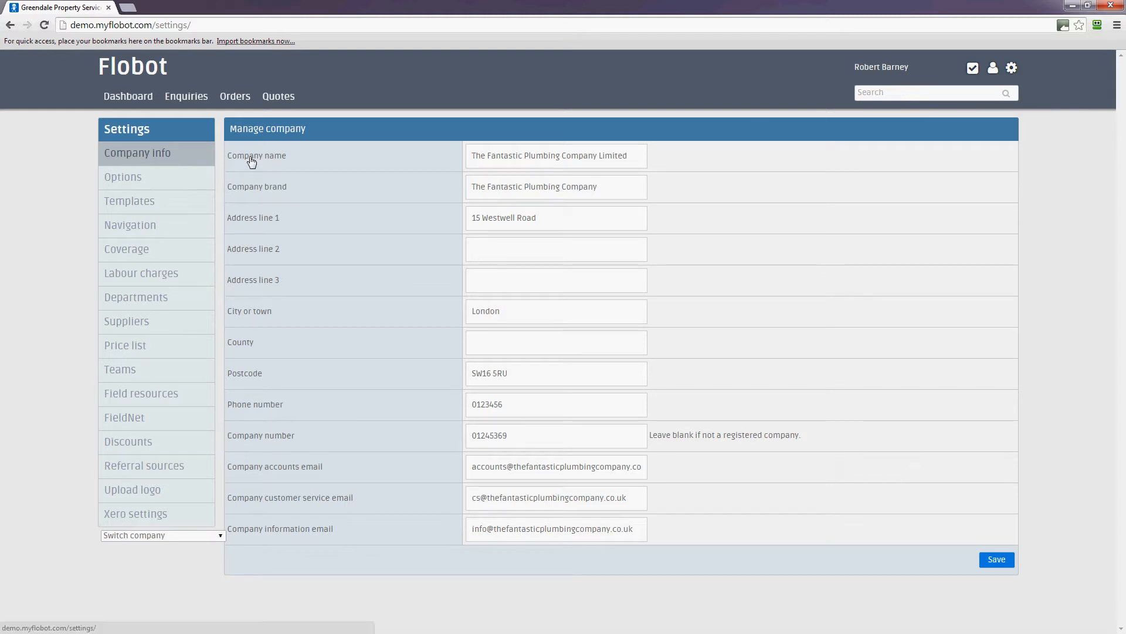
pyautogui.click(522, 166)
pyautogui.click(545, 227)
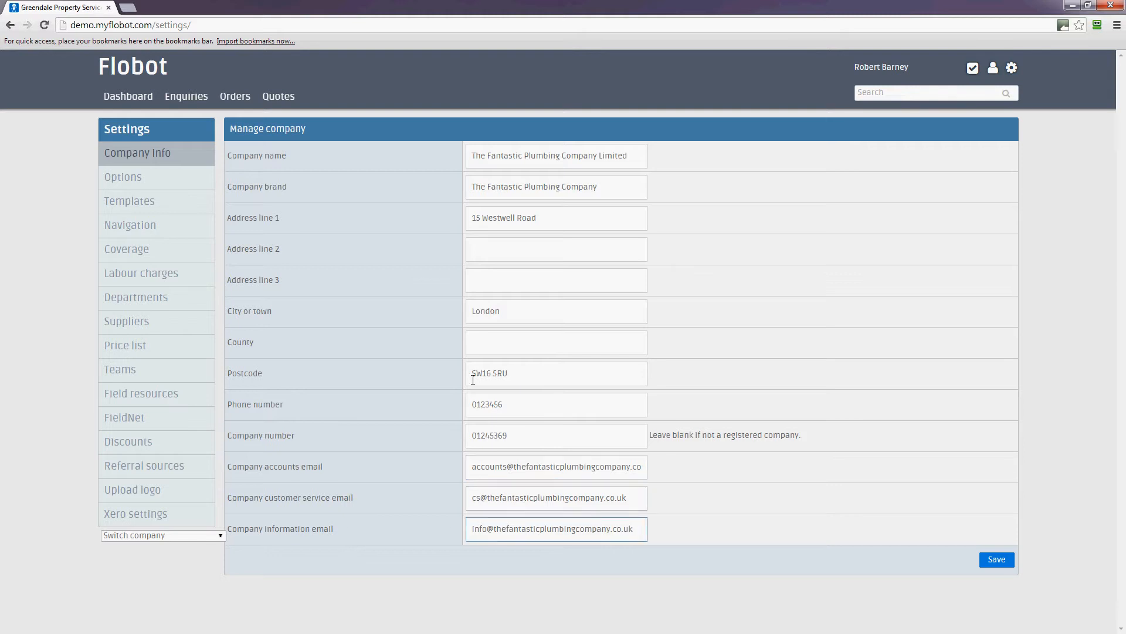
# Step: Bring up the company options settings and scroll through them
pyautogui.click(126, 178)
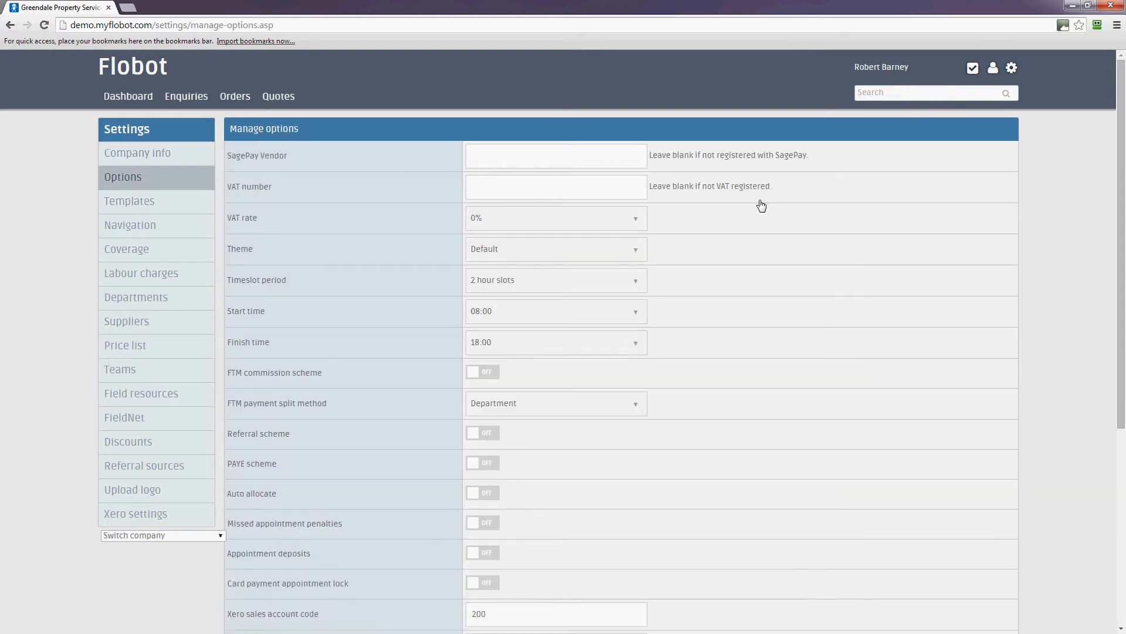
pyautogui.scroll(-1, 854, 333)
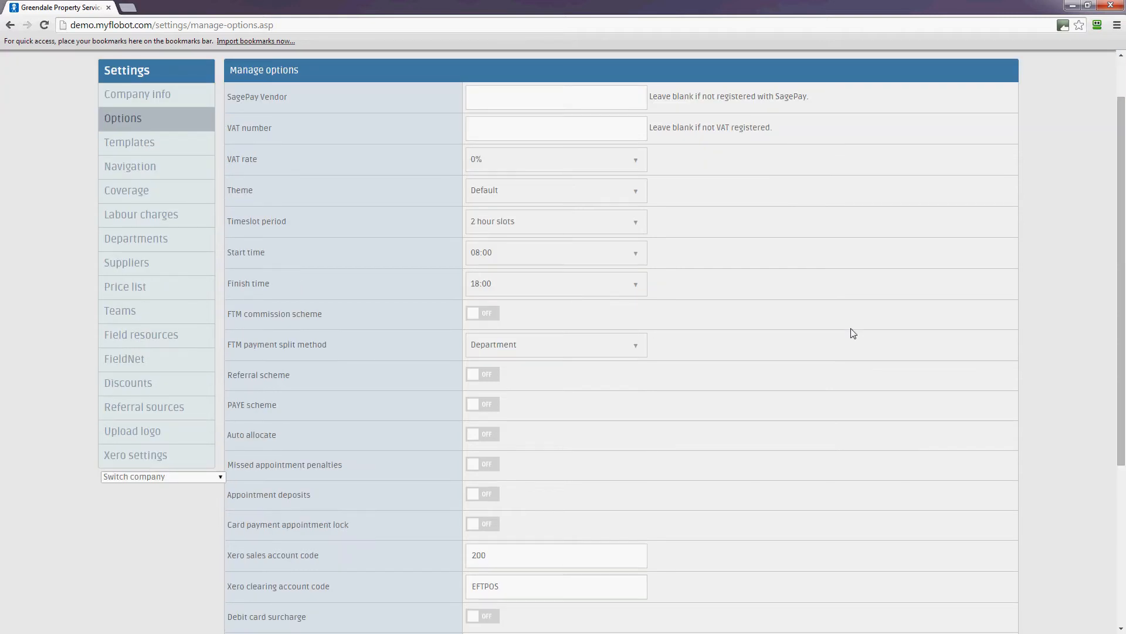
pyautogui.scroll(-3, 851, 330)
pyautogui.scroll(4, 848, 328)
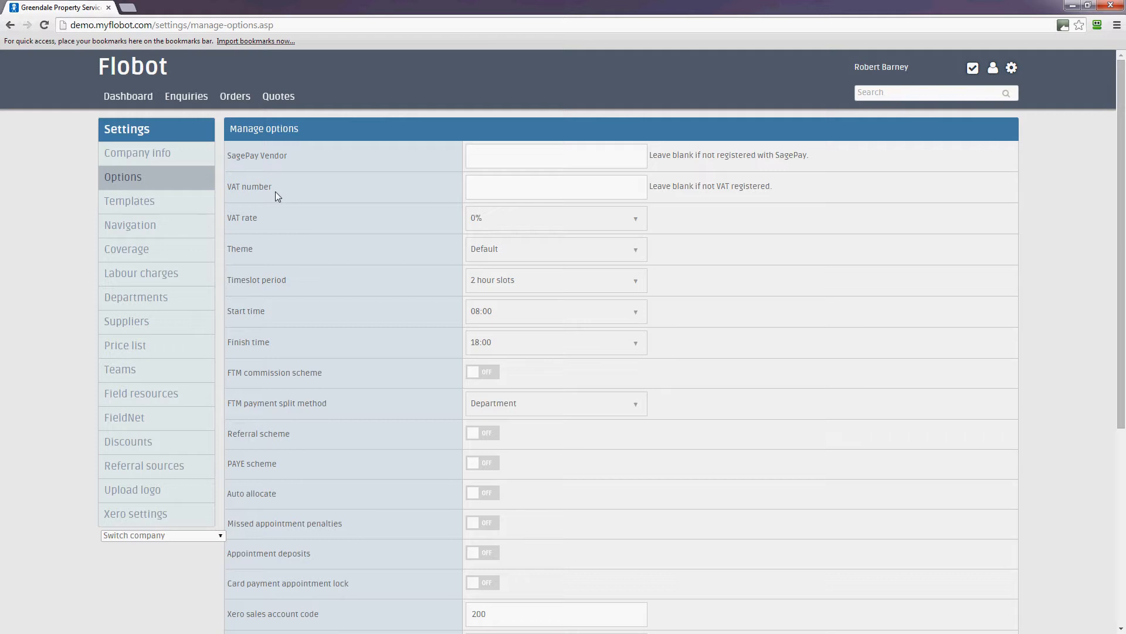
# Step: Switch the FTM payment split method to FTM, then back to Department
pyautogui.click(622, 409)
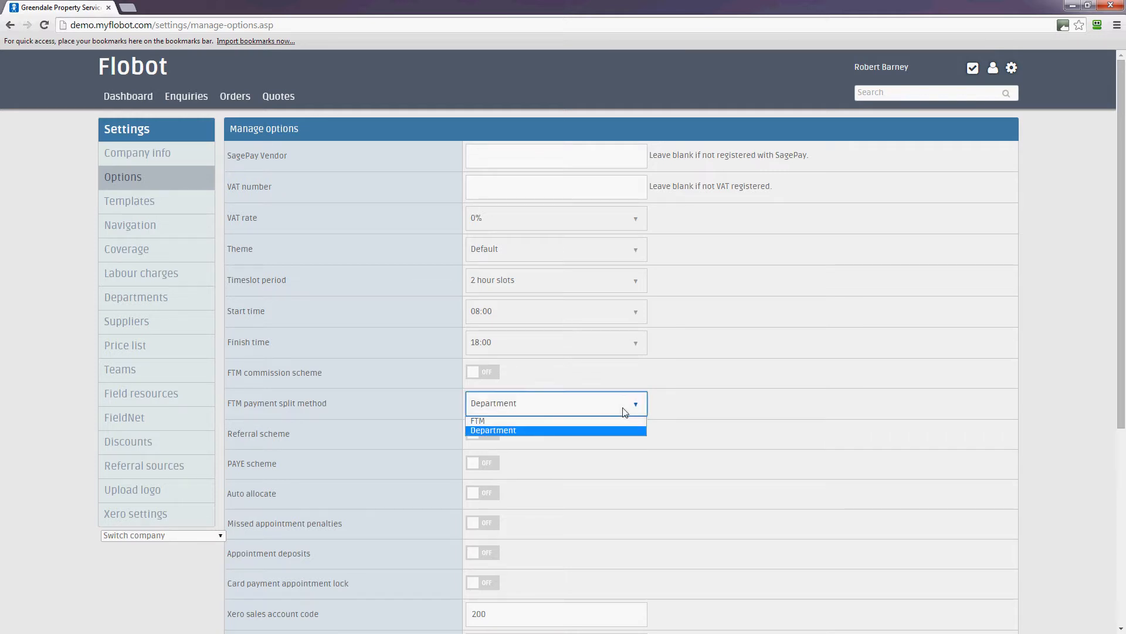
pyautogui.click(508, 421)
pyautogui.click(537, 411)
pyautogui.click(530, 436)
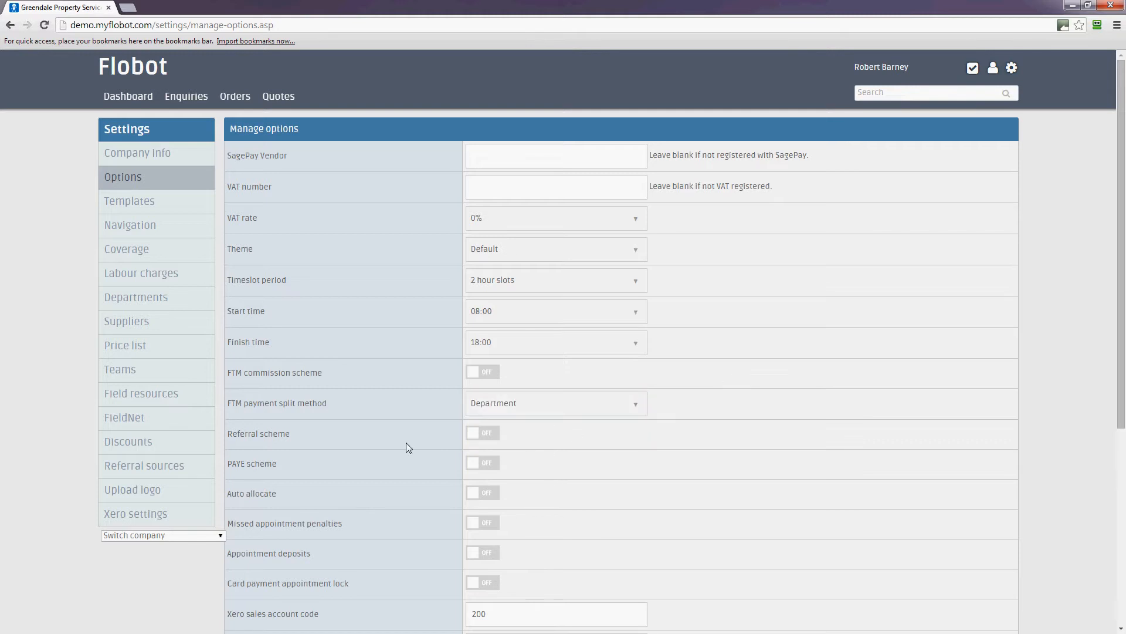
pyautogui.scroll(-1, 411, 449)
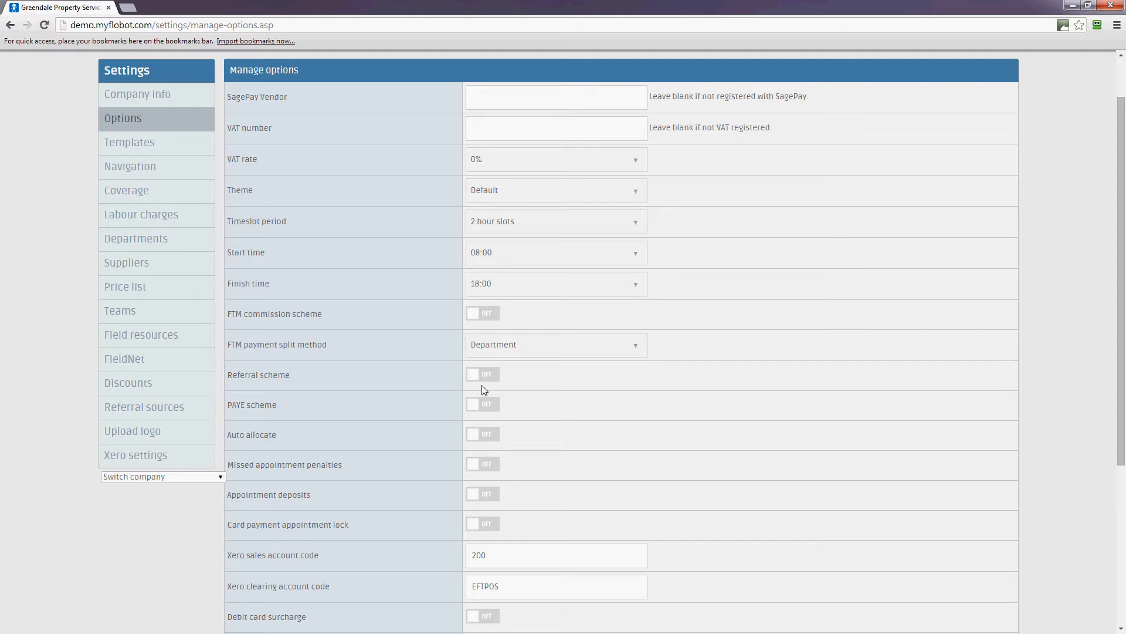
pyautogui.scroll(-2, 305, 417)
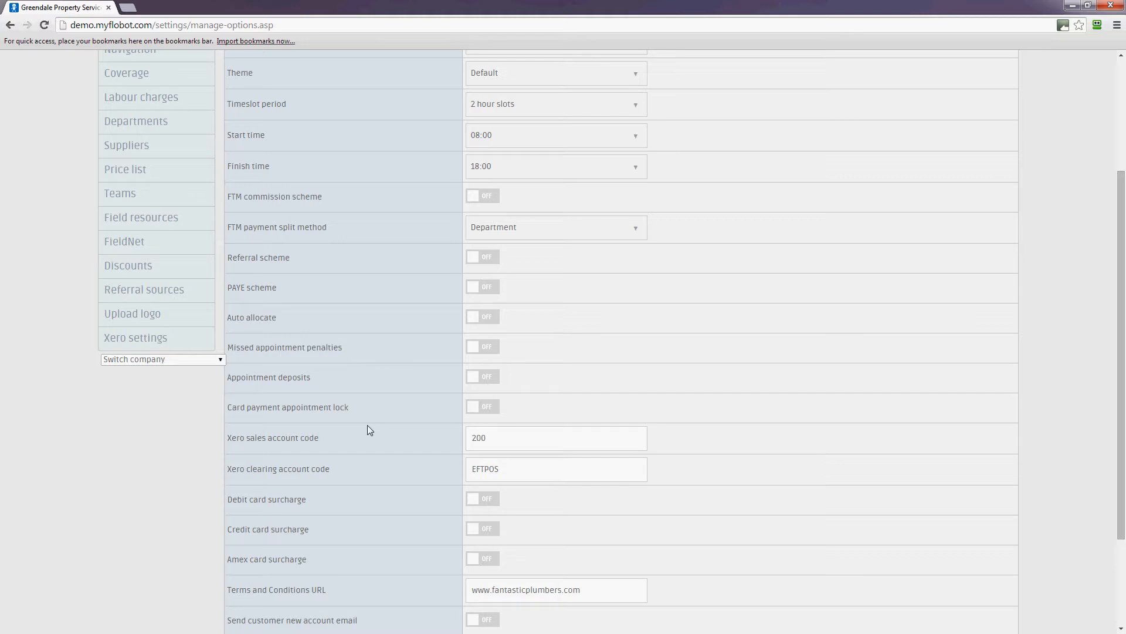
pyautogui.scroll(-2, 344, 471)
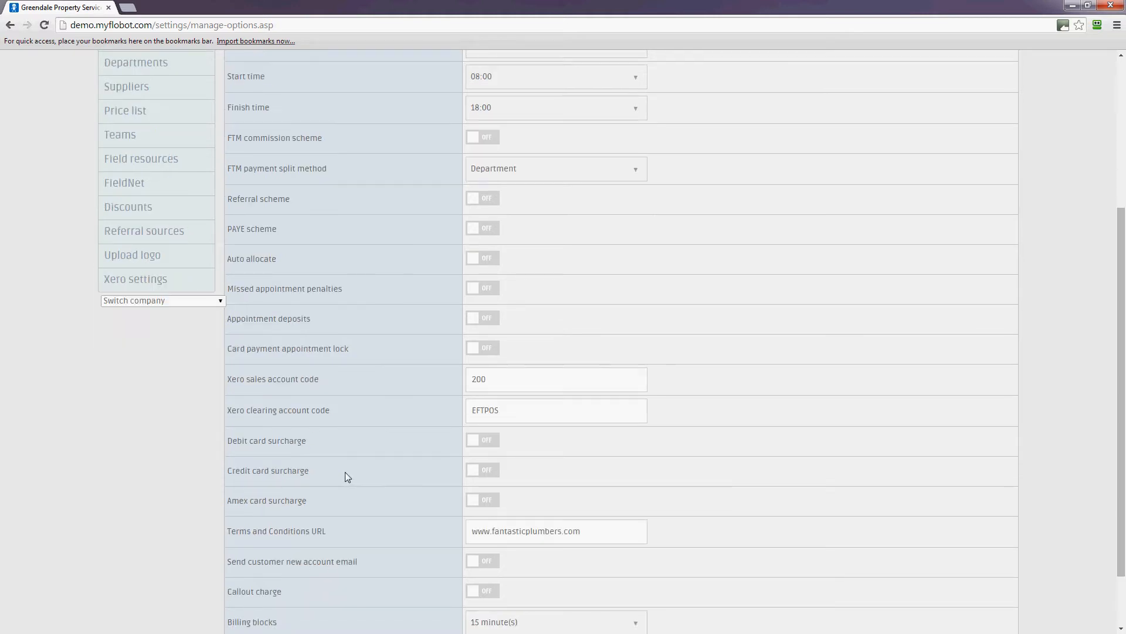
pyautogui.scroll(-1, 345, 472)
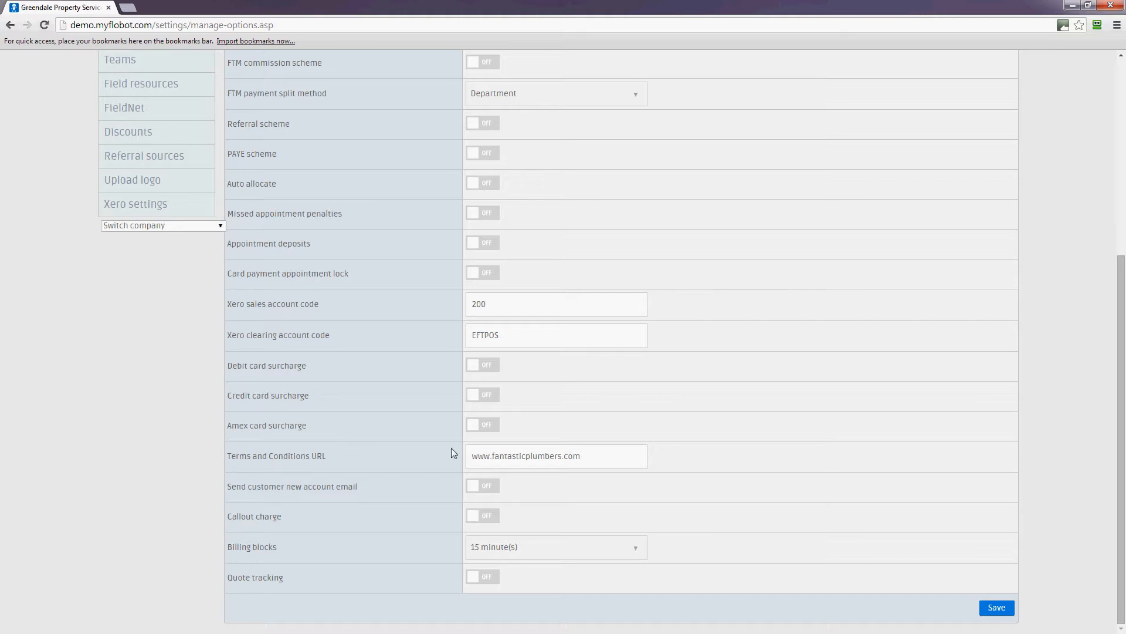
pyautogui.click(622, 457)
pyautogui.write('/')
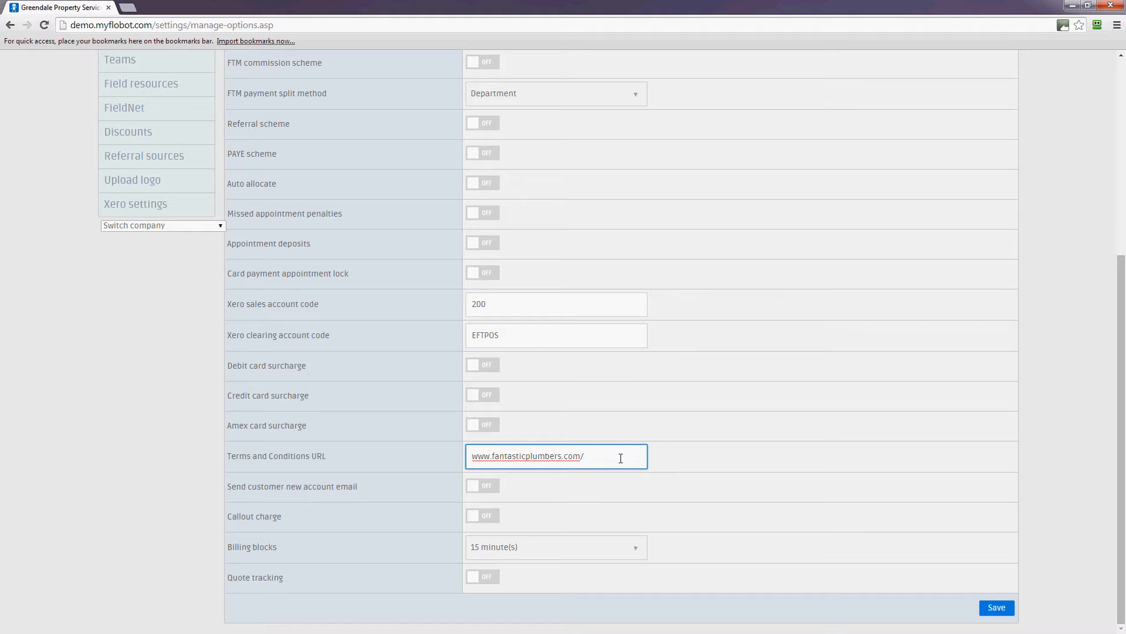
pyautogui.write('terms.html')
pyautogui.click(419, 488)
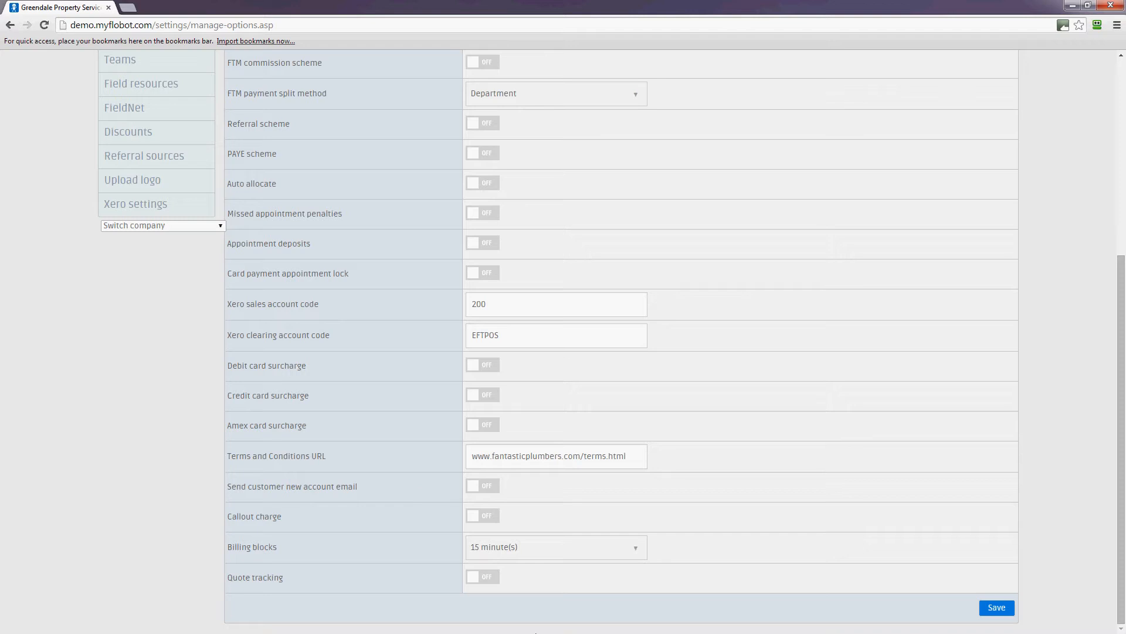
pyautogui.click(598, 550)
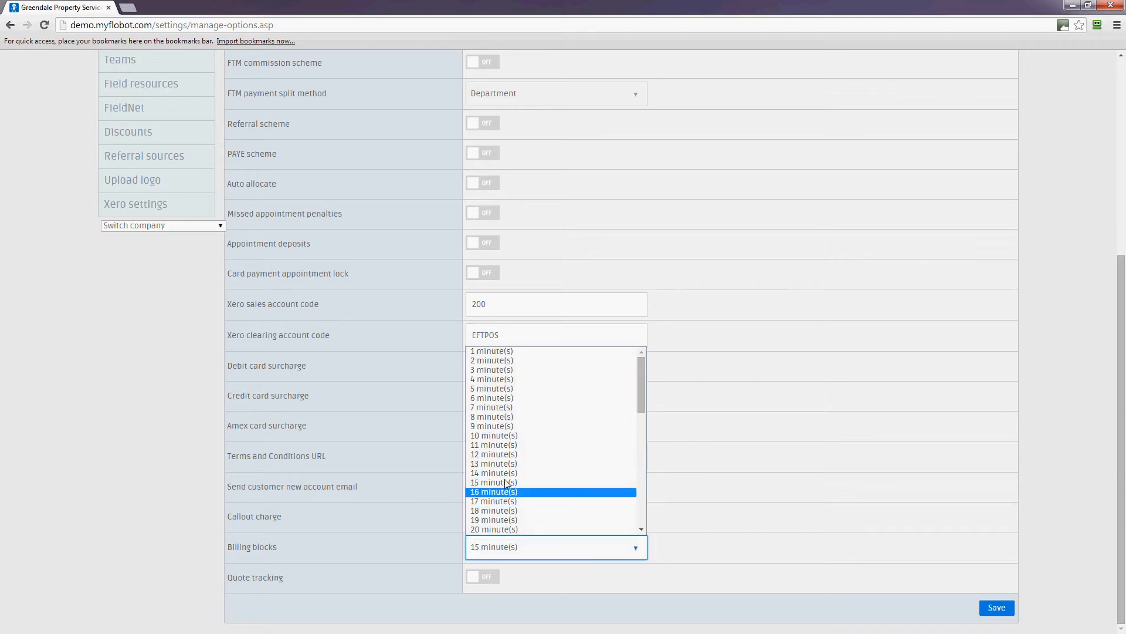
pyautogui.click(528, 482)
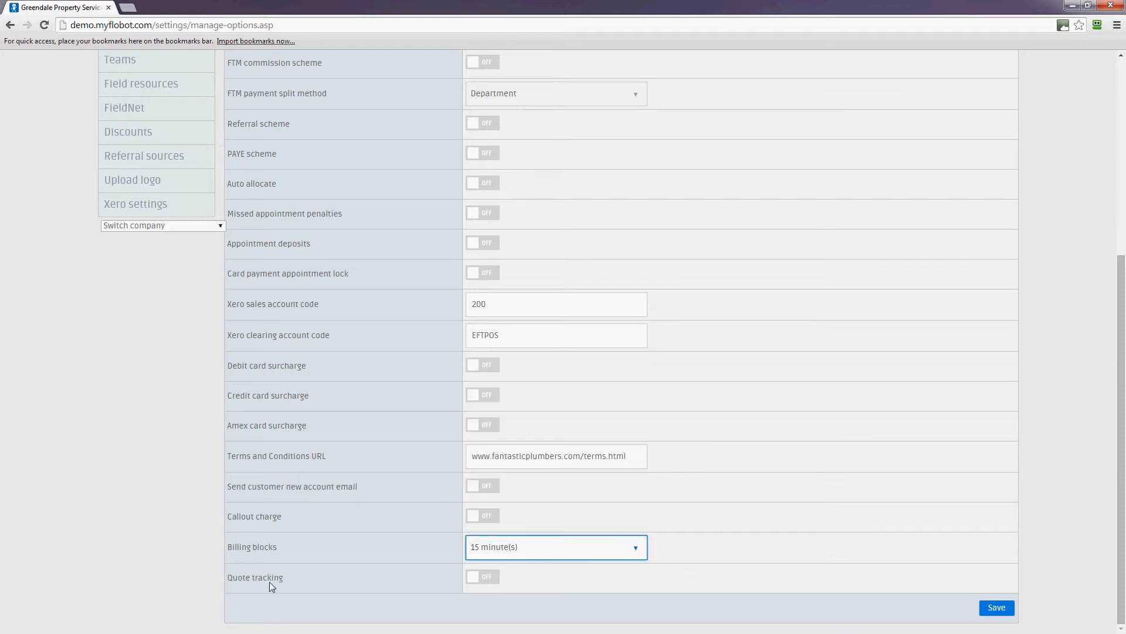
pyautogui.click(991, 604)
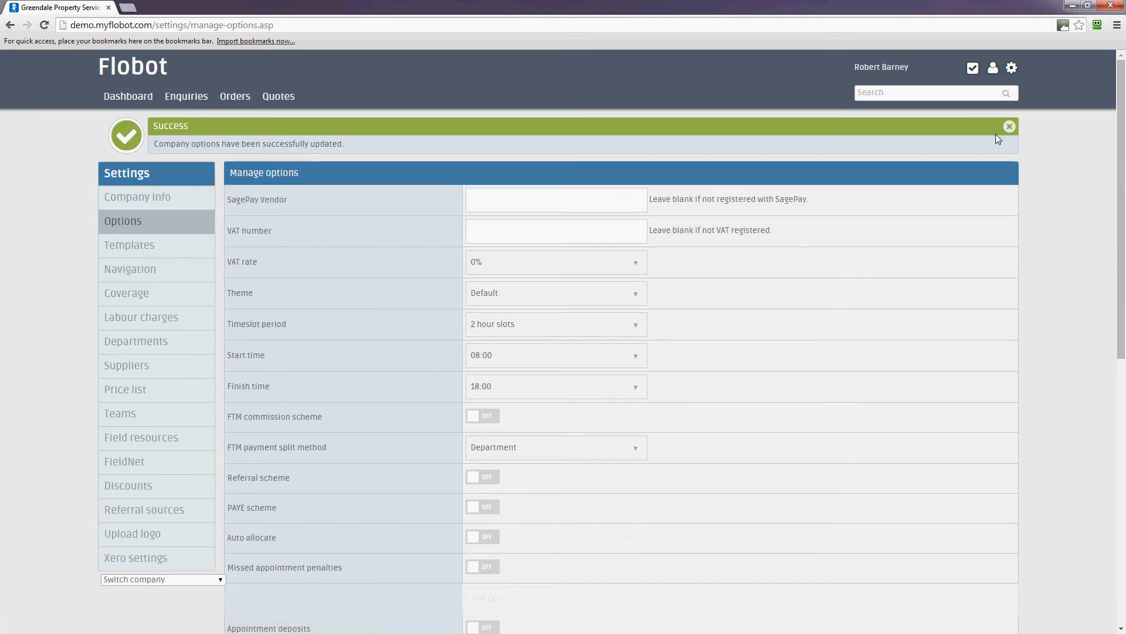
# Step: Save the template settings without changing the selected editable template
pyautogui.click(1010, 127)
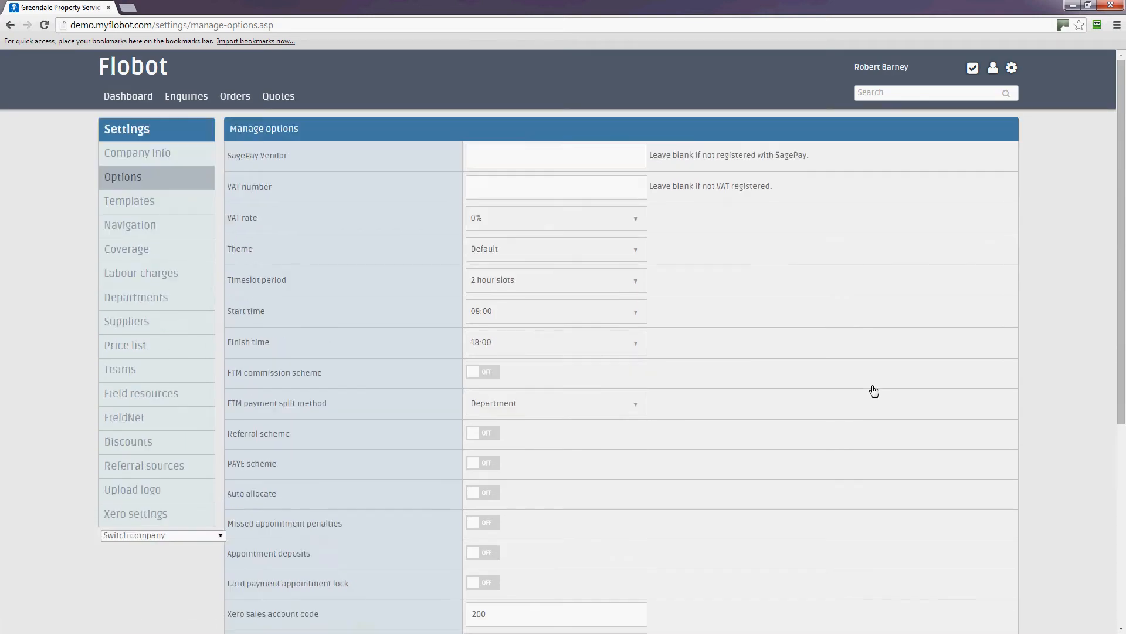
pyautogui.click(145, 203)
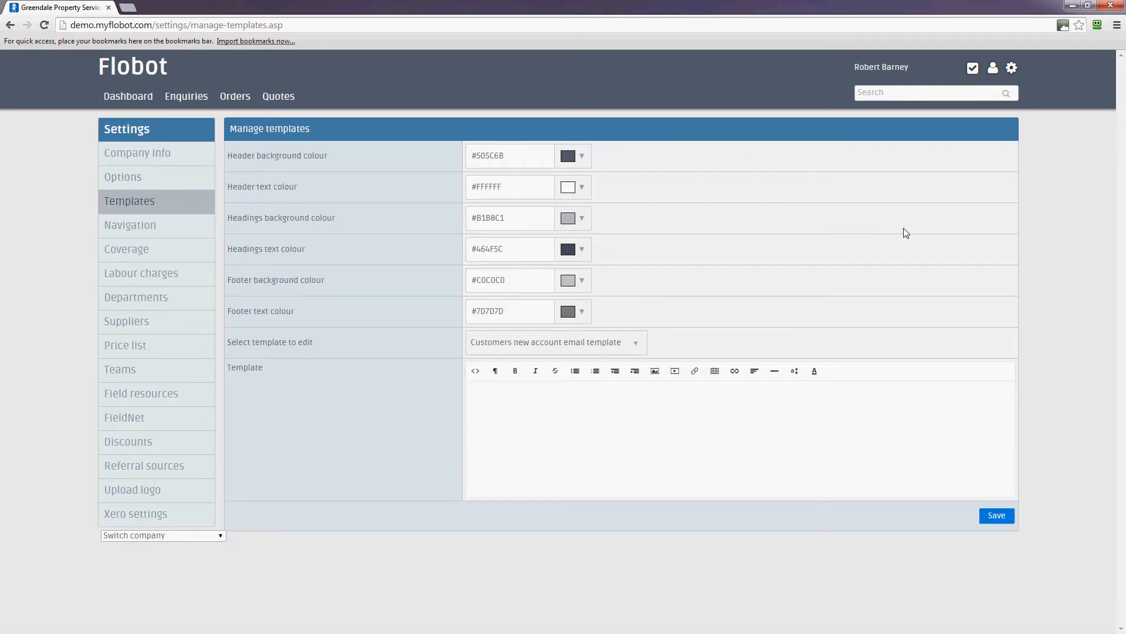
pyautogui.click(602, 343)
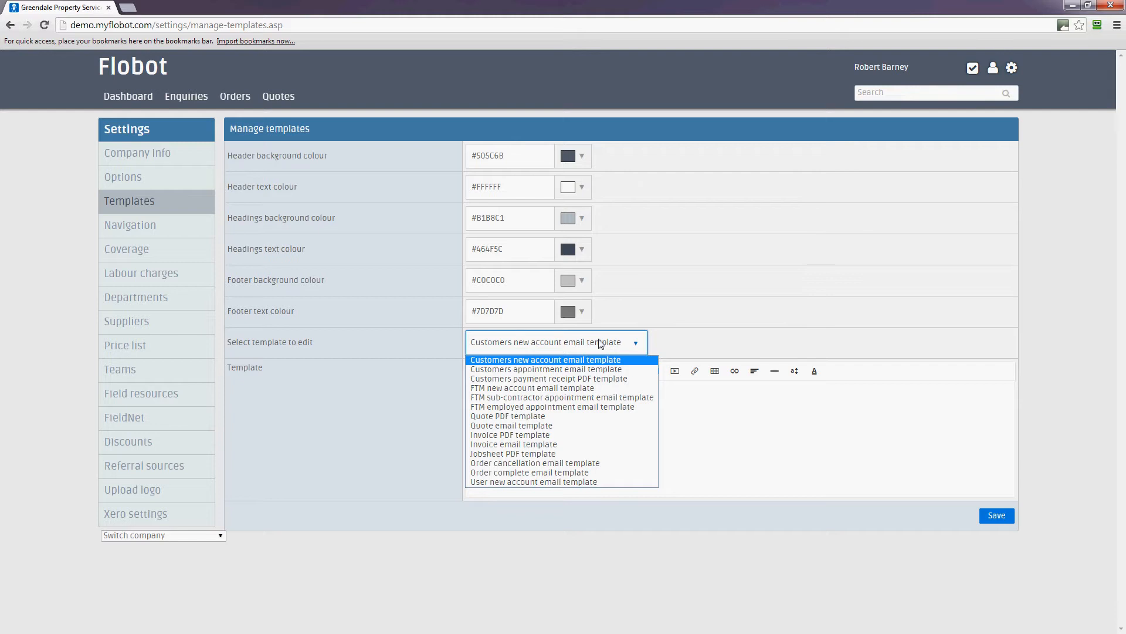
pyautogui.click(651, 179)
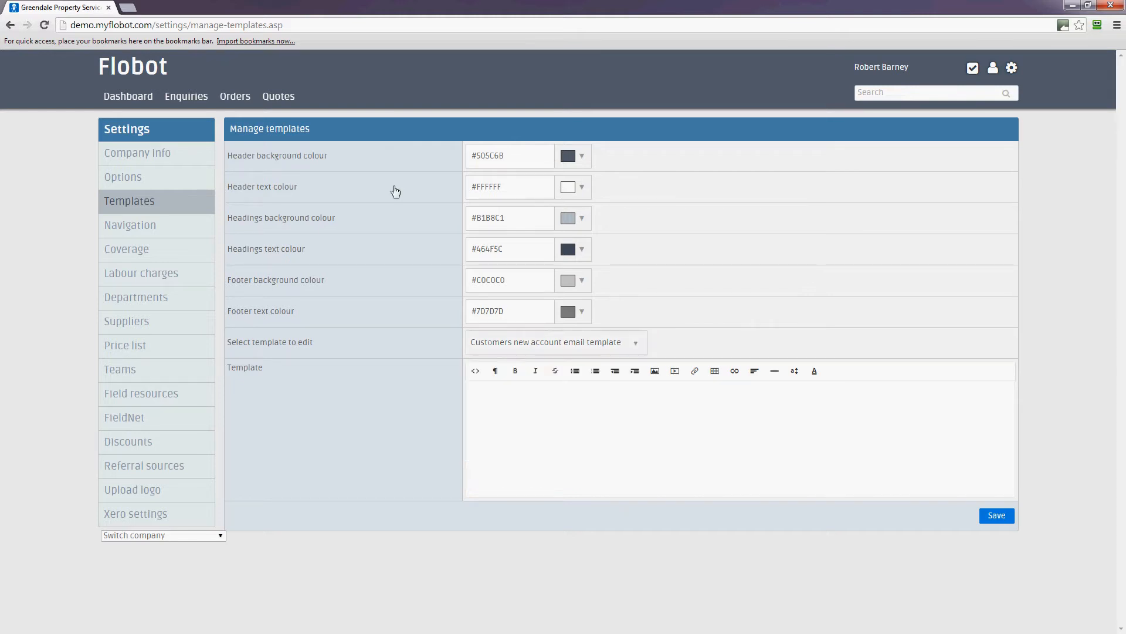
pyautogui.click(295, 187)
pyautogui.click(997, 519)
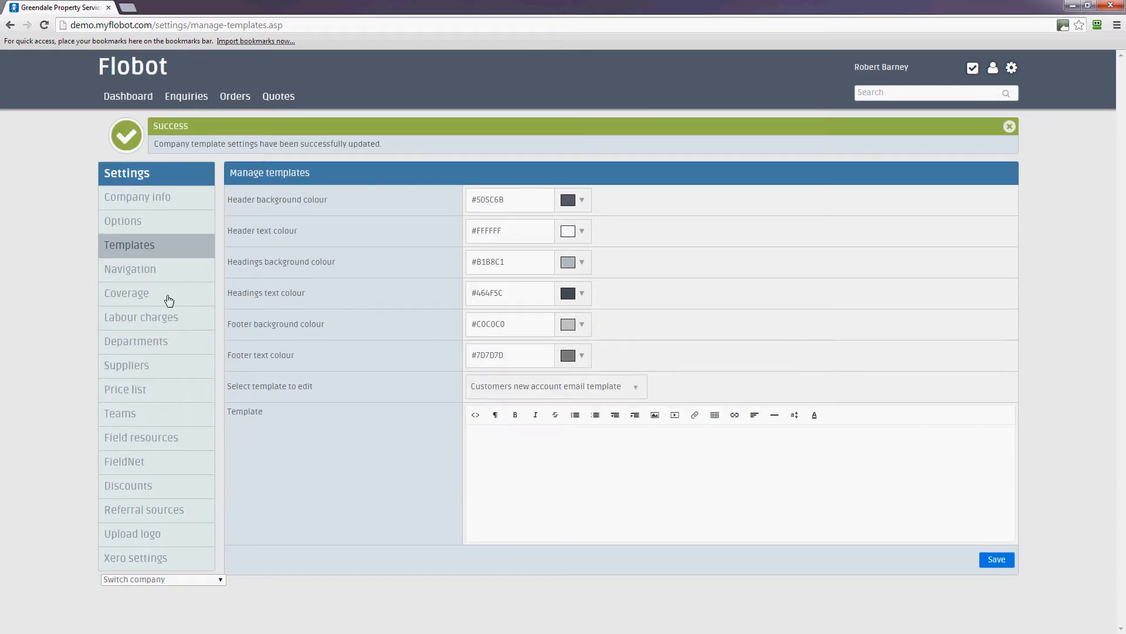
pyautogui.click(145, 276)
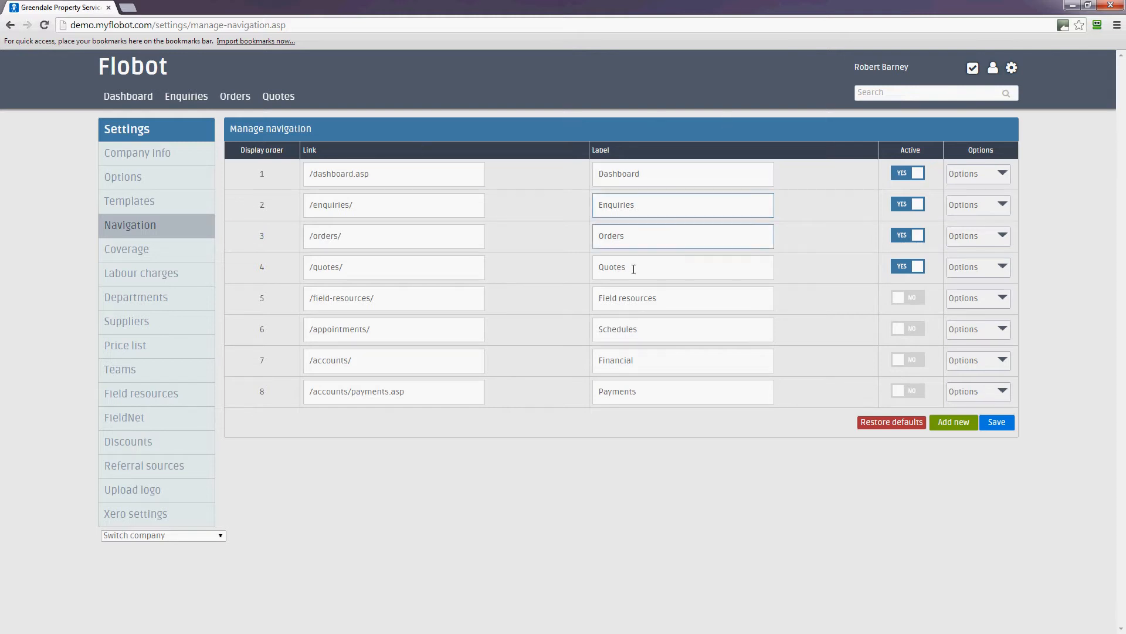
# Step: Rename the fourth navigation label from Quotes to Estimations and save
pyautogui.moveTo(633, 270); pyautogui.dragTo(591, 270)
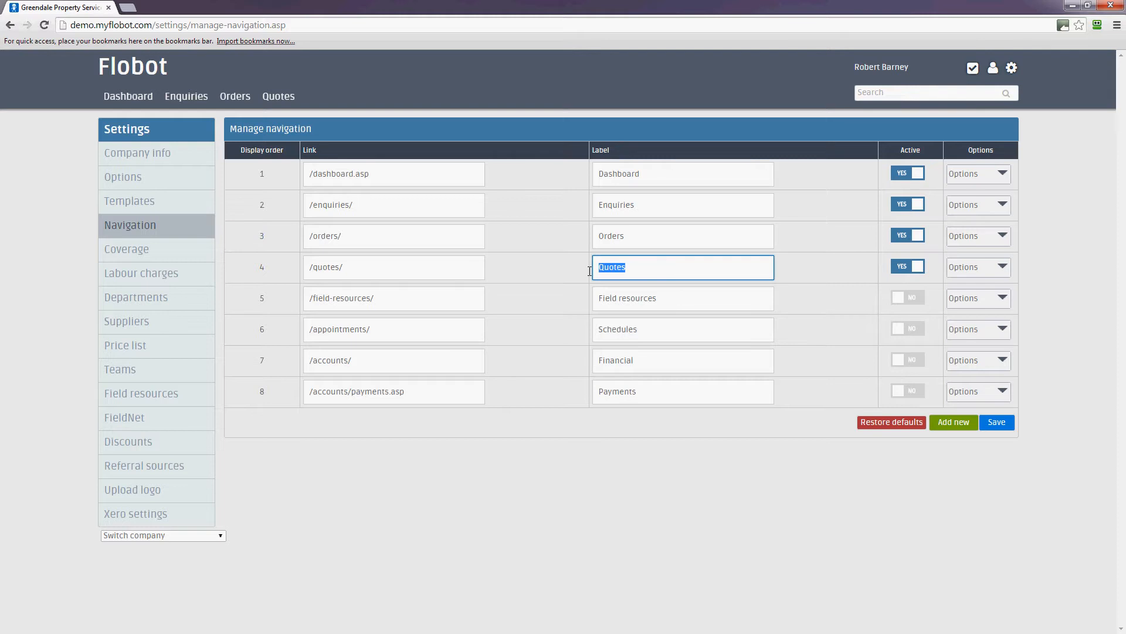
pyautogui.write('Est')
pyautogui.press('BackSpace')
pyautogui.write('imations')
pyautogui.click(997, 422)
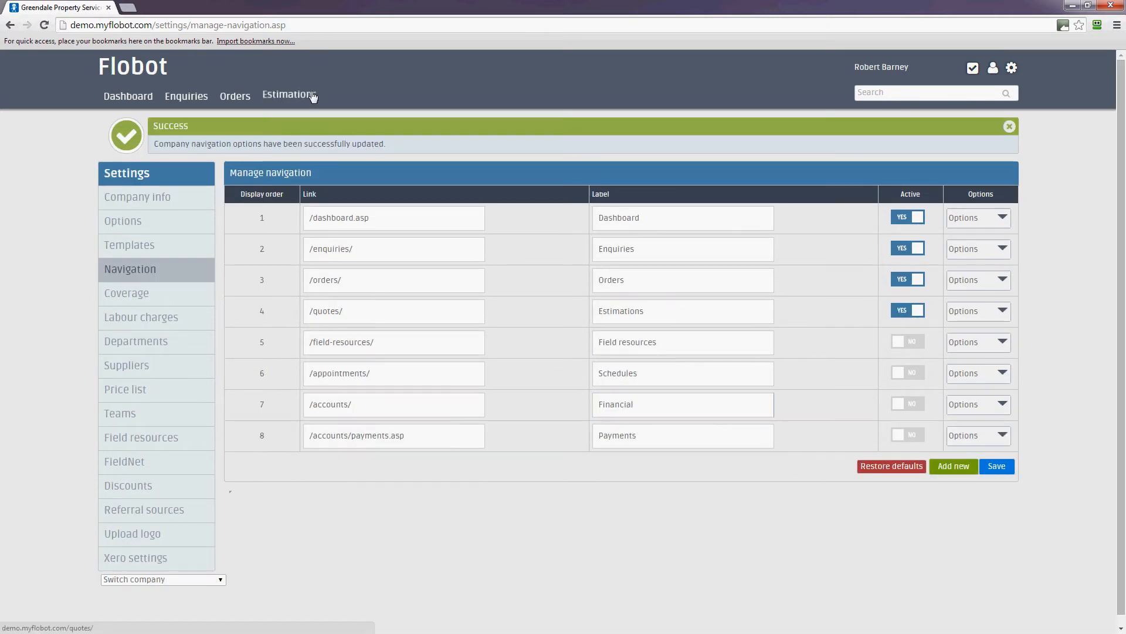
# Step: Change the Estimations navigation label back to Quotes and save it
pyautogui.doubleClick(621, 314)
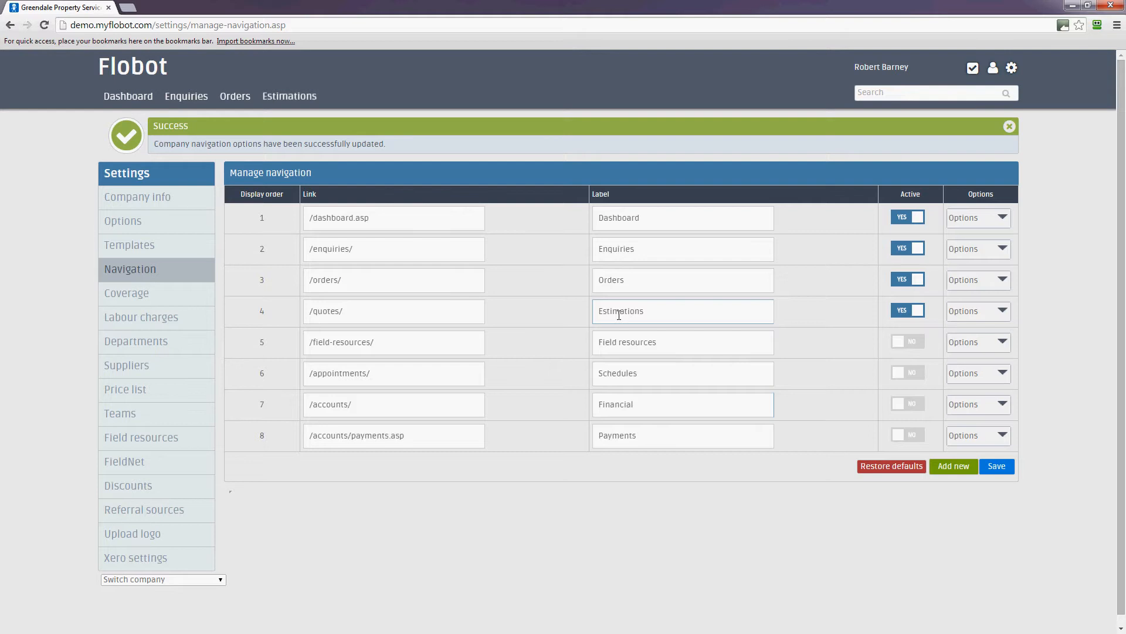
pyautogui.write('Quotes')
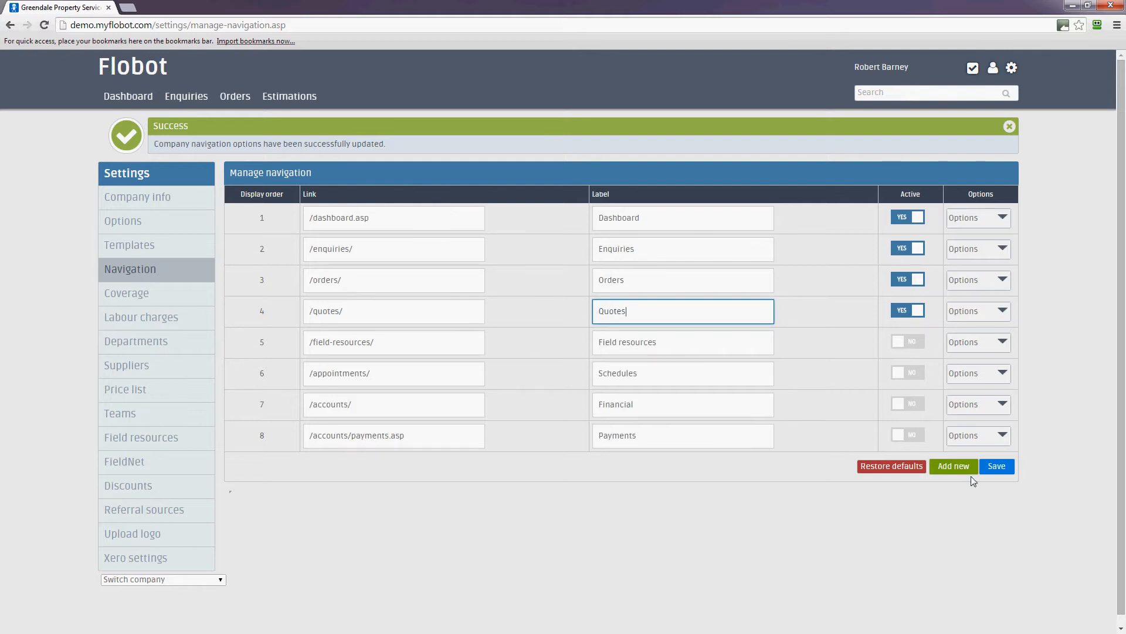
pyautogui.click(1003, 464)
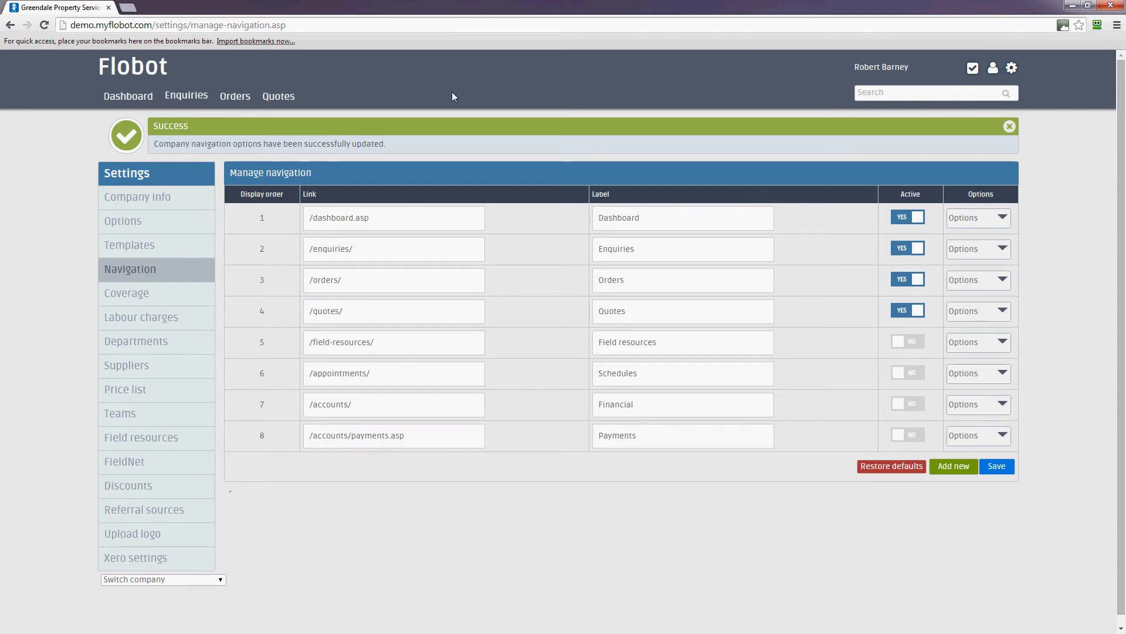
pyautogui.click(1009, 127)
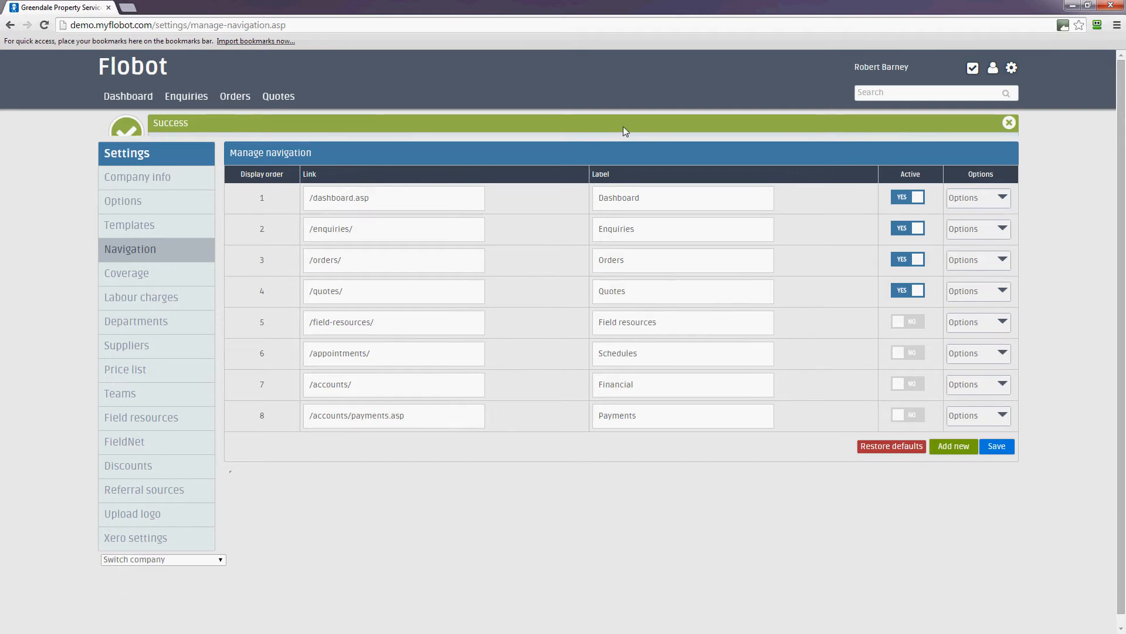
pyautogui.click(146, 251)
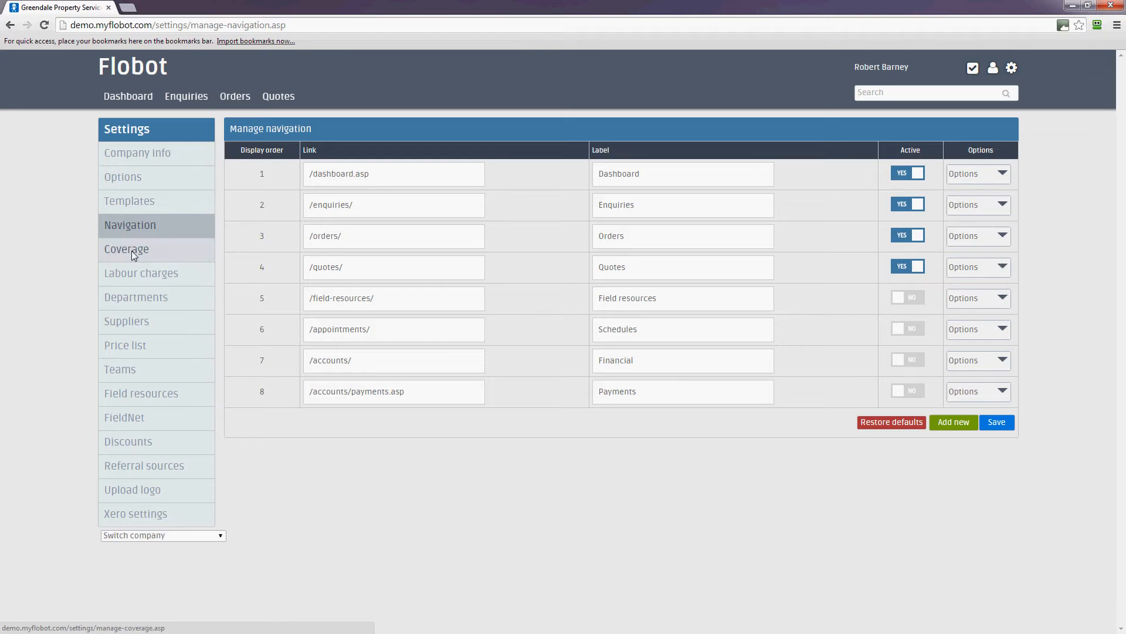
# Step: Save the coverage settings with London selected as a covered area
pyautogui.click(134, 255)
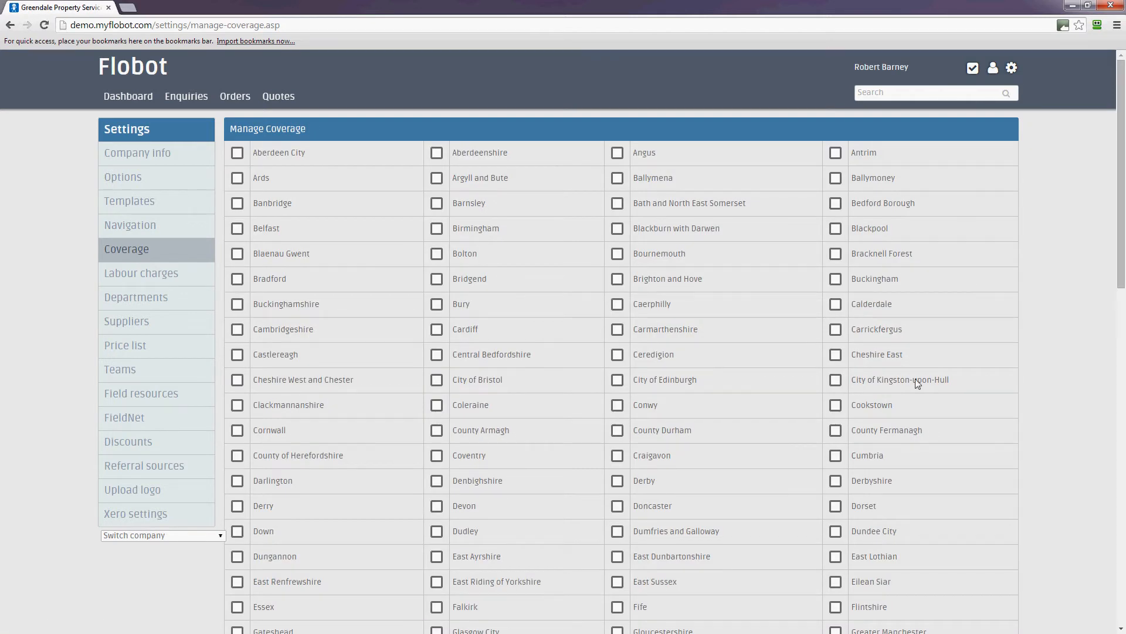
pyautogui.scroll(-6, 915, 378)
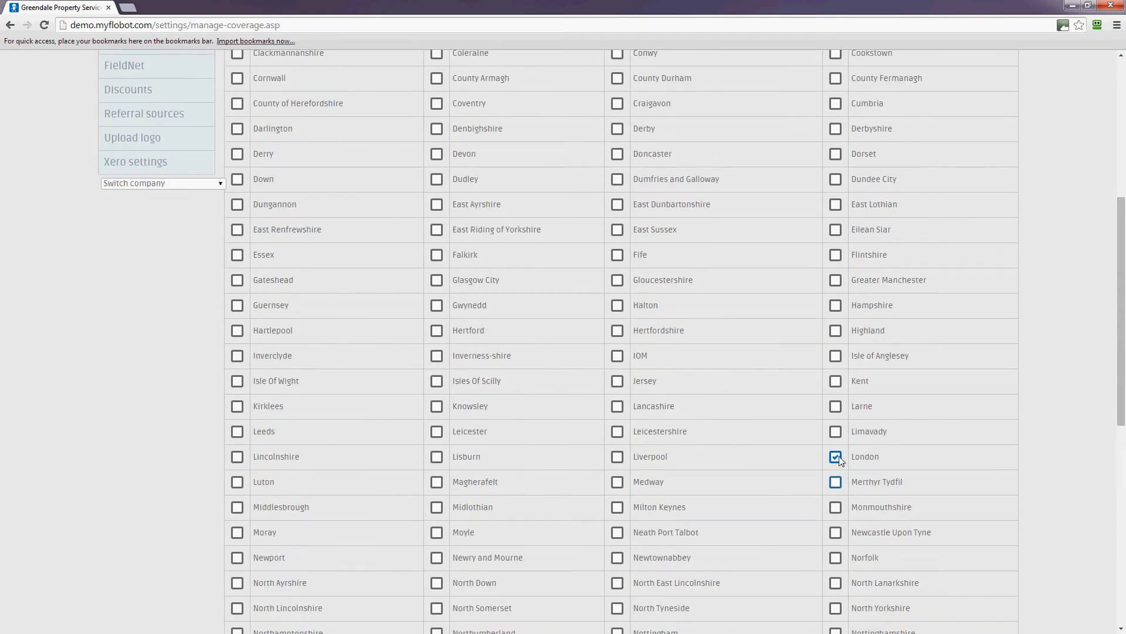
pyautogui.scroll(-9, 1040, 481)
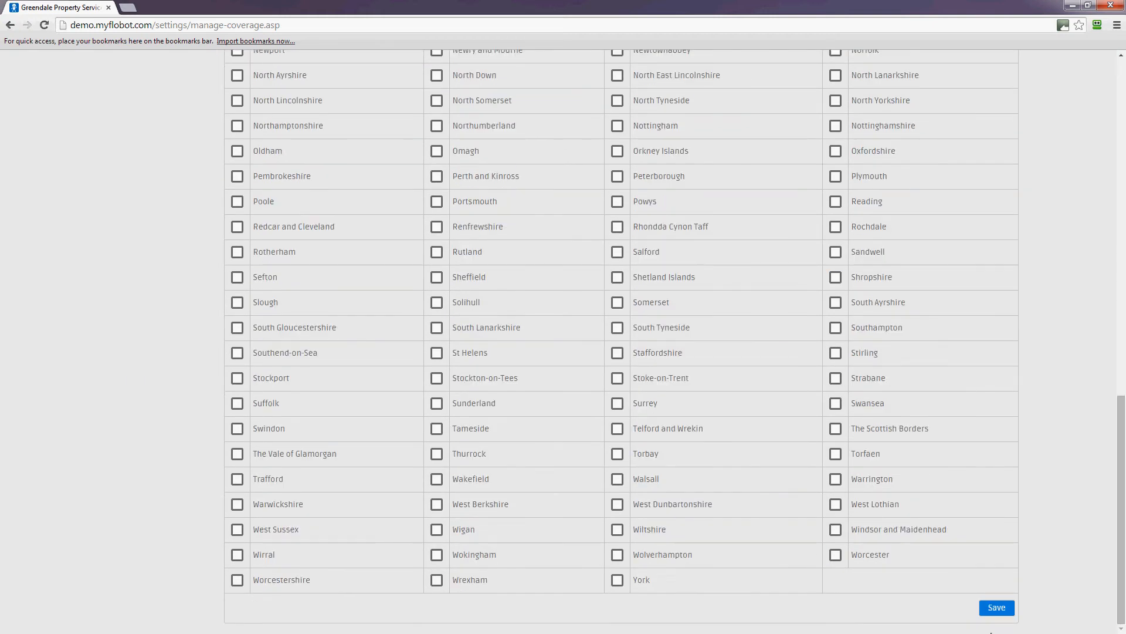
pyautogui.click(997, 608)
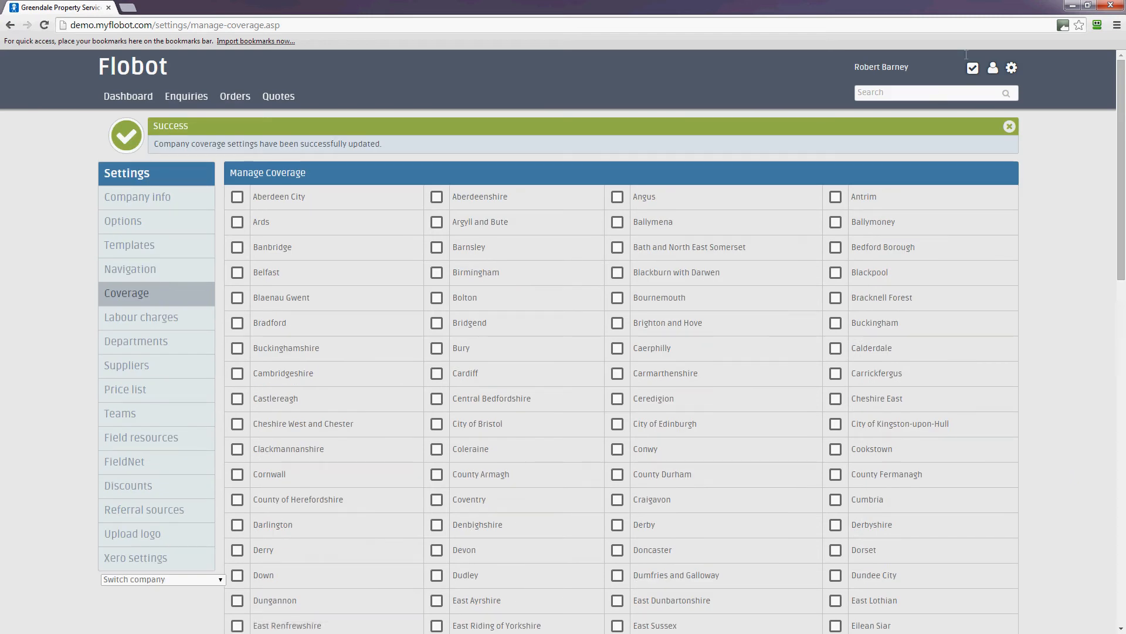
pyautogui.click(1010, 133)
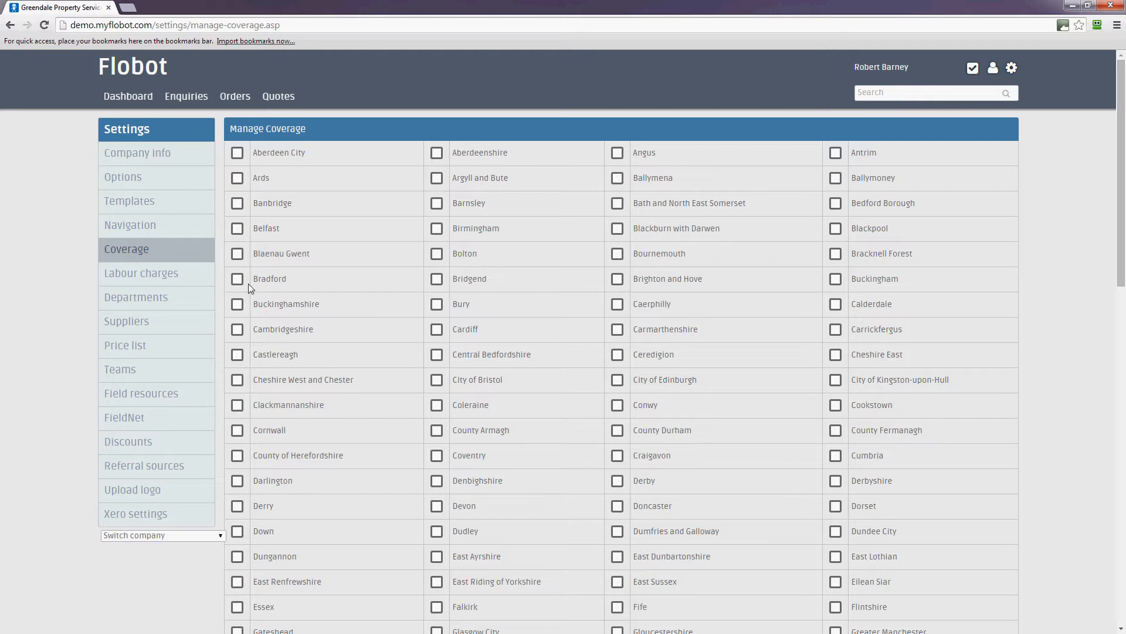
pyautogui.click(172, 279)
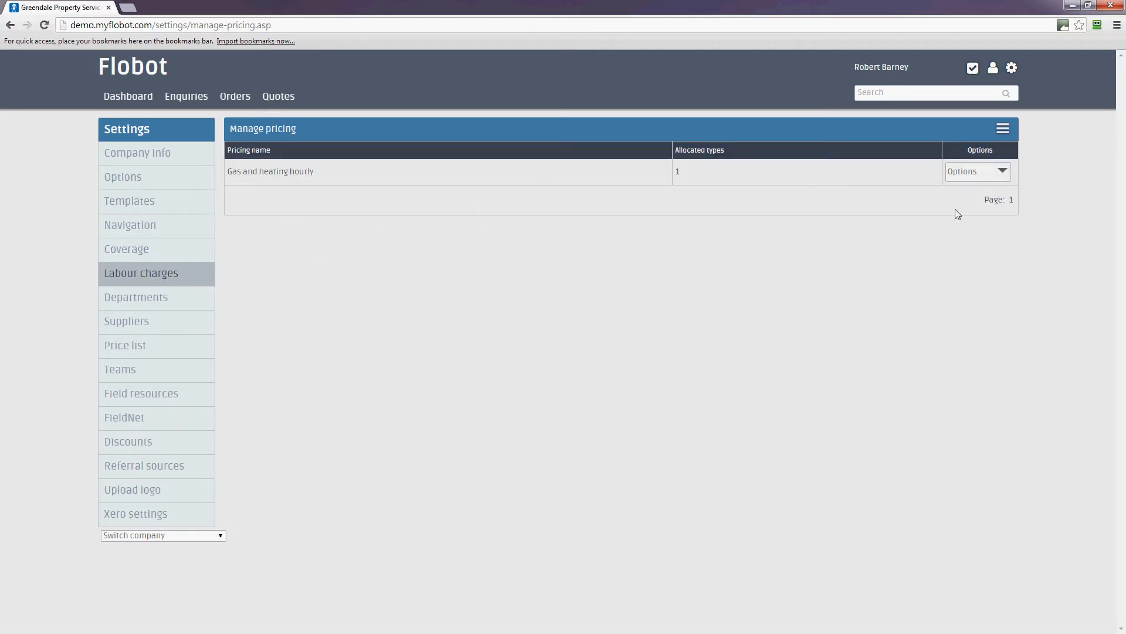
# Step: Start a new labour pricing from the pricing actions menu
pyautogui.click(1006, 131)
pyautogui.click(879, 155)
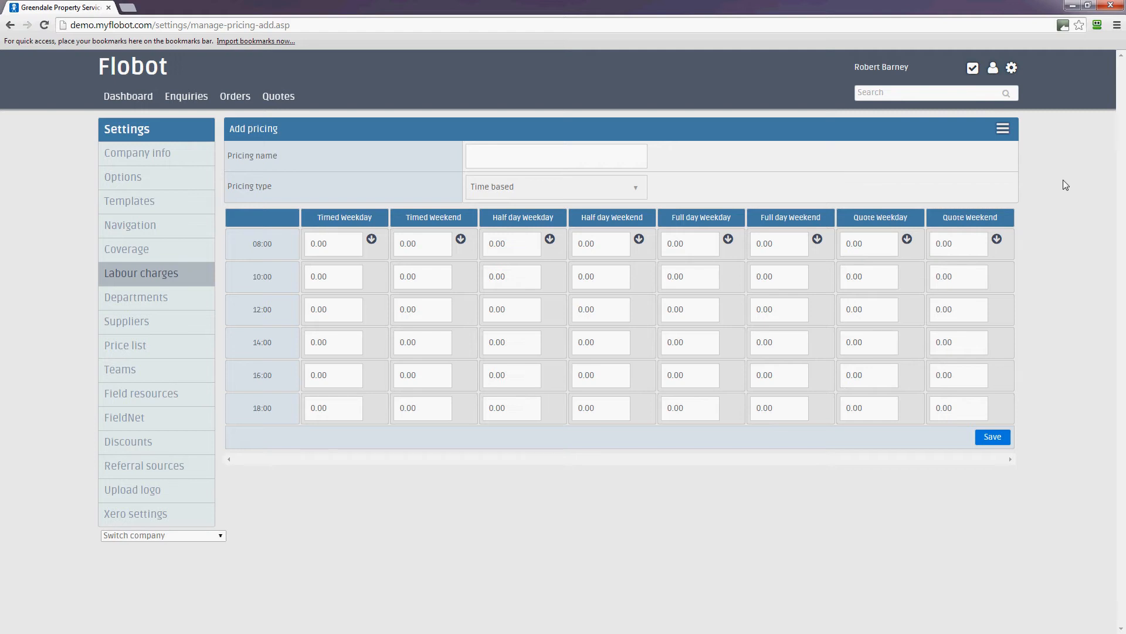
# Step: Create a fixed-rate labour pricing named 'All prices'
pyautogui.click(502, 158)
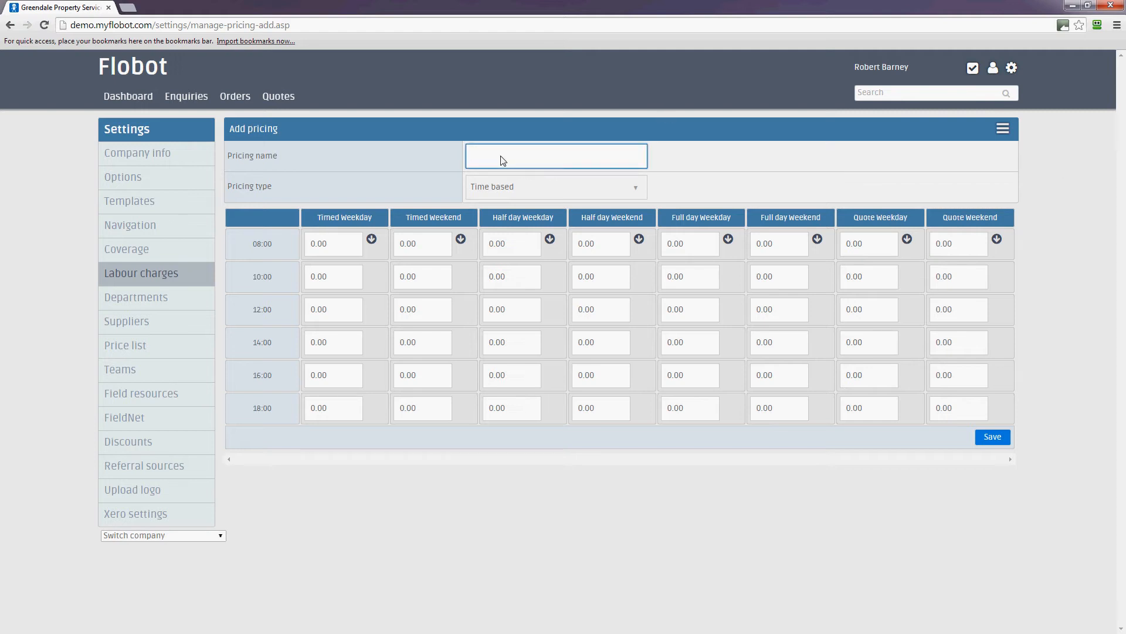
pyautogui.write('All prices')
pyautogui.click(485, 191)
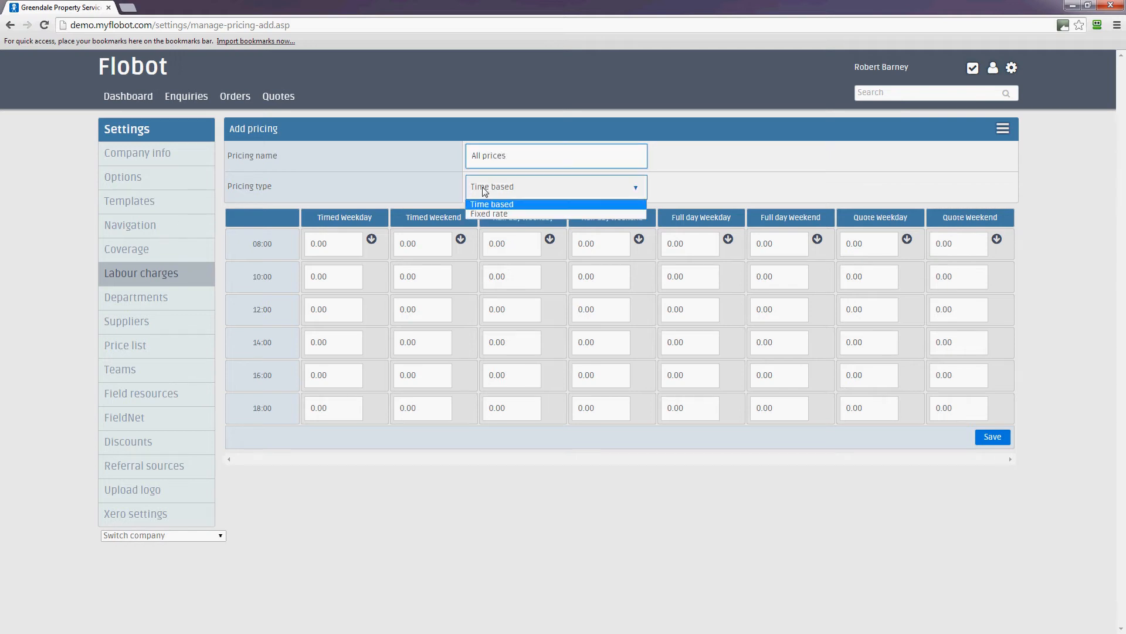
pyautogui.click(488, 214)
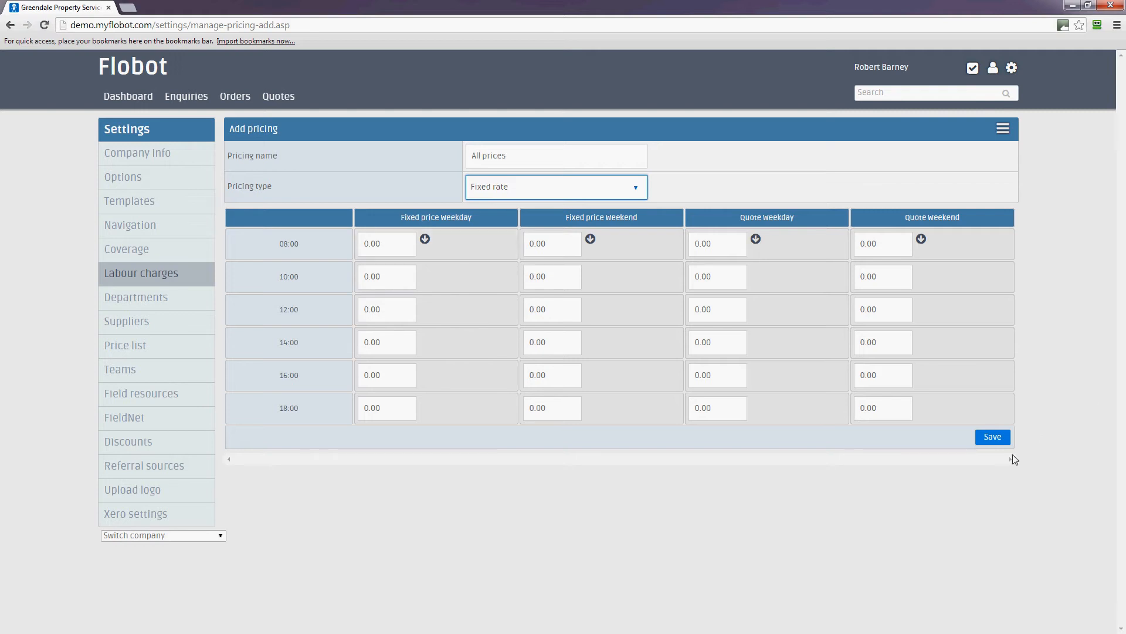
pyautogui.click(993, 438)
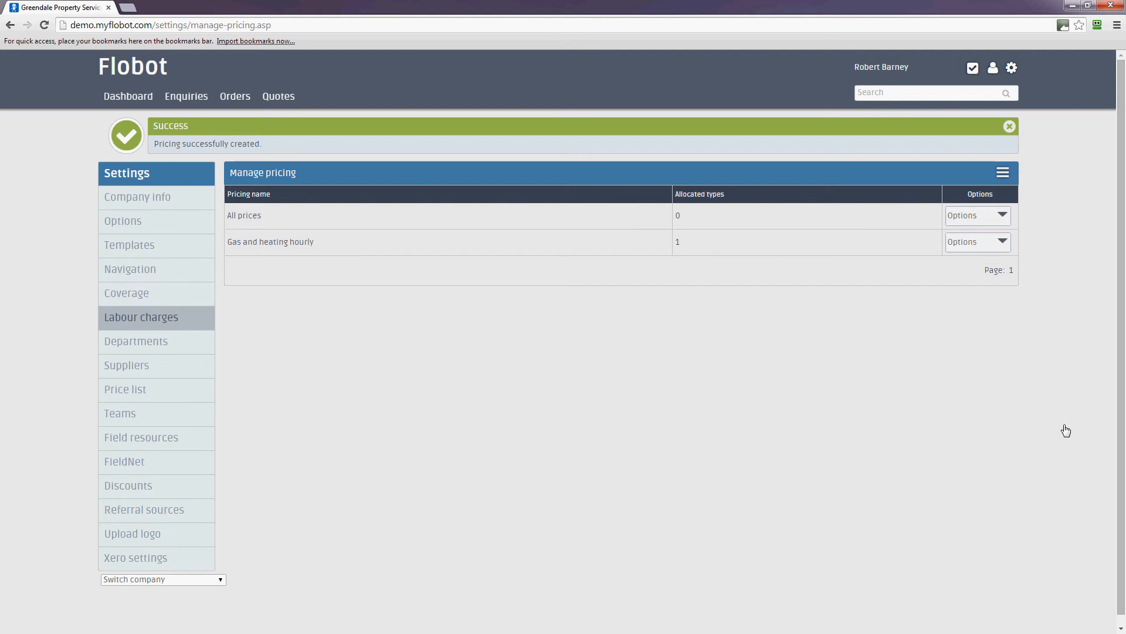
# Step: Go to Departments and bring up the actions for the Gas and heating department
pyautogui.click(130, 344)
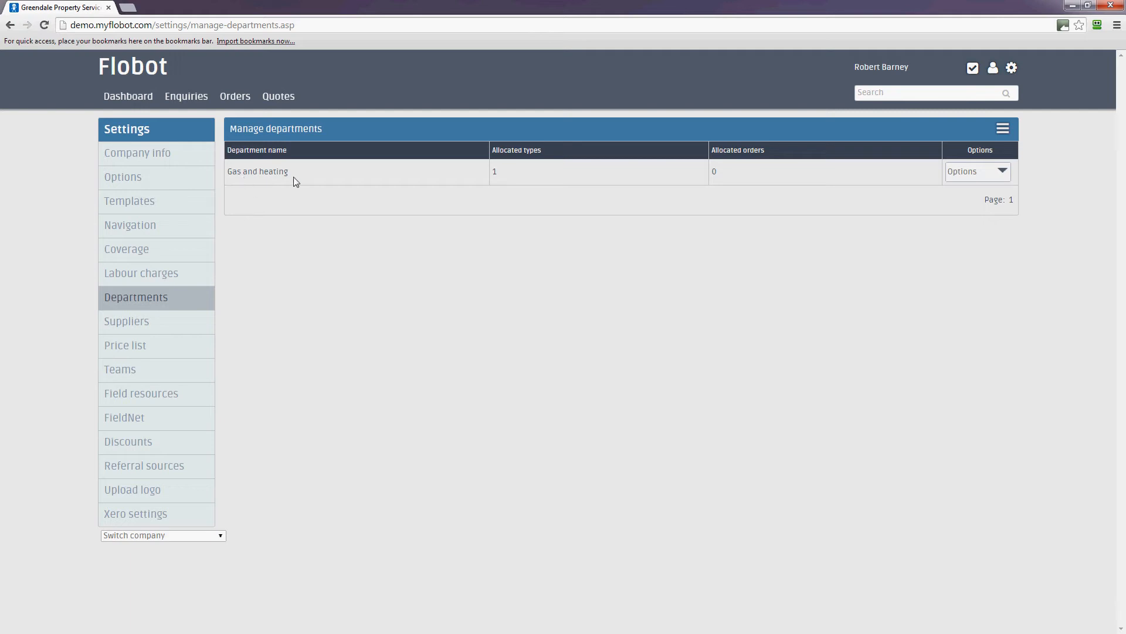
pyautogui.click(996, 172)
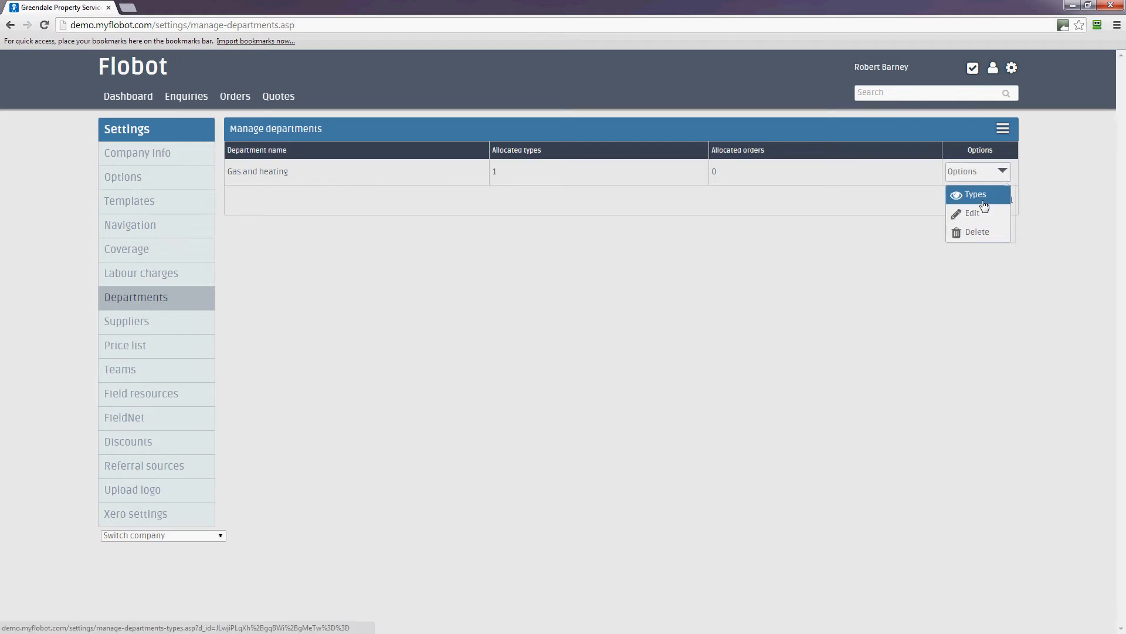
# Step: View the Gas and heating department's types and begin adding a new department type
pyautogui.click(984, 204)
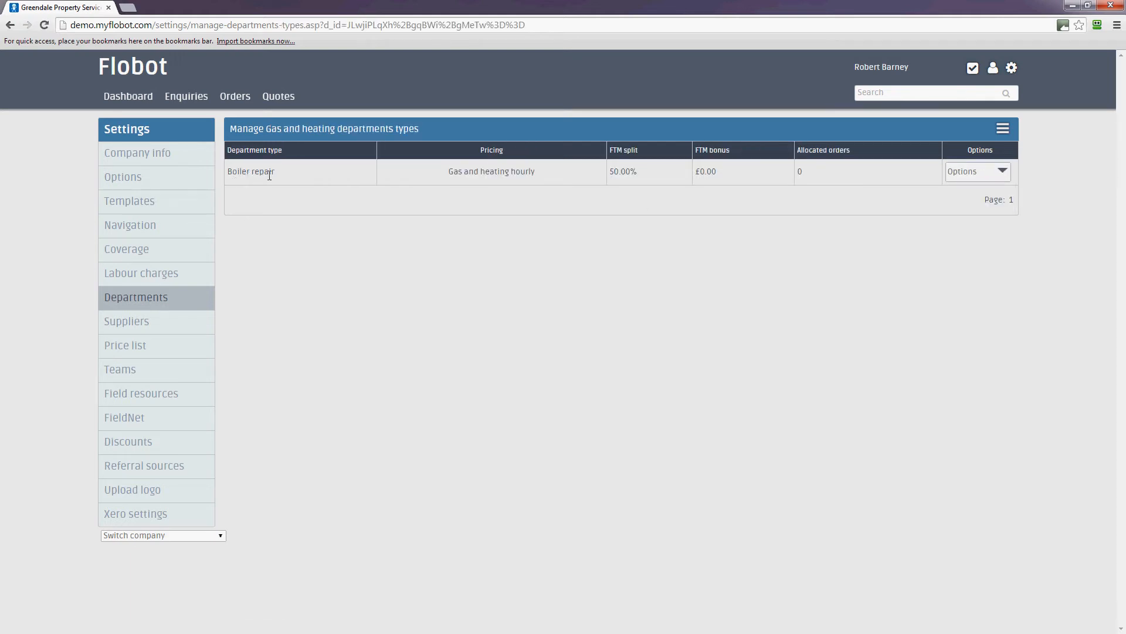
pyautogui.click(1001, 174)
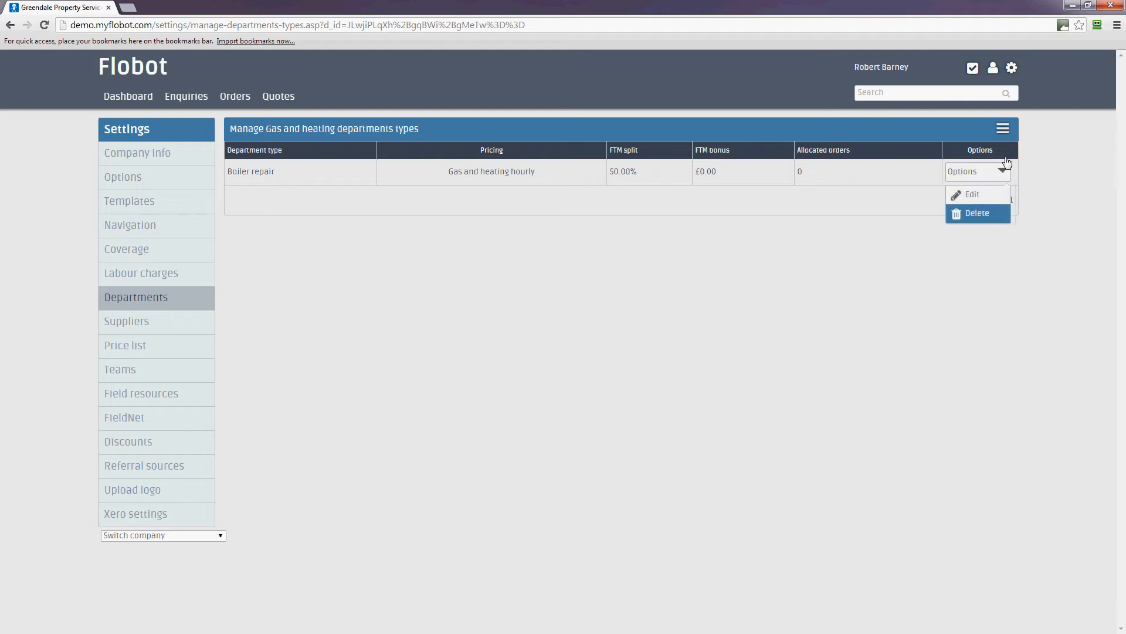
pyautogui.click(1003, 128)
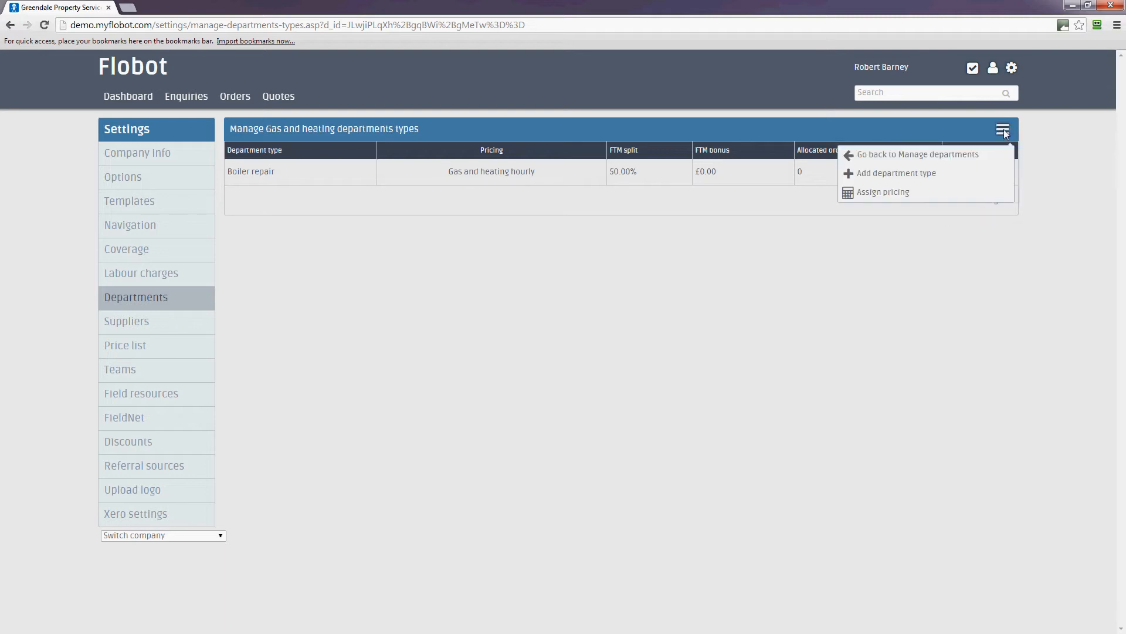
pyautogui.click(922, 174)
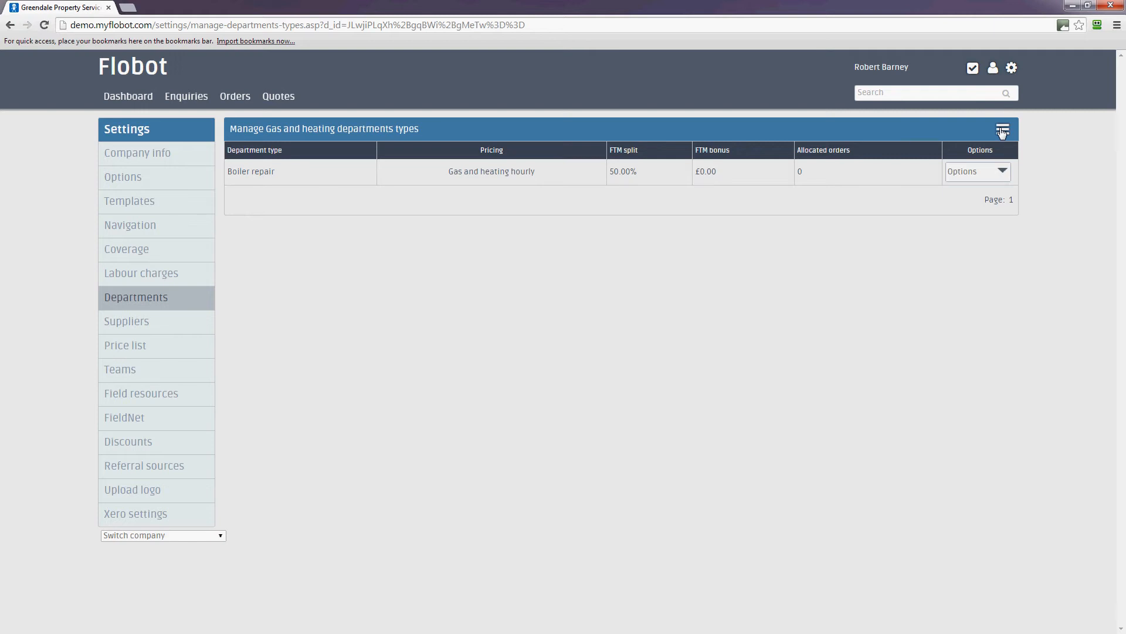
pyautogui.click(1002, 131)
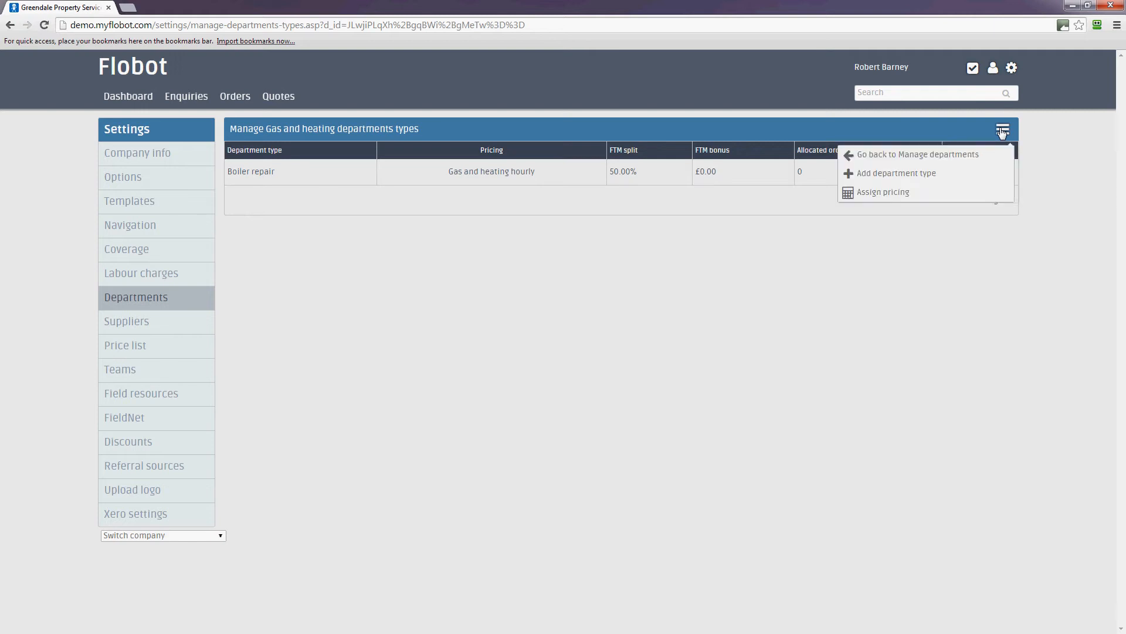
pyautogui.click(902, 175)
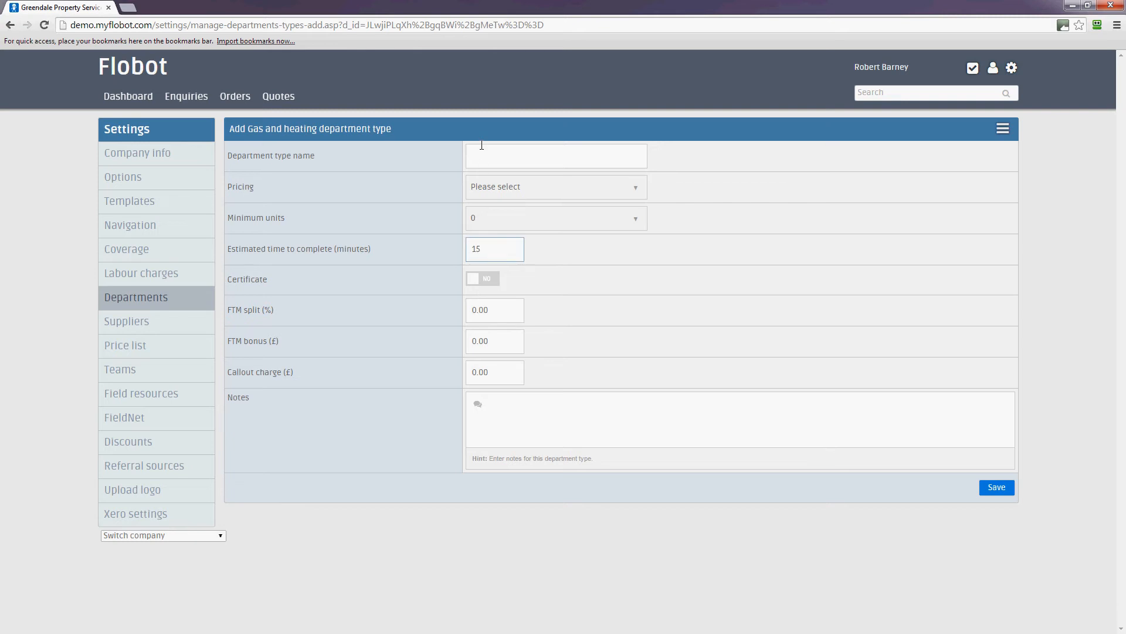
# Step: Name the new type 'Boiler service', priced with All prices and minimum units 4
pyautogui.click(484, 157)
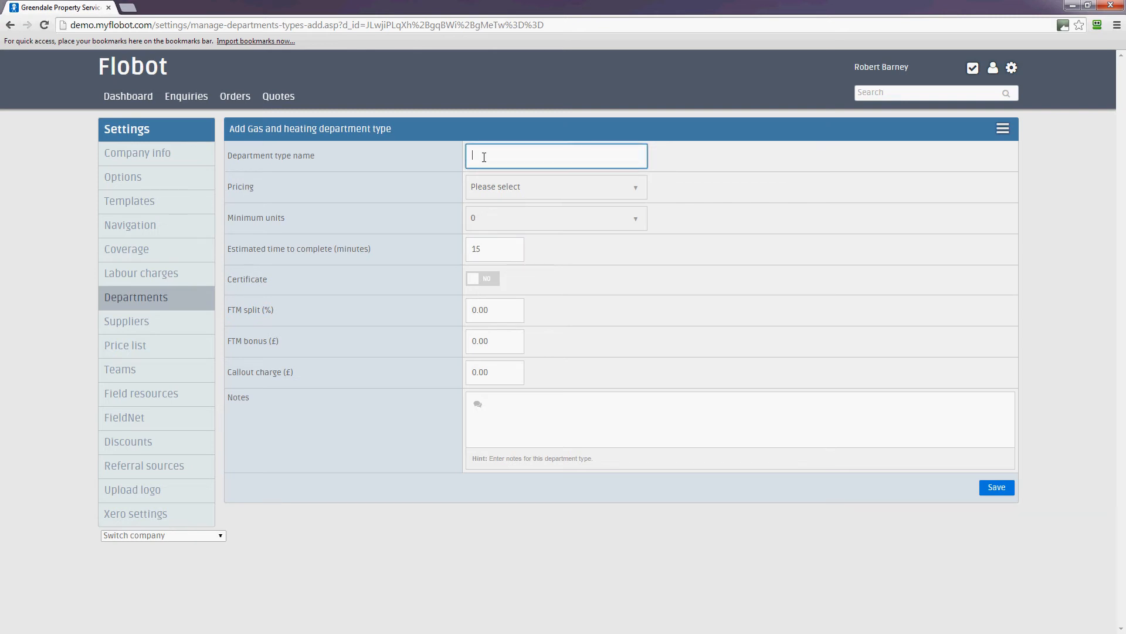
pyautogui.write('Boiler service')
pyautogui.click(520, 186)
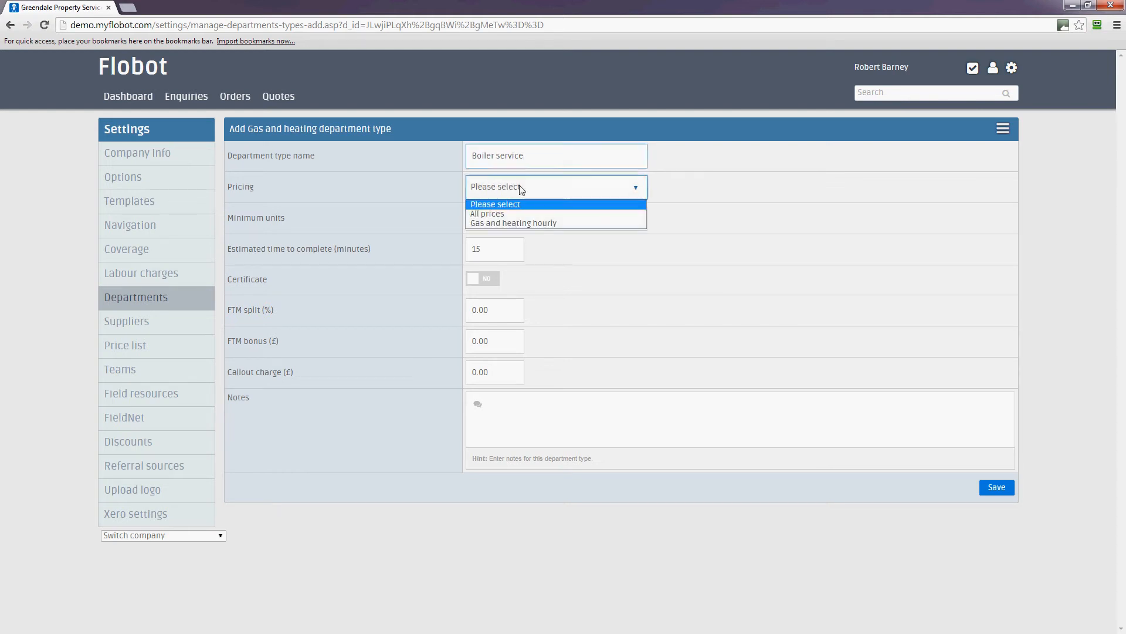
pyautogui.click(504, 213)
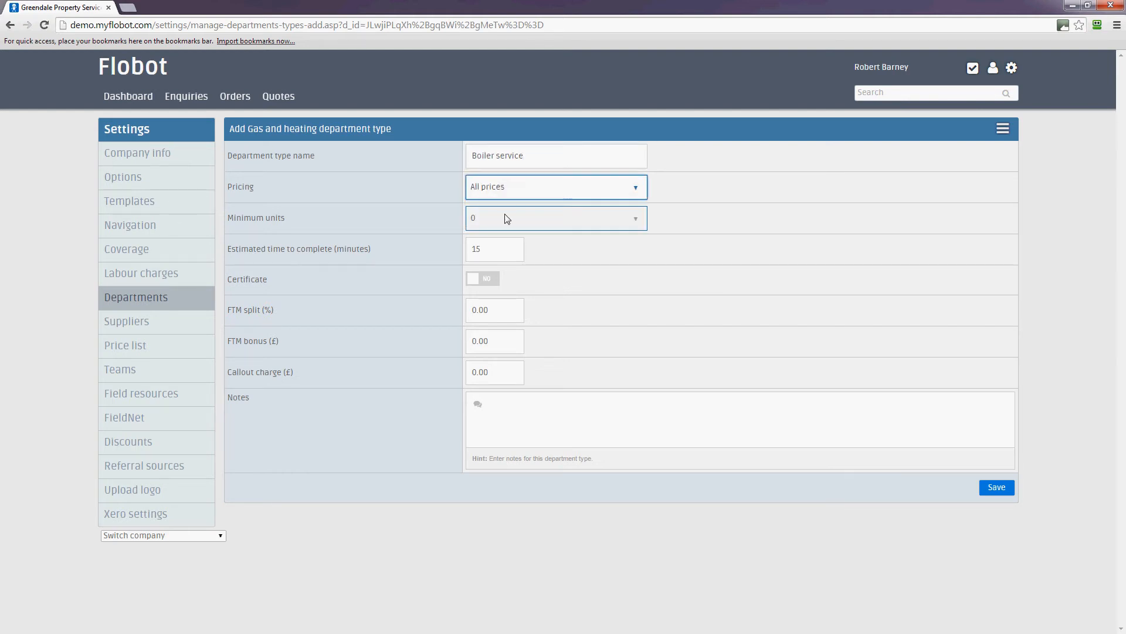
pyautogui.click(517, 219)
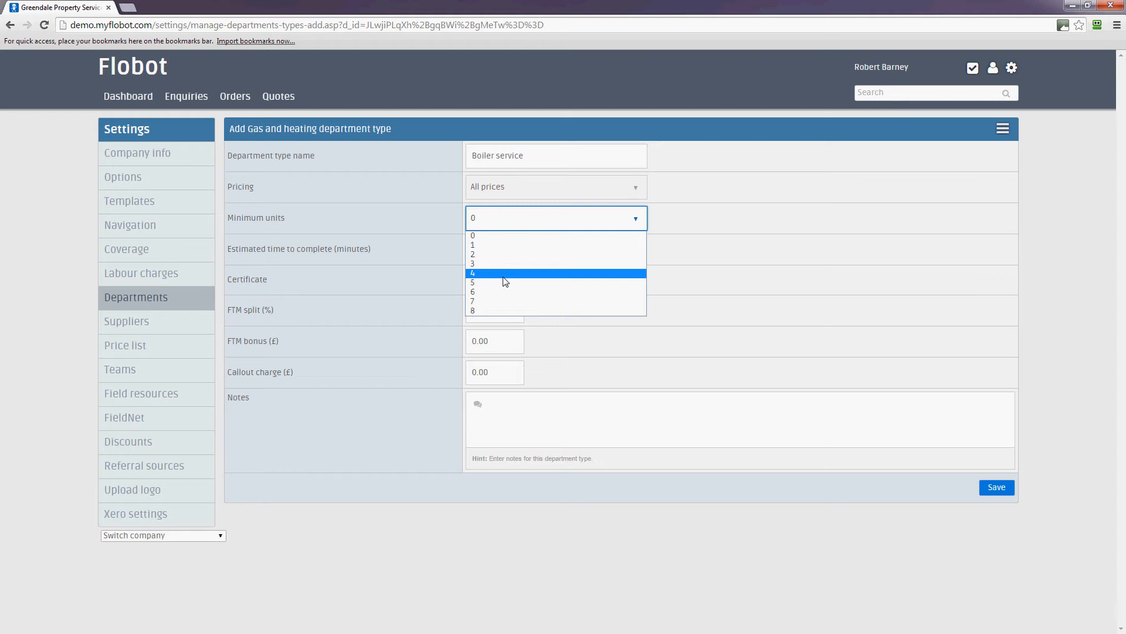
pyautogui.click(503, 276)
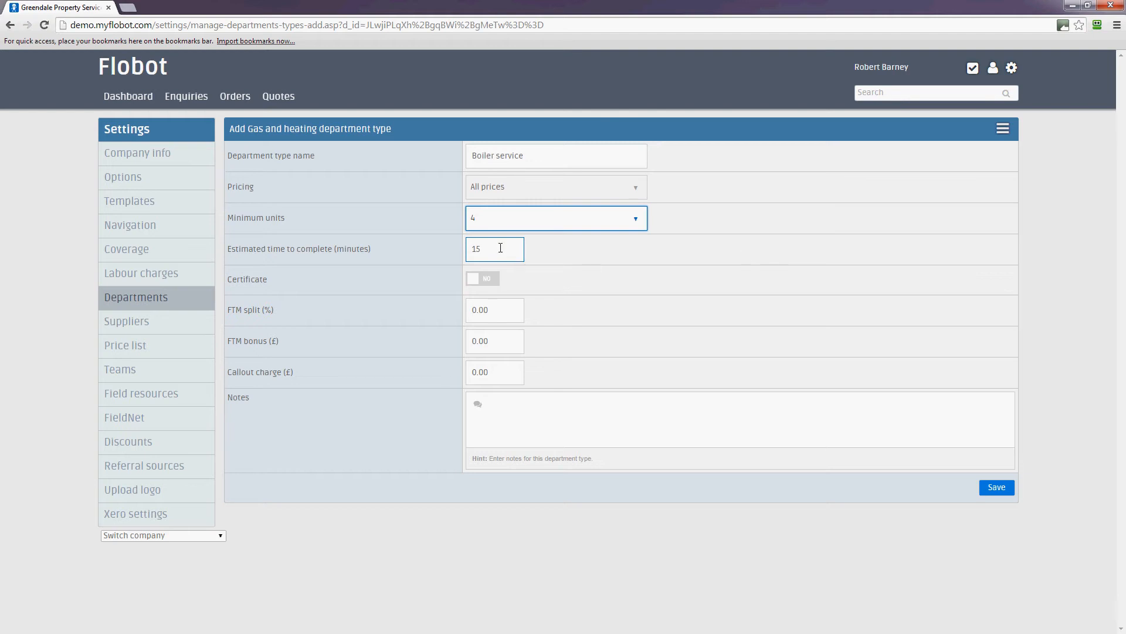
# Step: Set the estimated time to 60 minutes and the FTM split to 50, then save
pyautogui.moveTo(500, 248); pyautogui.dragTo(438, 249)
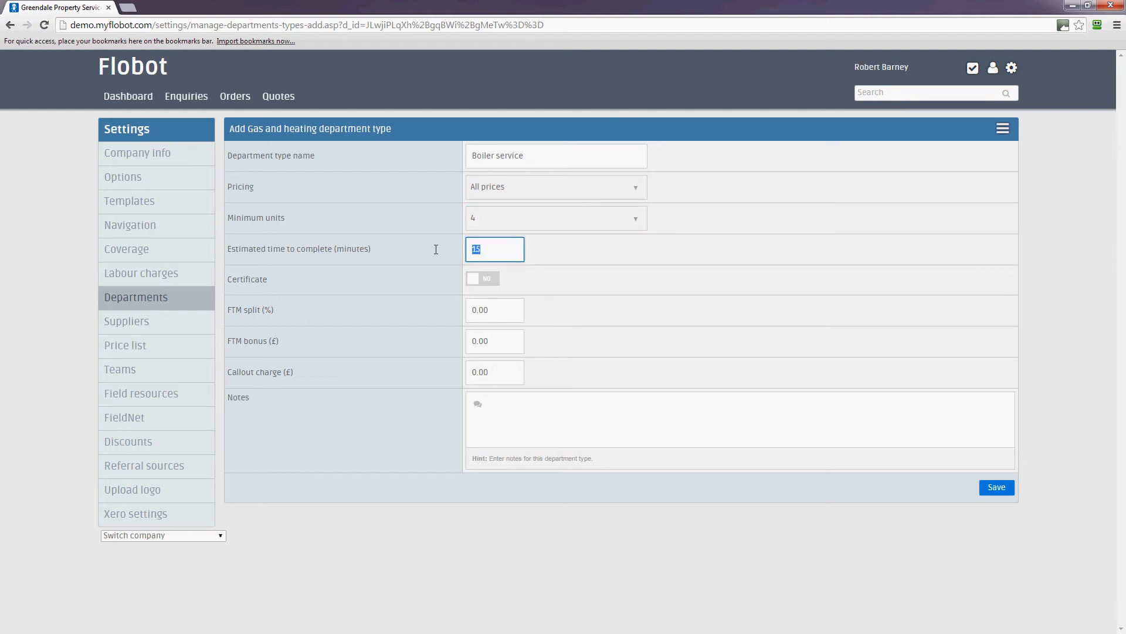
pyautogui.write('60')
pyautogui.click(519, 308)
pyautogui.hotkey('ctrl', 'a')
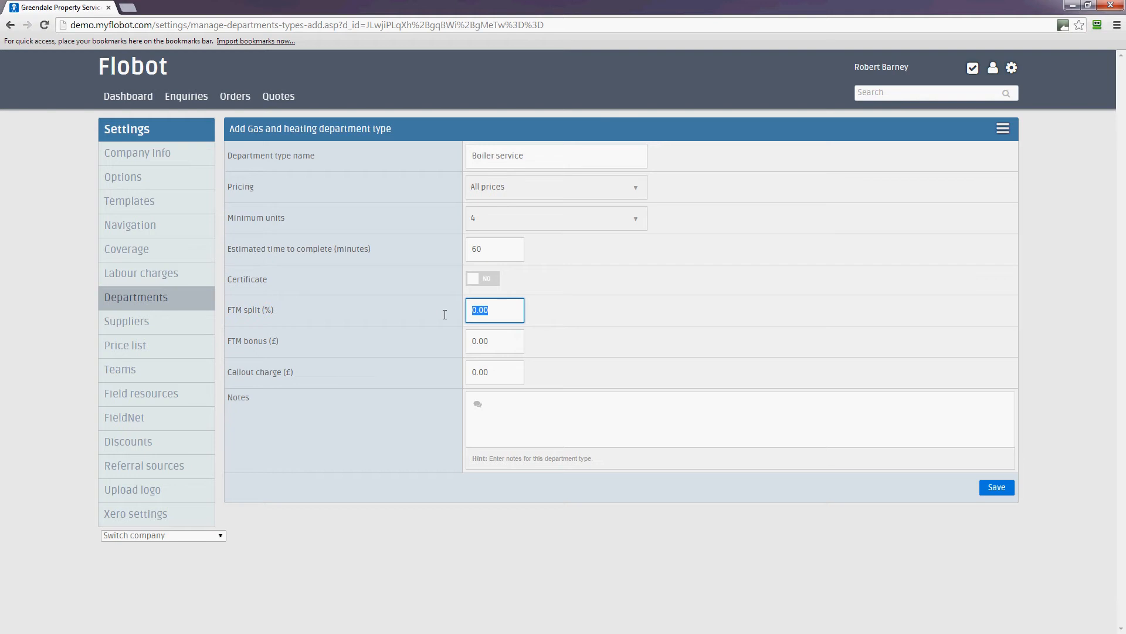
pyautogui.write('50')
pyautogui.click(515, 338)
pyautogui.click(498, 378)
pyautogui.click(516, 408)
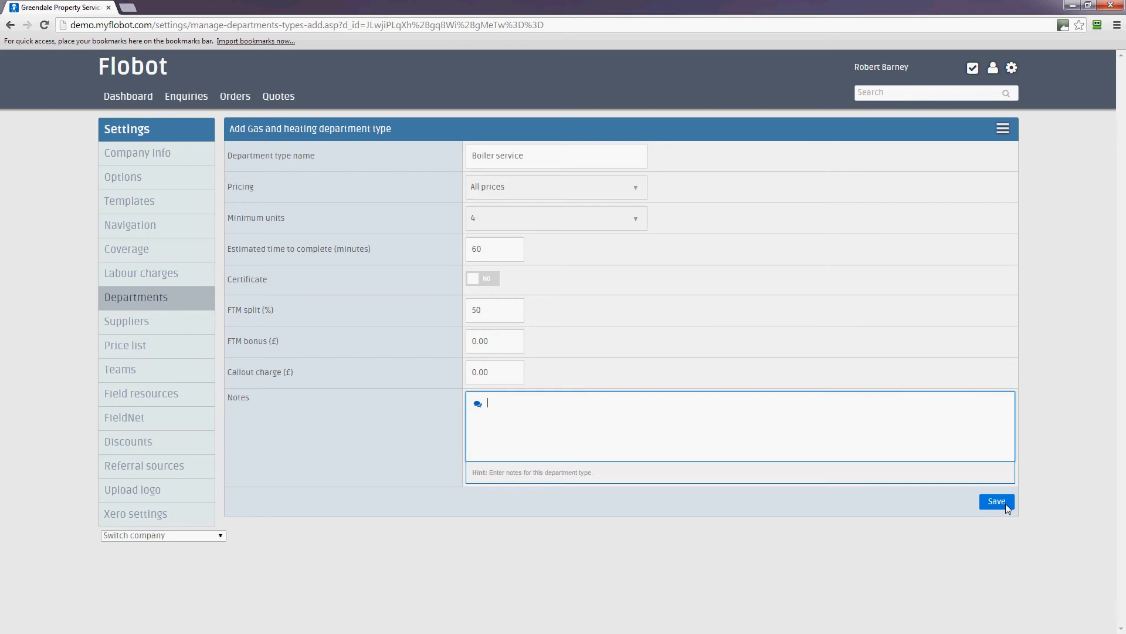
pyautogui.click(1006, 506)
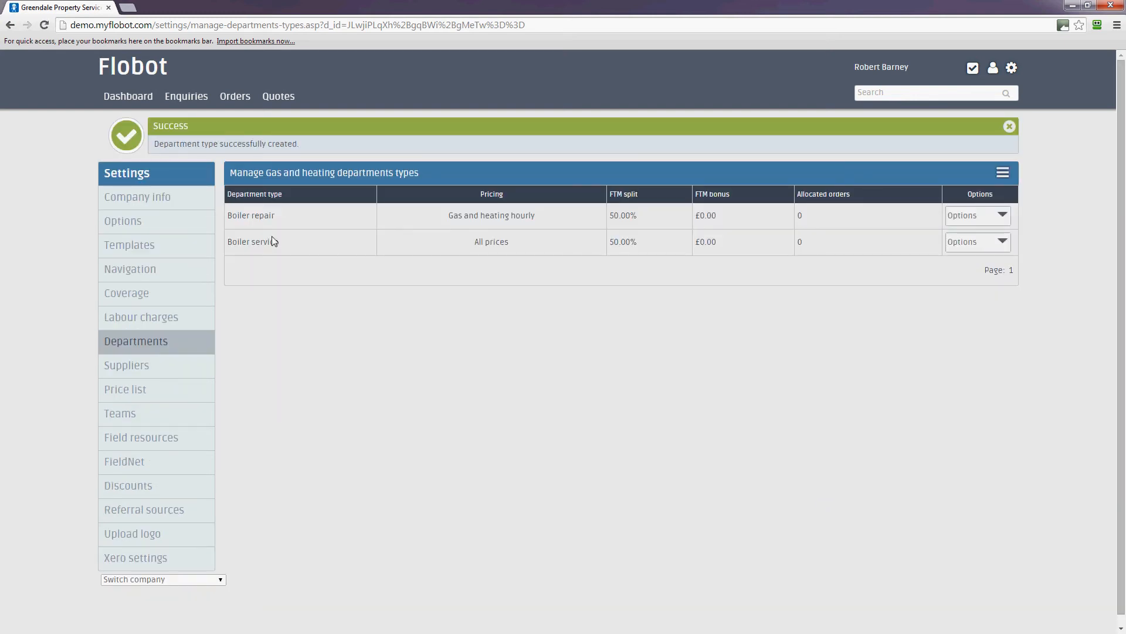
# Step: Go to Departments and check Gas and heating's allocated types and orders counts
pyautogui.click(128, 347)
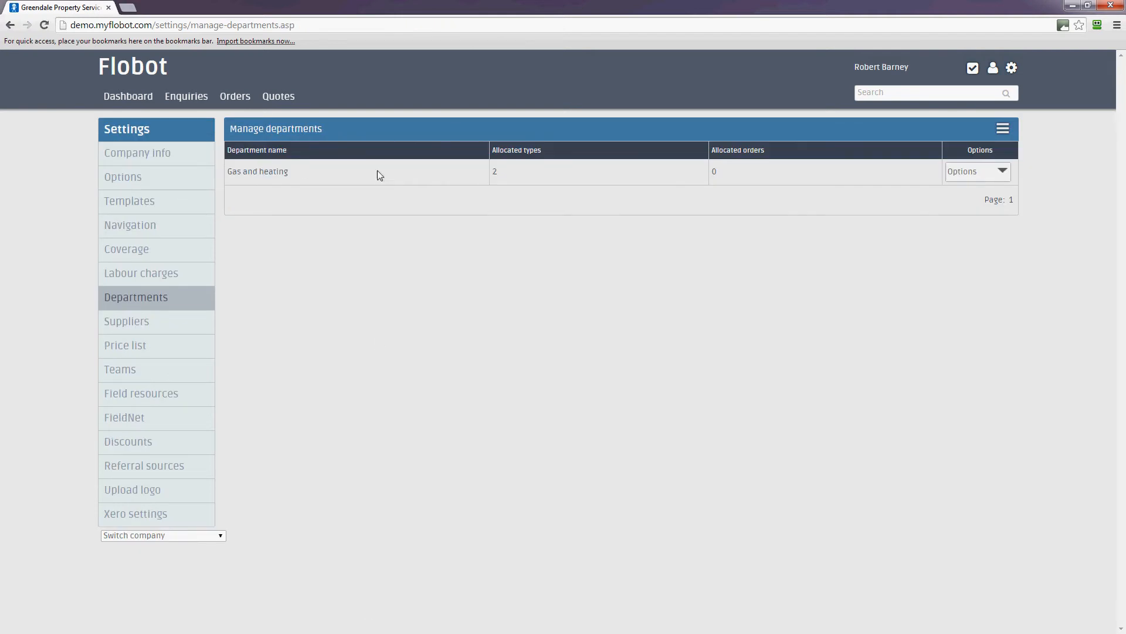
pyautogui.doubleClick(494, 171)
pyautogui.doubleClick(714, 171)
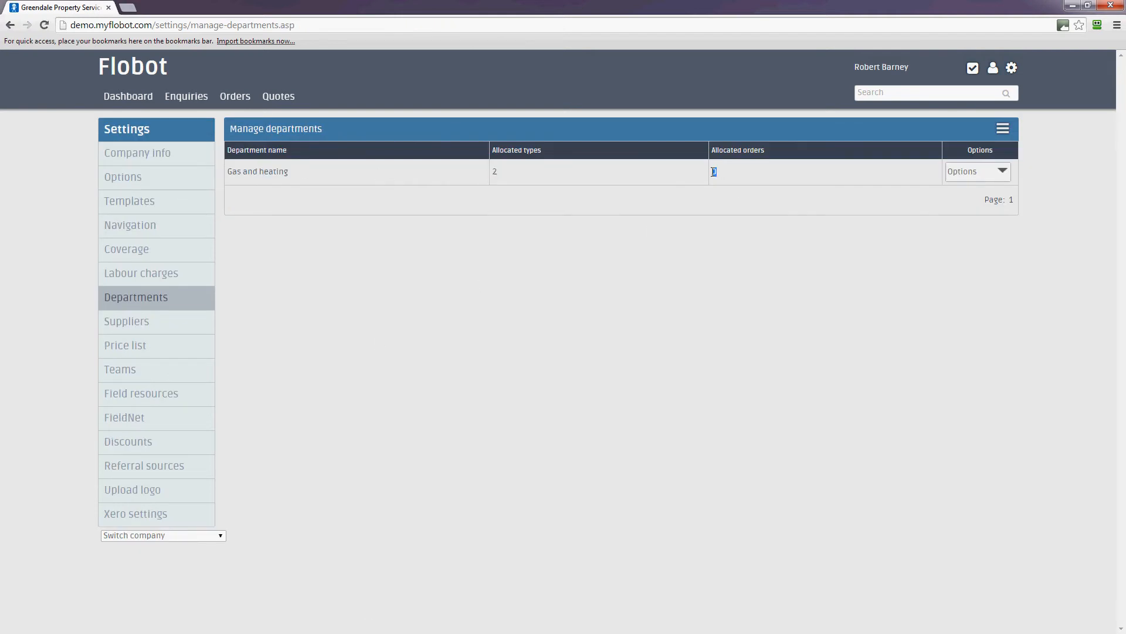
pyautogui.click(714, 218)
# Step: Open the Gas and heating types list and start adding a new department type
pyautogui.click(981, 173)
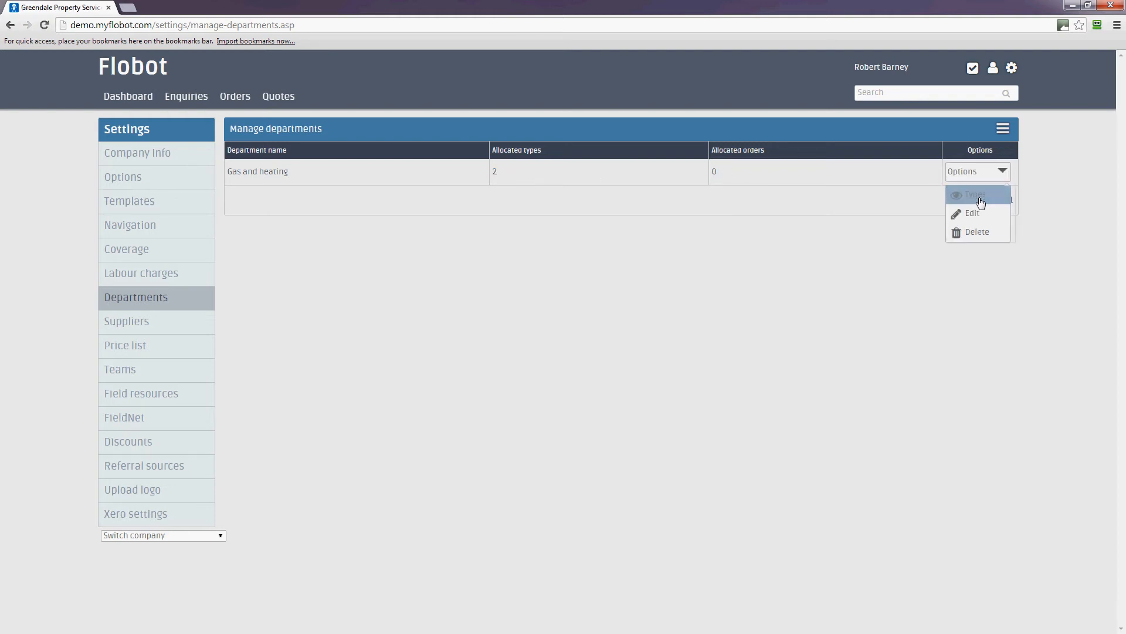
pyautogui.click(980, 200)
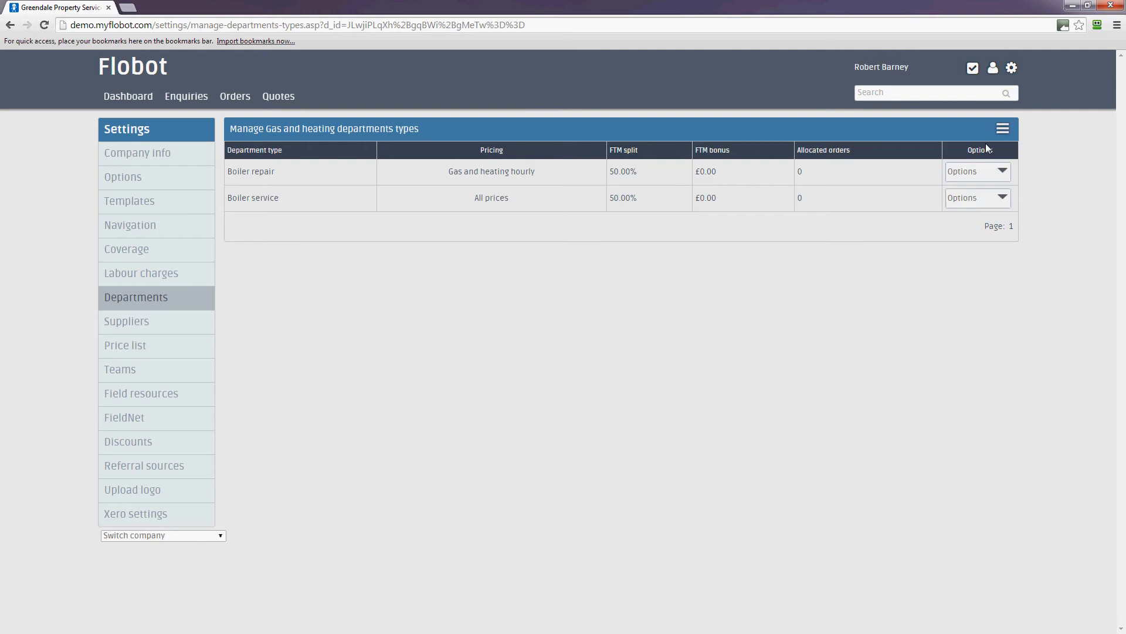
pyautogui.moveTo(1003, 129)
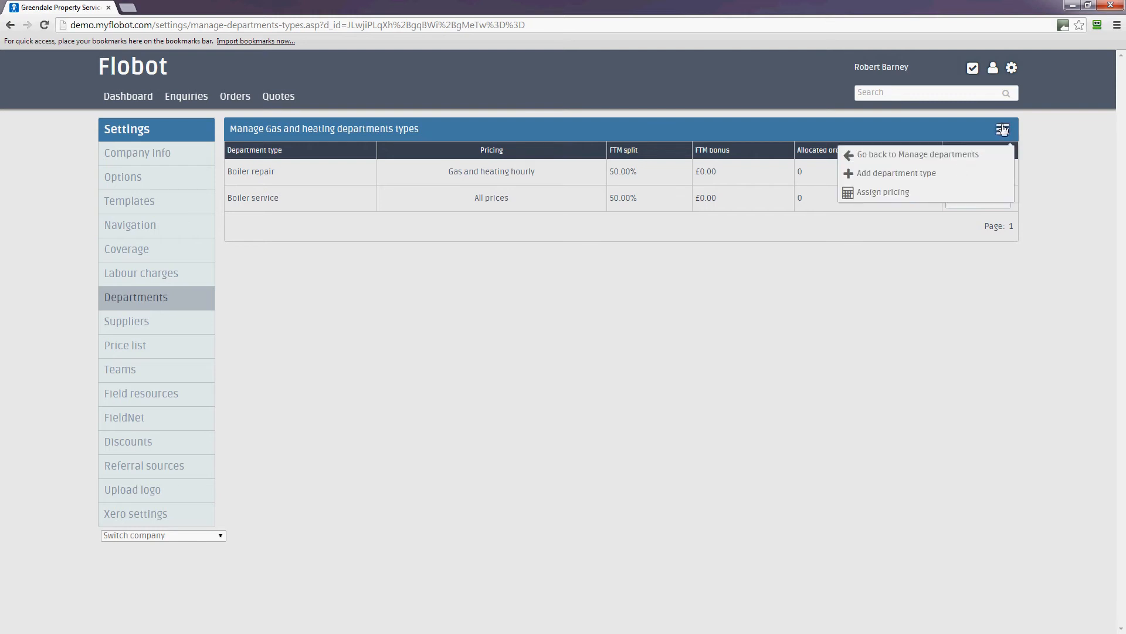
pyautogui.click(937, 180)
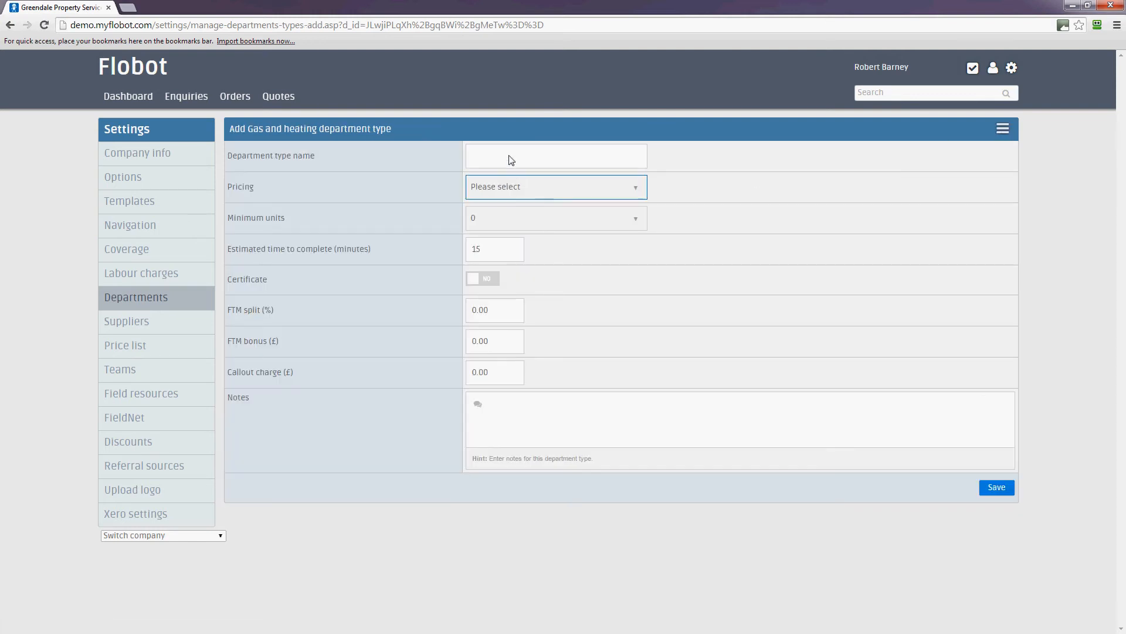
# Step: Name the type 'Gas safety certificate (CP12)' with All prices pricing and minimum units 4
pyautogui.click(511, 158)
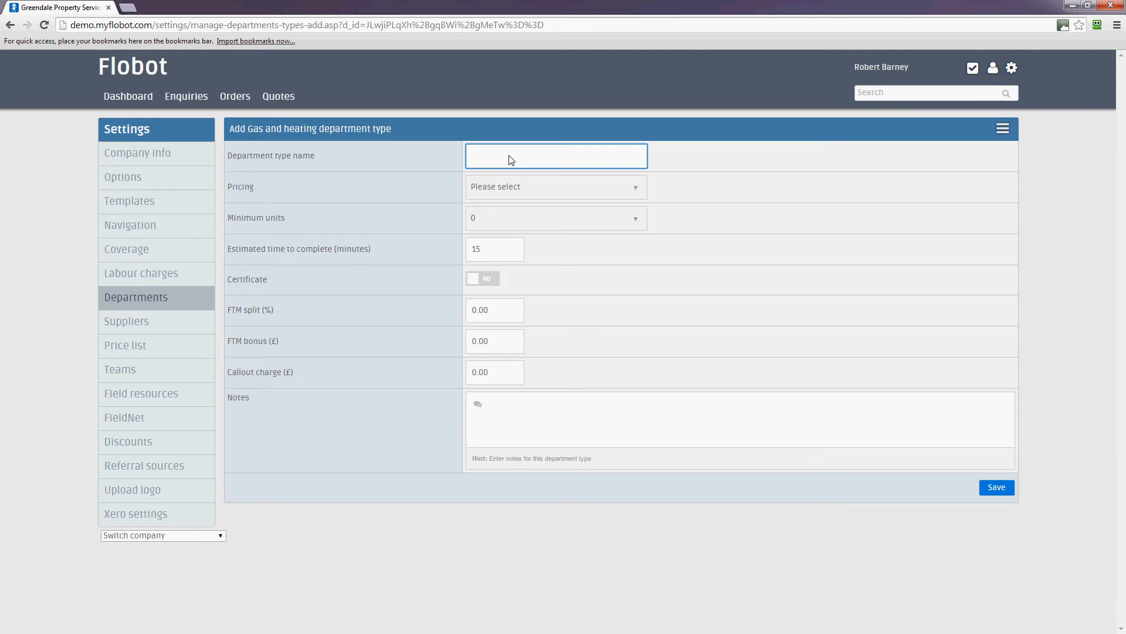
pyautogui.write('Gas safety certificate (CP12)')
pyautogui.click(528, 186)
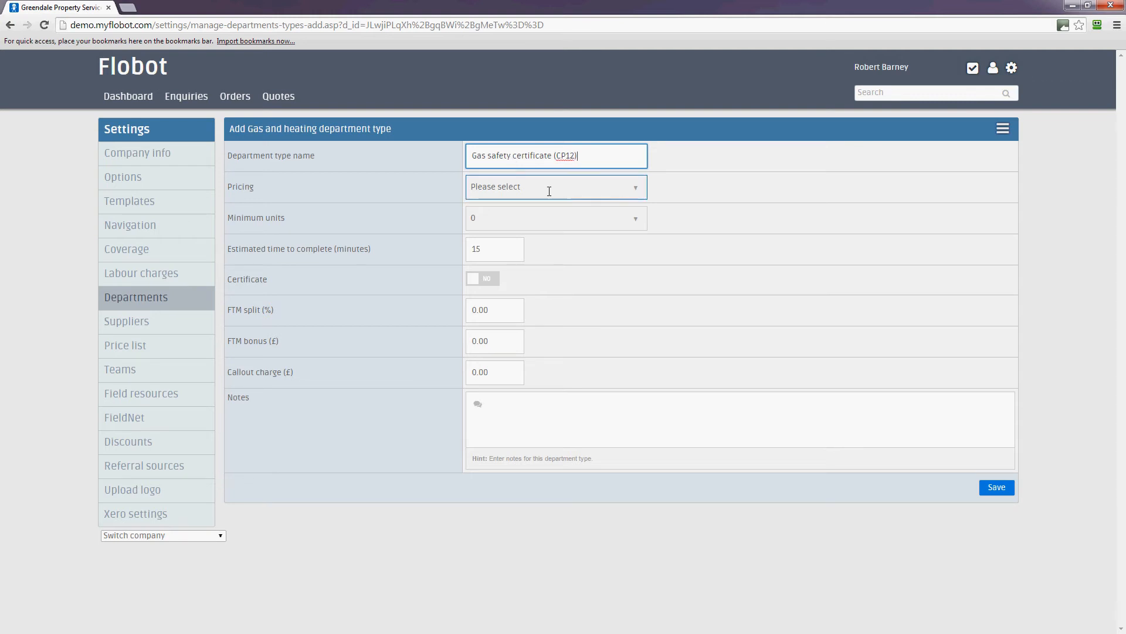
pyautogui.click(522, 213)
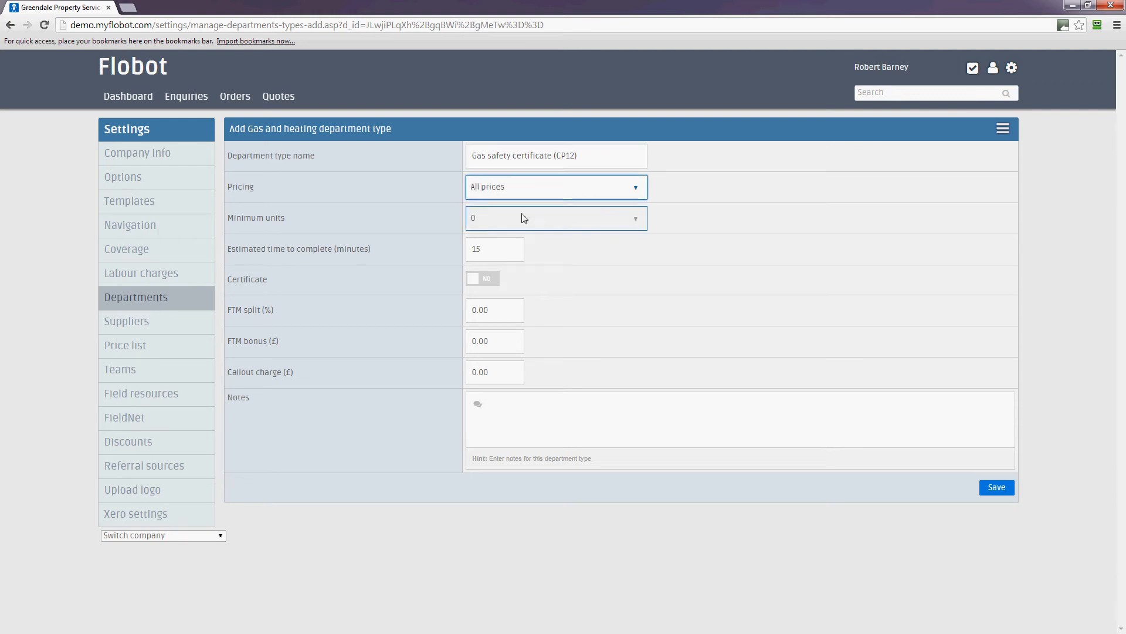
pyautogui.click(511, 226)
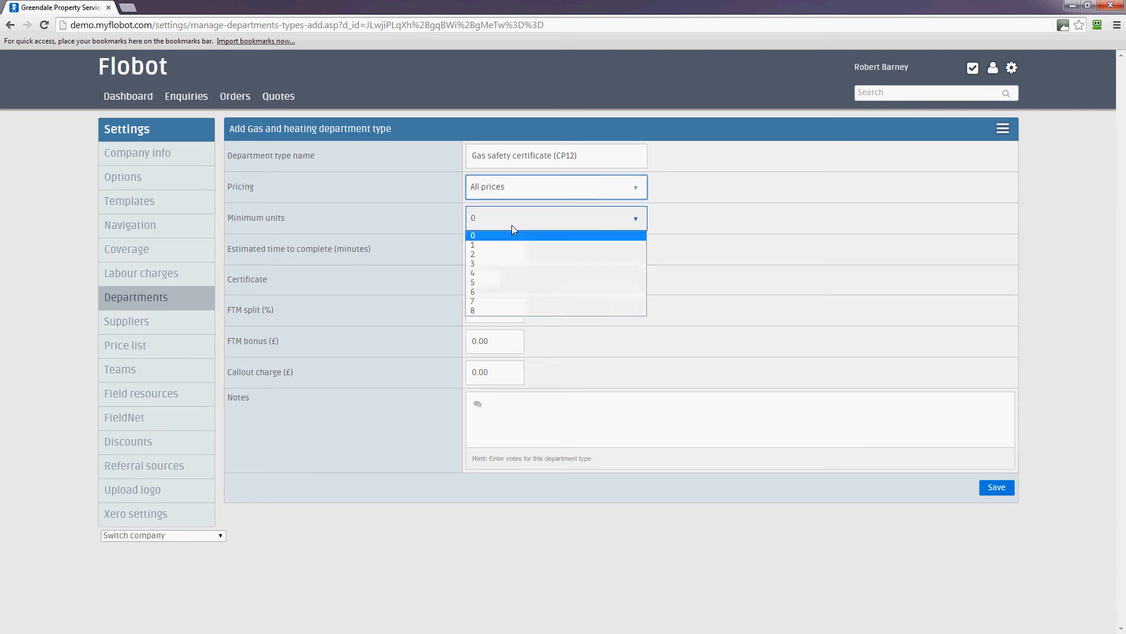
pyautogui.click(497, 274)
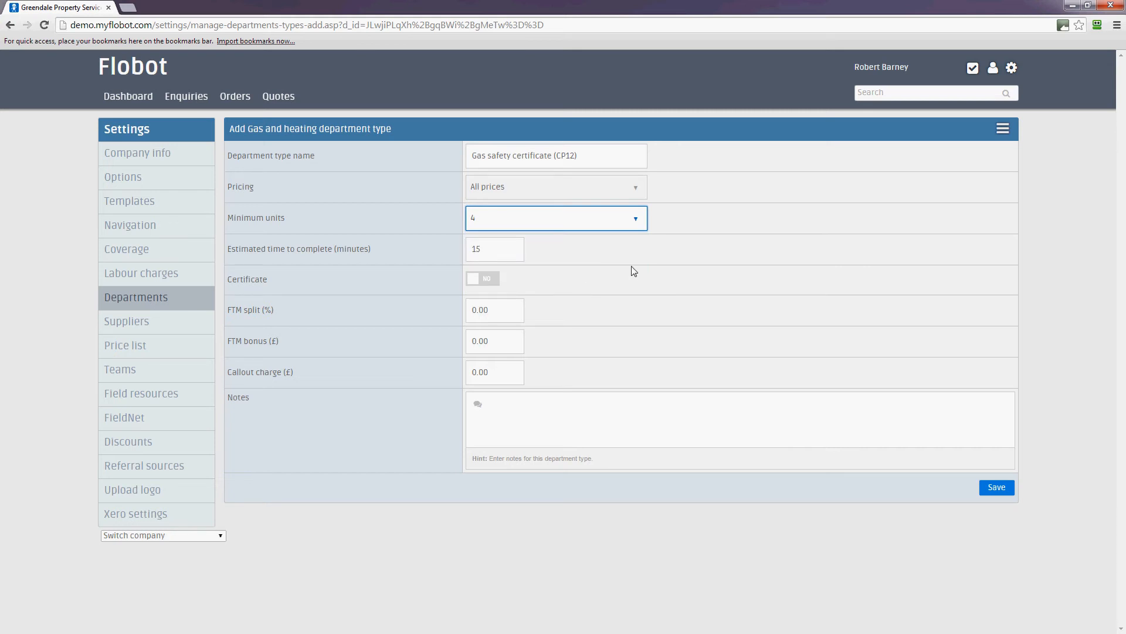
# Step: Set estimated time to 60, require a certificate, set FTM split to 50, and save
pyautogui.click(522, 253)
pyautogui.click(517, 252)
pyautogui.write('60')
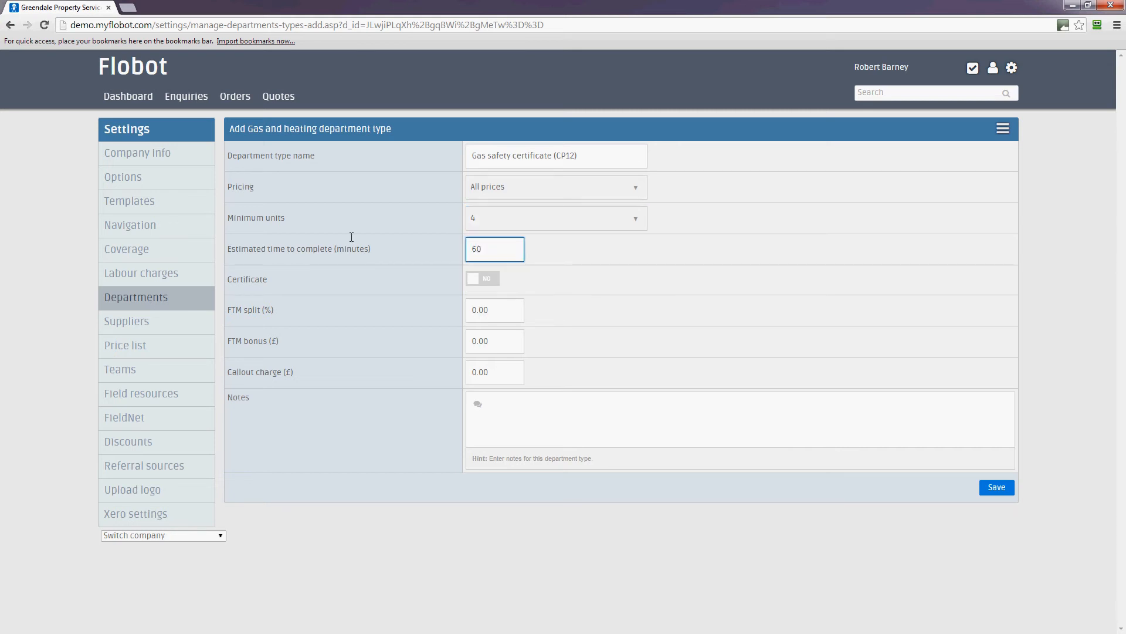
pyautogui.click(487, 279)
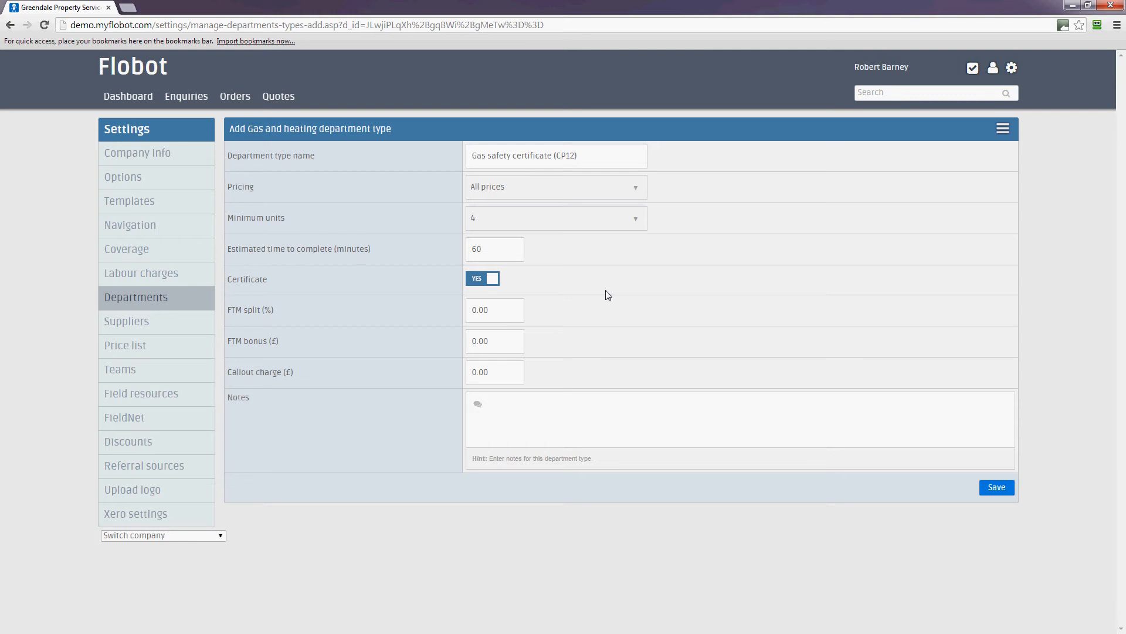
pyautogui.click(518, 312)
pyautogui.hotkey('ctrl', 'a')
pyautogui.write('50')
pyautogui.click(1007, 489)
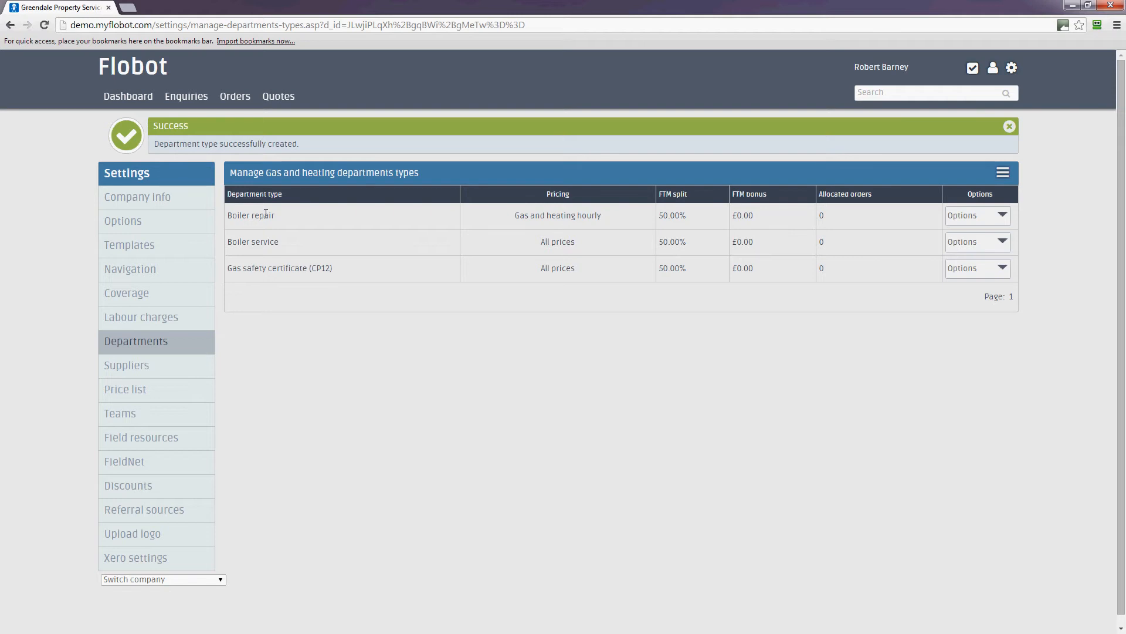
# Step: Add a department type 'Boiler installation' with All prices pricing and minimum units 4
pyautogui.click(1004, 175)
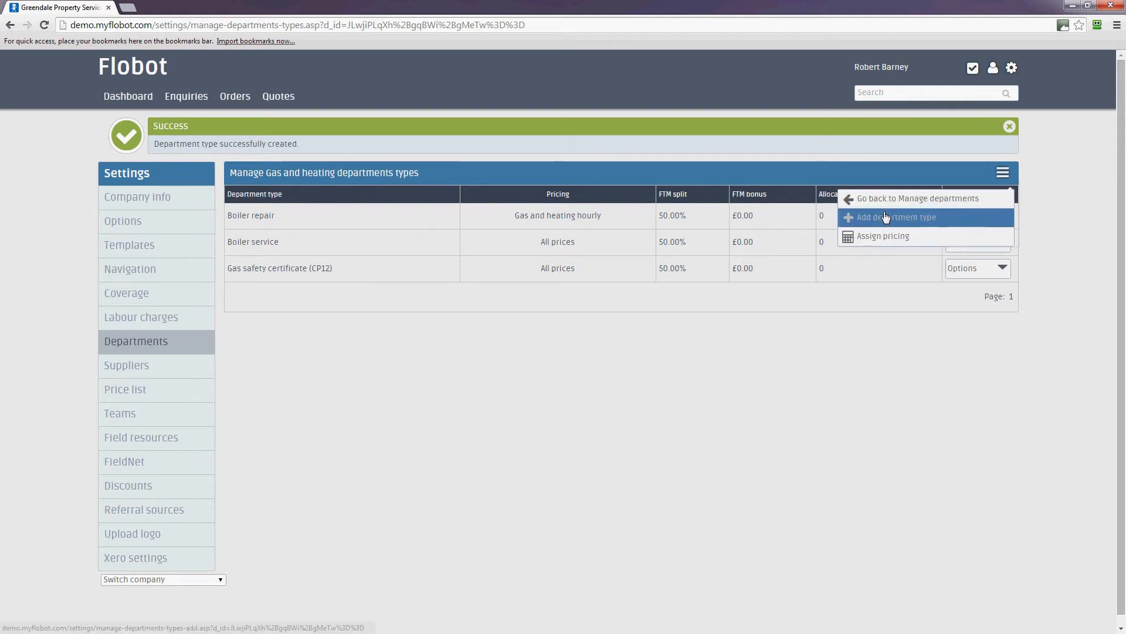
pyautogui.click(886, 217)
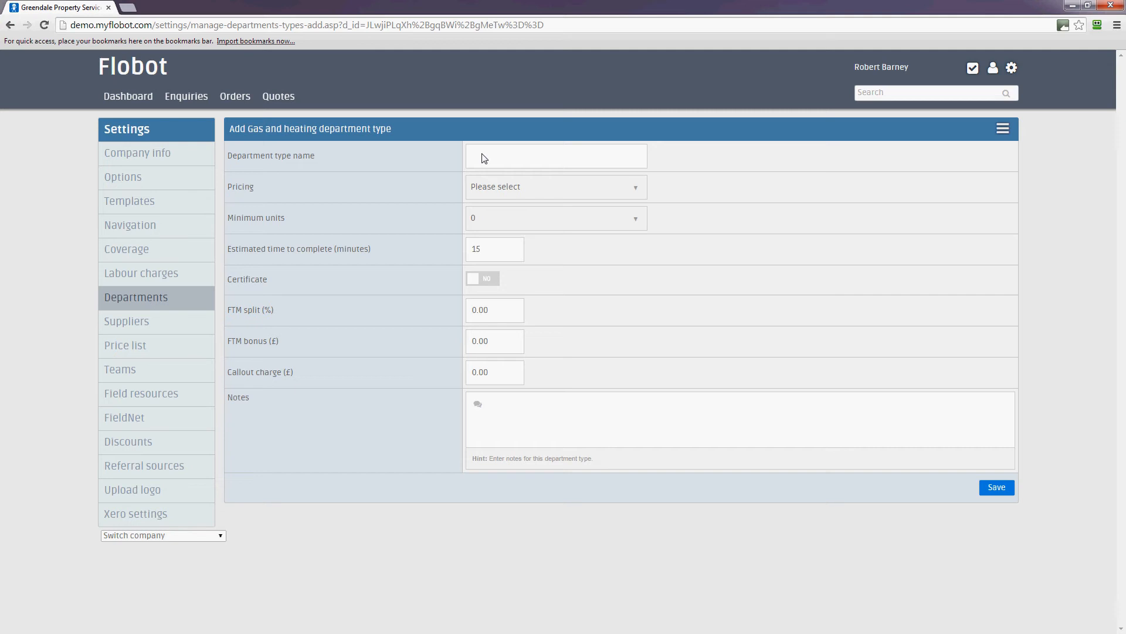
pyautogui.write('B')
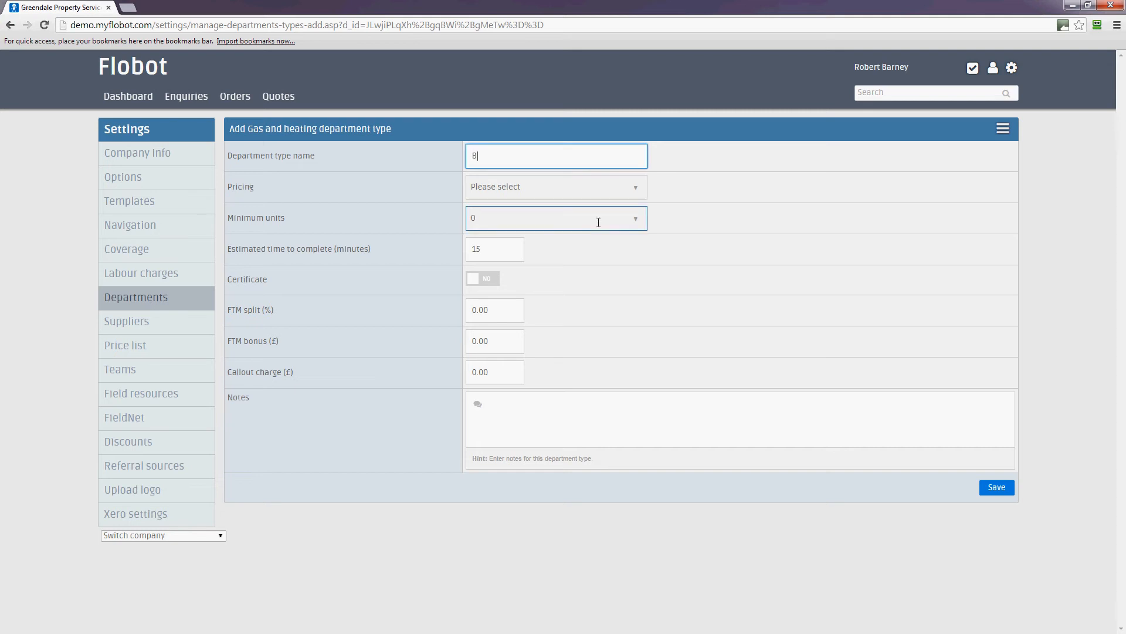
pyautogui.write('oiler installation')
pyautogui.click(579, 187)
pyautogui.click(578, 214)
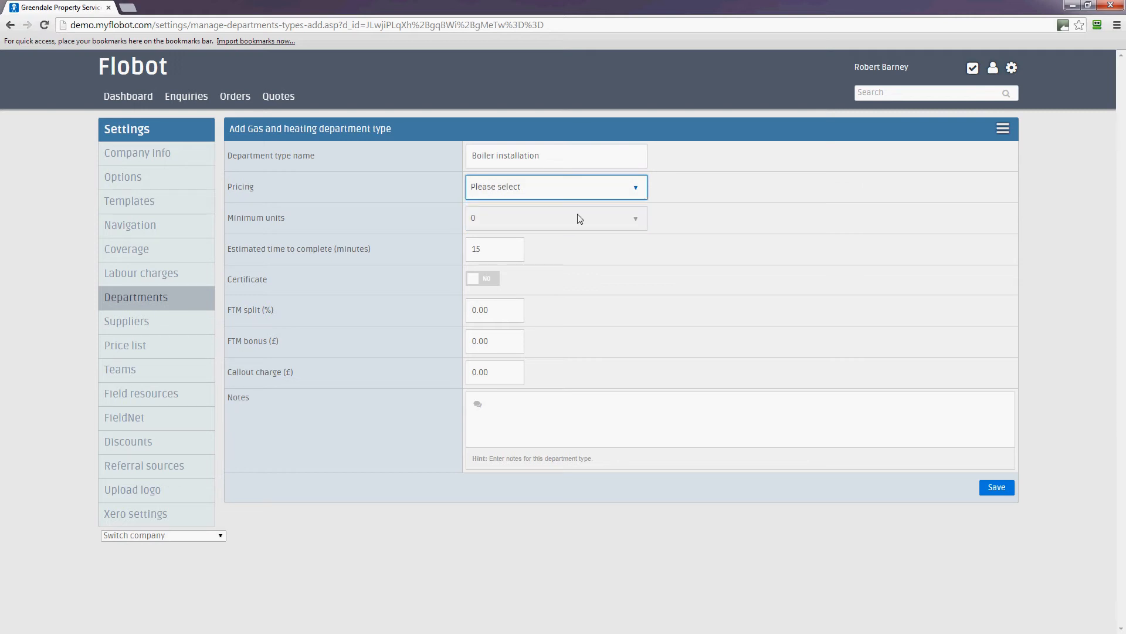
pyautogui.click(521, 220)
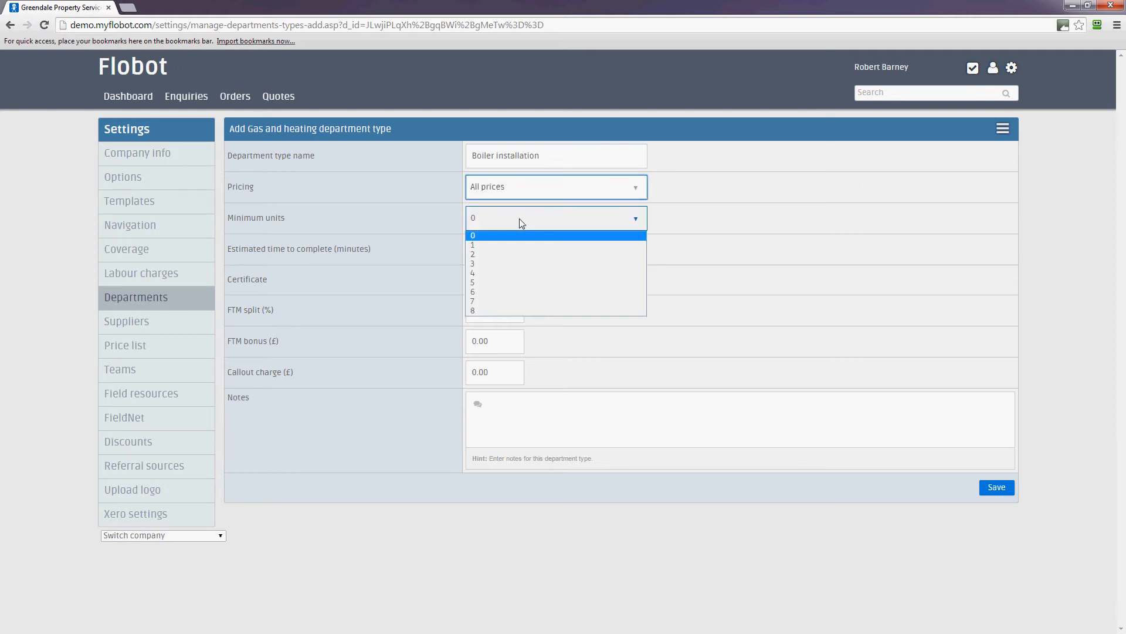
pyautogui.click(497, 272)
# Step: Set its estimated time to 60 and FTM split to 50, then save
pyautogui.moveTo(491, 251); pyautogui.dragTo(441, 244)
pyautogui.write('60')
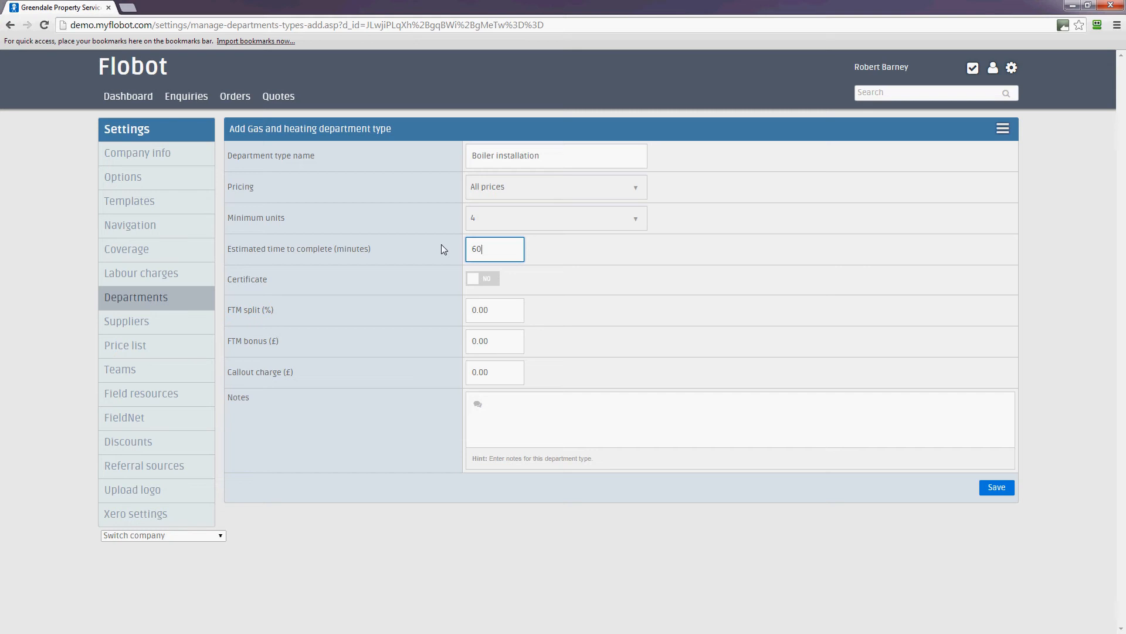
pyautogui.click(602, 289)
pyautogui.click(501, 313)
pyautogui.doubleClick(500, 313)
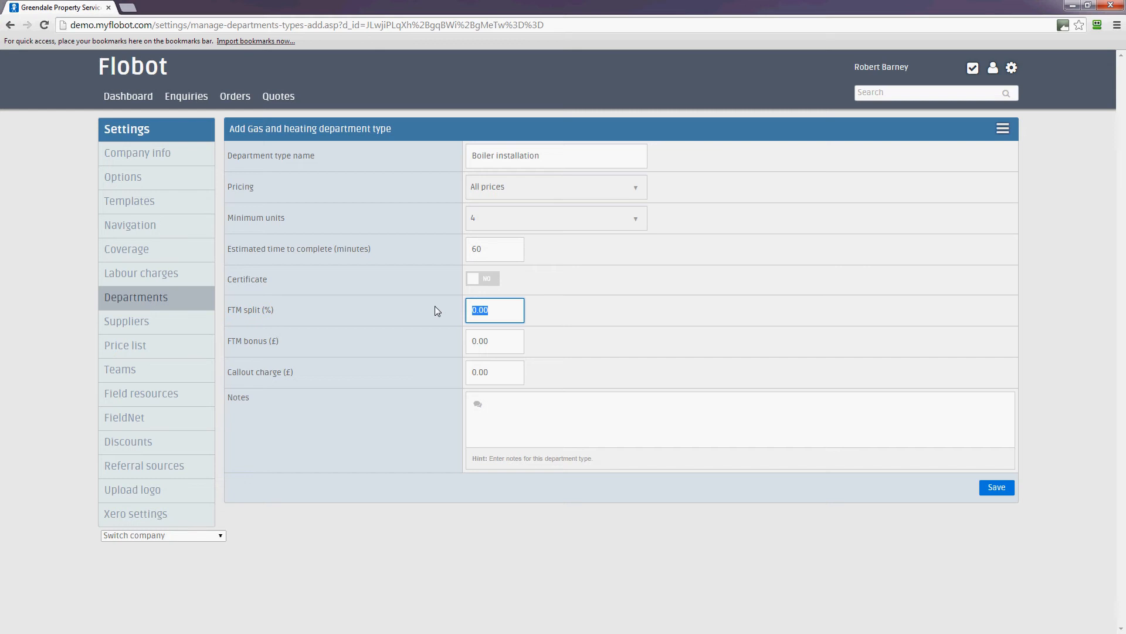
pyautogui.write('50')
pyautogui.press('Tab')
pyautogui.press('Tab')
pyautogui.click(996, 491)
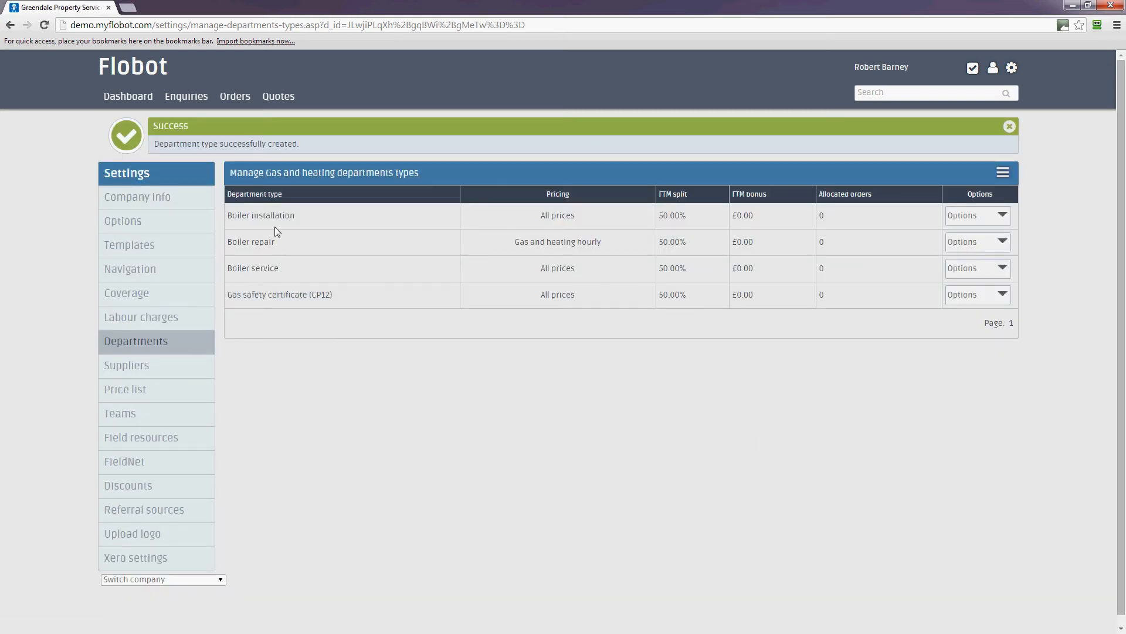
# Step: Review the four Gas and heating department types, then go to Suppliers settings
pyautogui.click(152, 350)
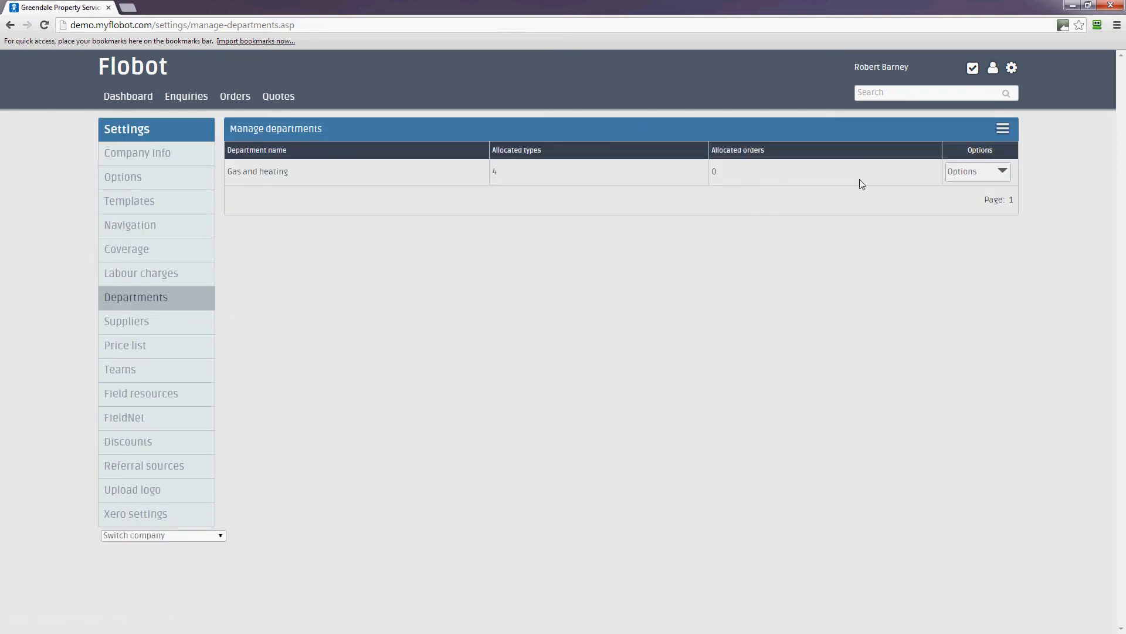
pyautogui.click(992, 173)
pyautogui.click(968, 198)
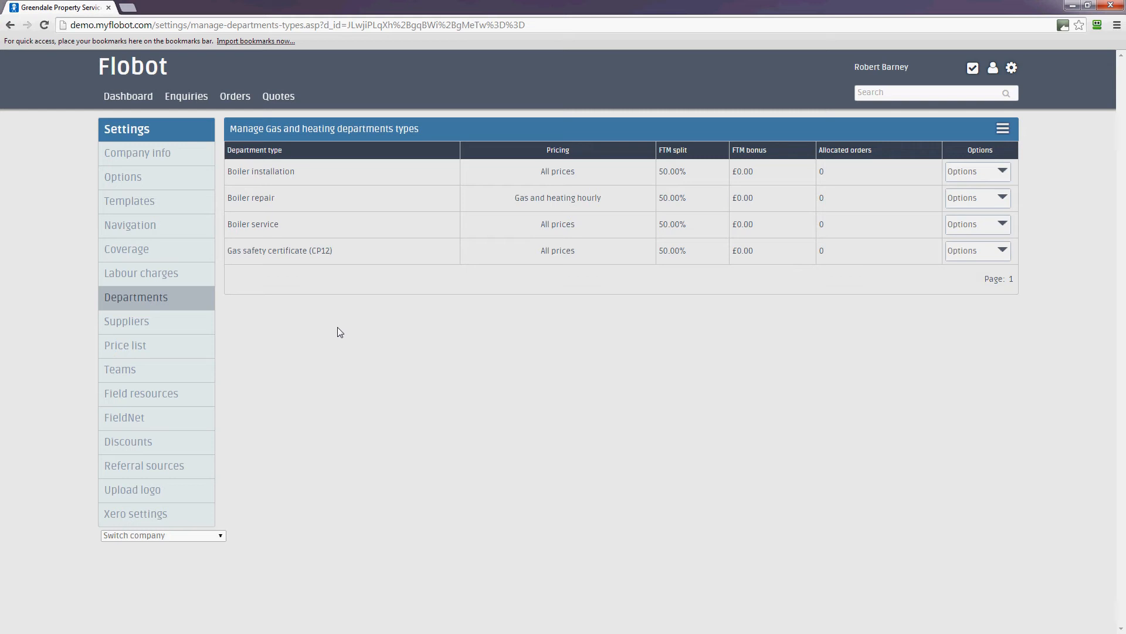
pyautogui.click(142, 327)
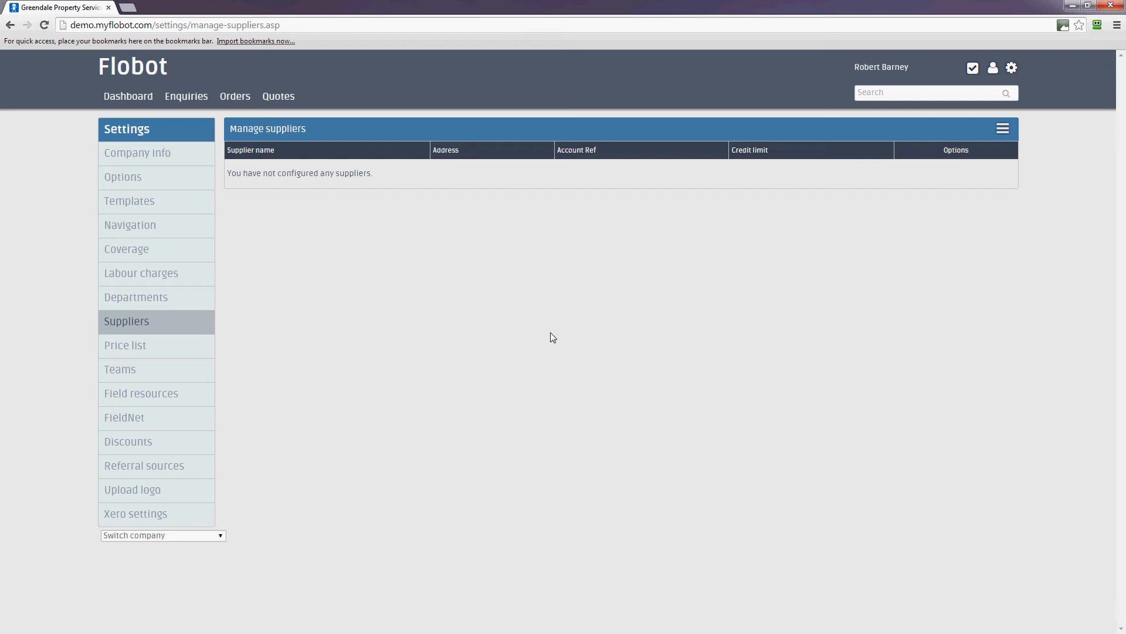
# Step: Check the price list's Gas and heating types, then go to Teams settings
pyautogui.click(132, 347)
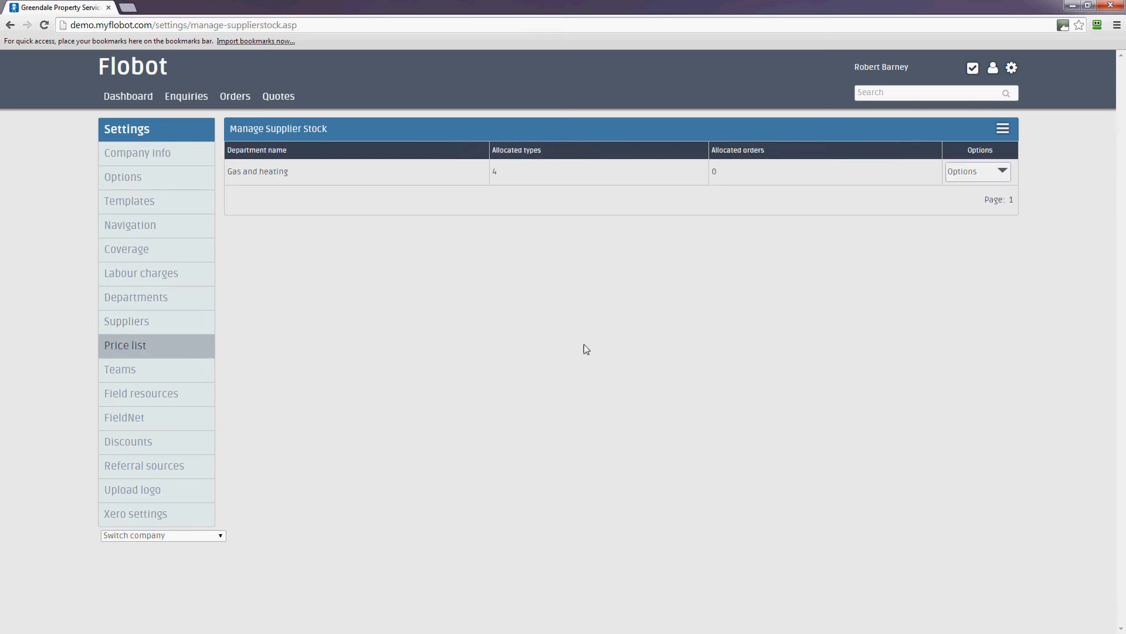
pyautogui.click(978, 170)
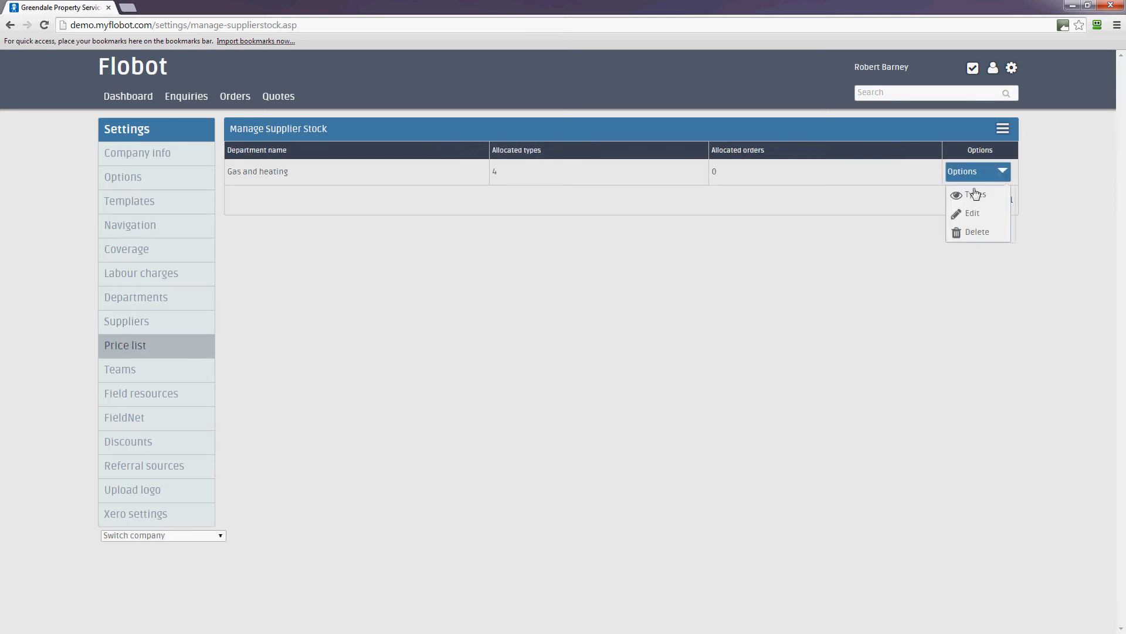
pyautogui.click(976, 200)
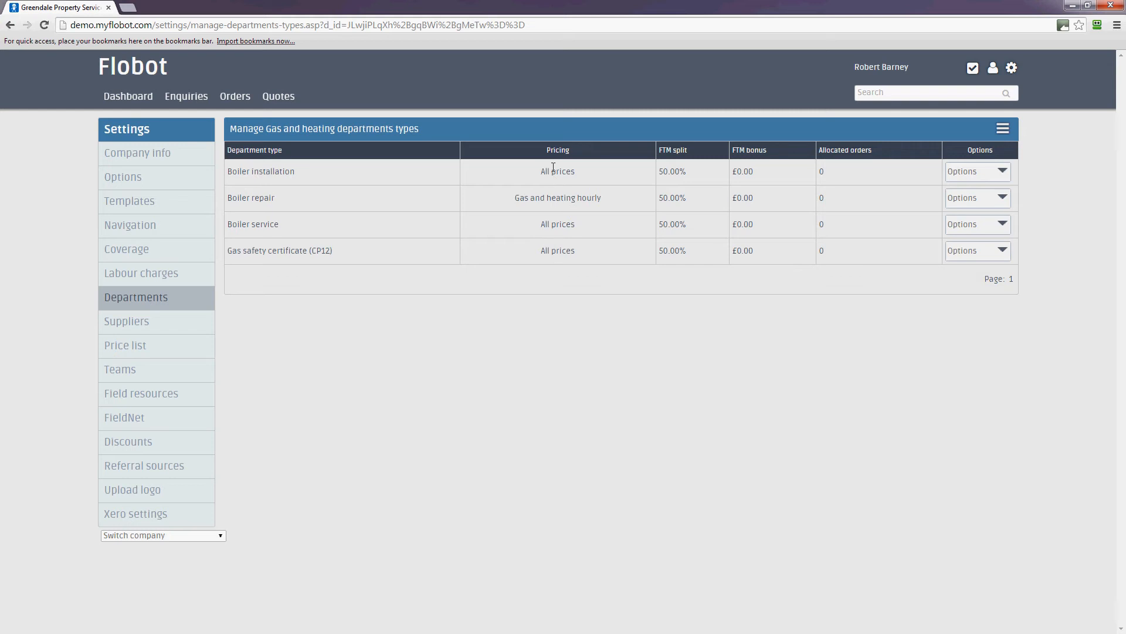
pyautogui.click(116, 374)
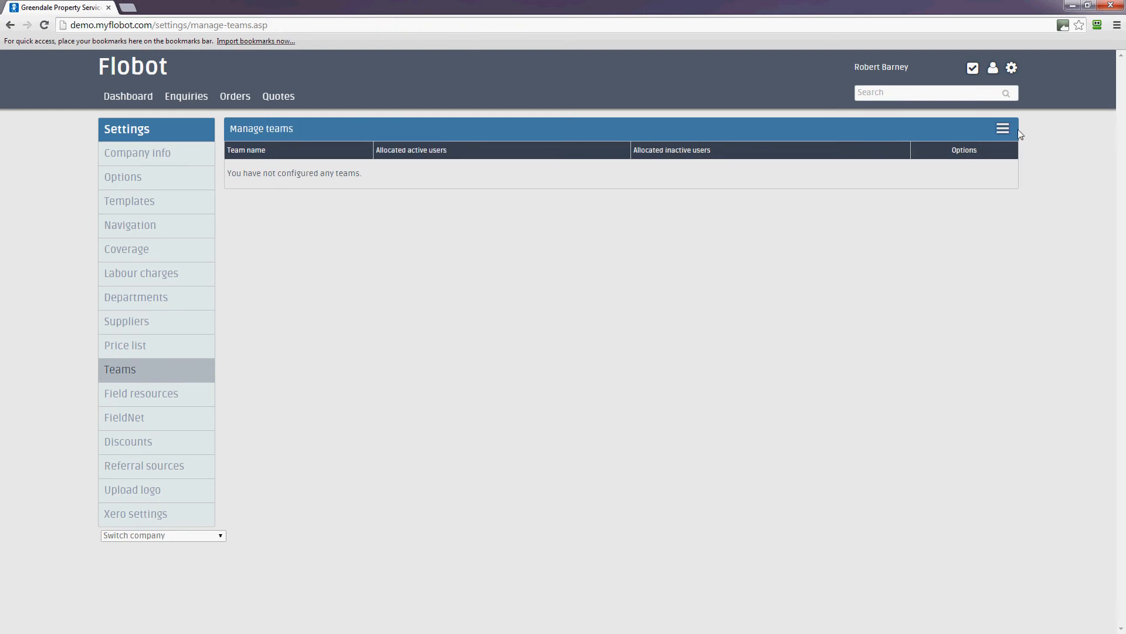
# Step: Create a new team named 'All Teams' and save it
pyautogui.click(1003, 131)
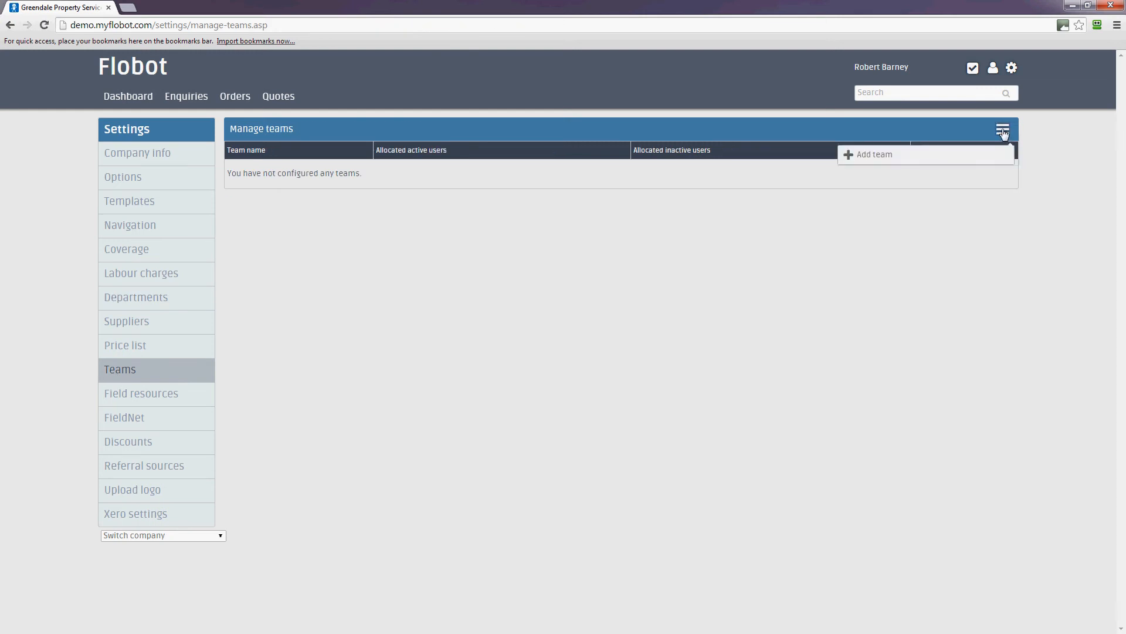
pyautogui.click(879, 166)
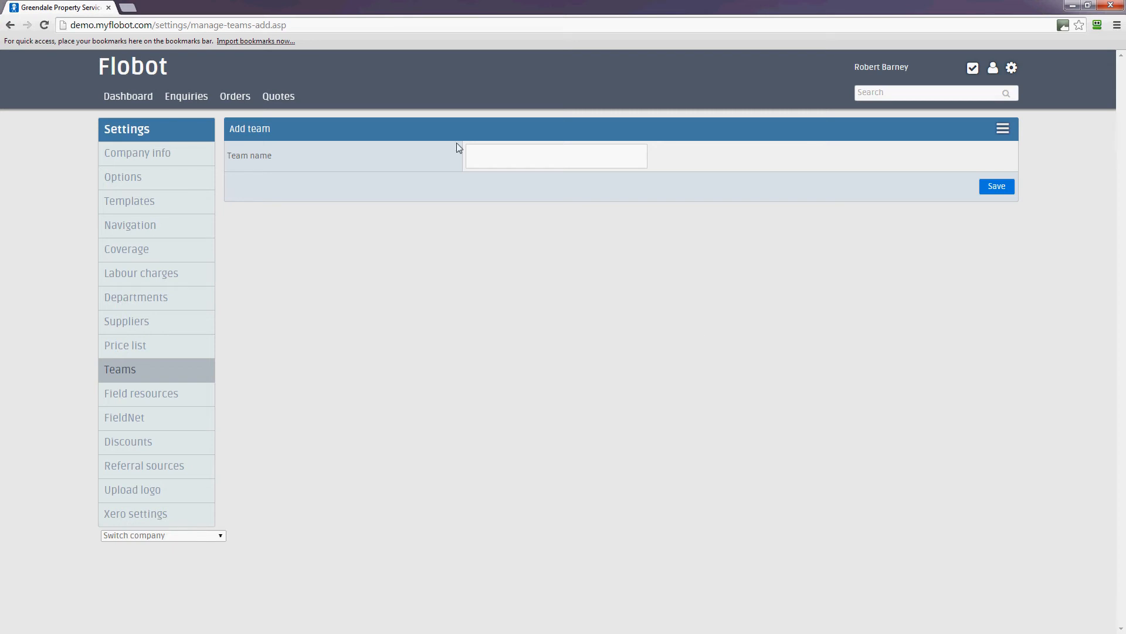
pyautogui.click(495, 151)
pyautogui.write('All Teams')
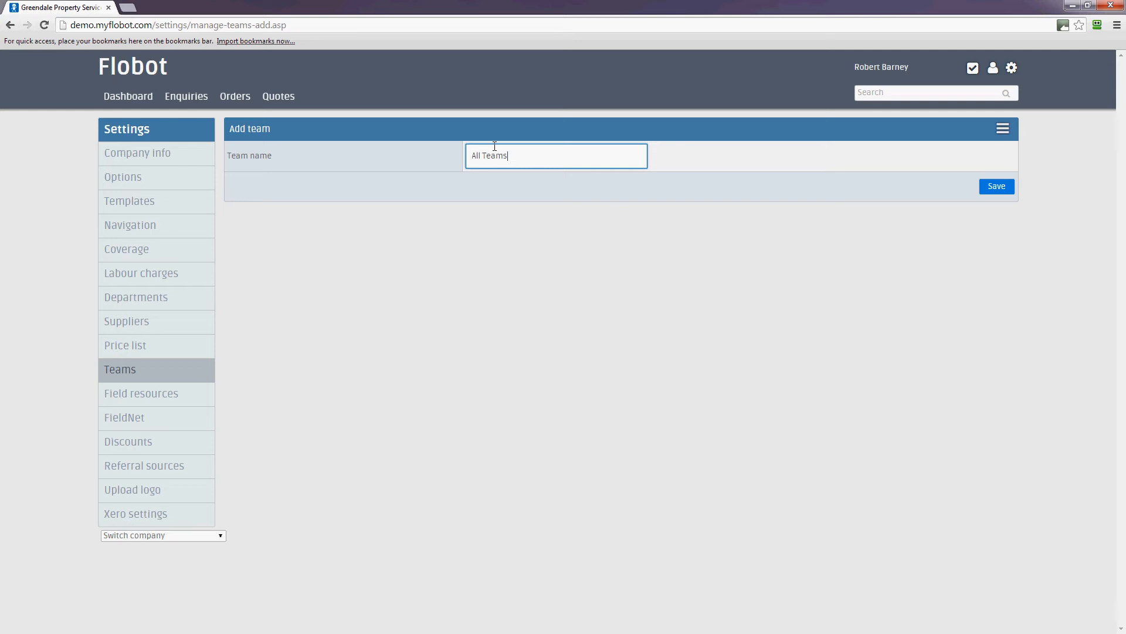
pyautogui.click(997, 186)
# Step: Check the All Teams actions, then go to Field resources settings
pyautogui.scroll(-1, 349, 448)
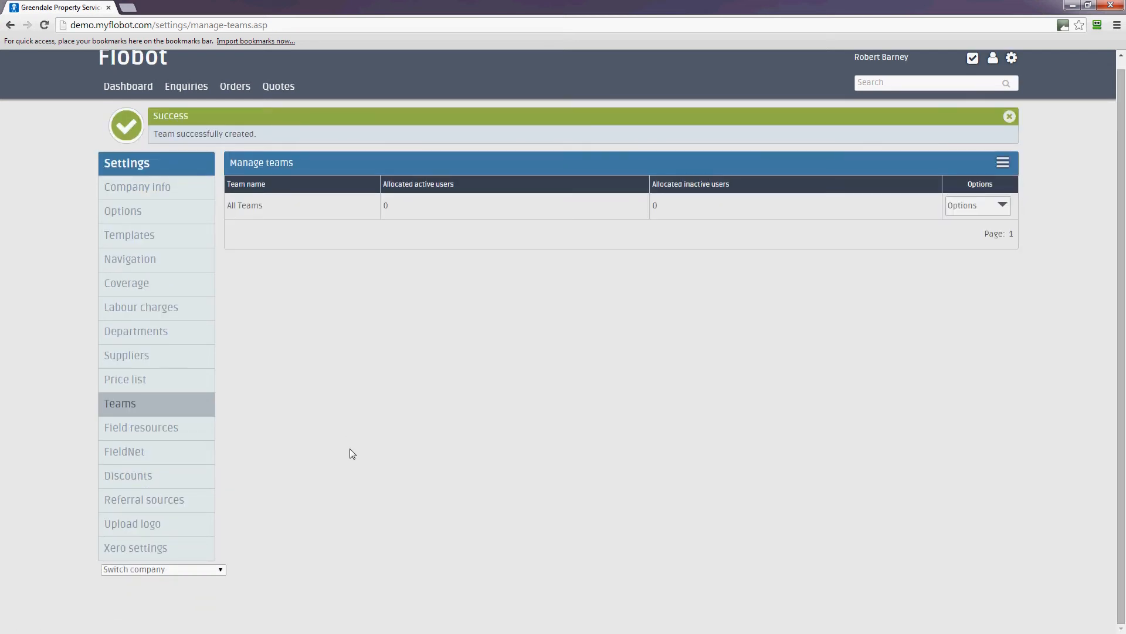
pyautogui.click(974, 212)
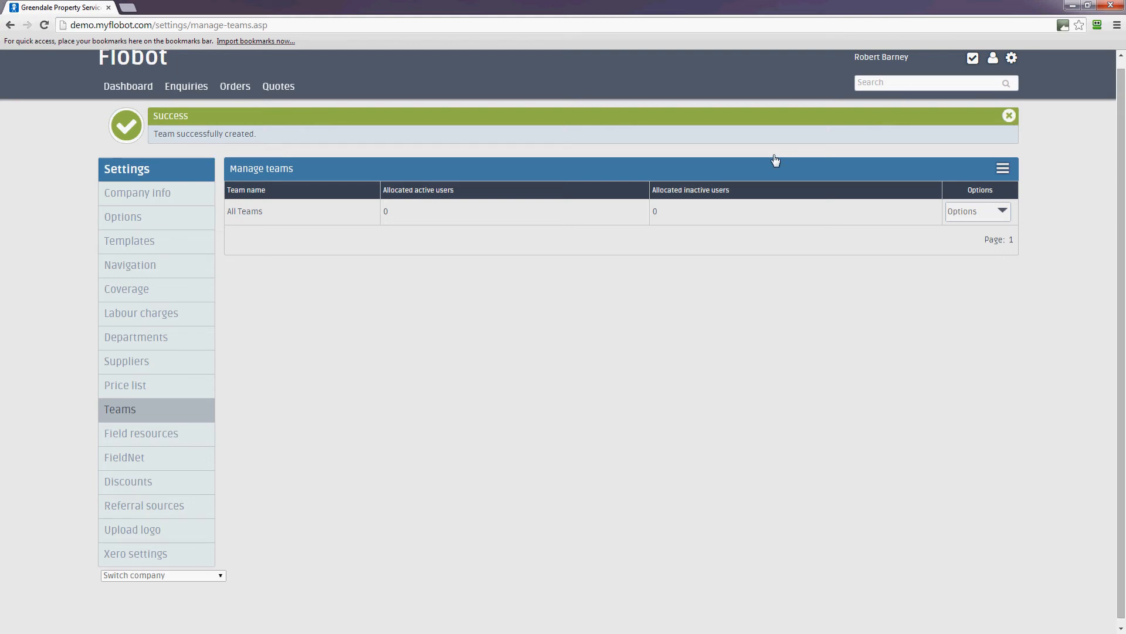
pyautogui.click(141, 393)
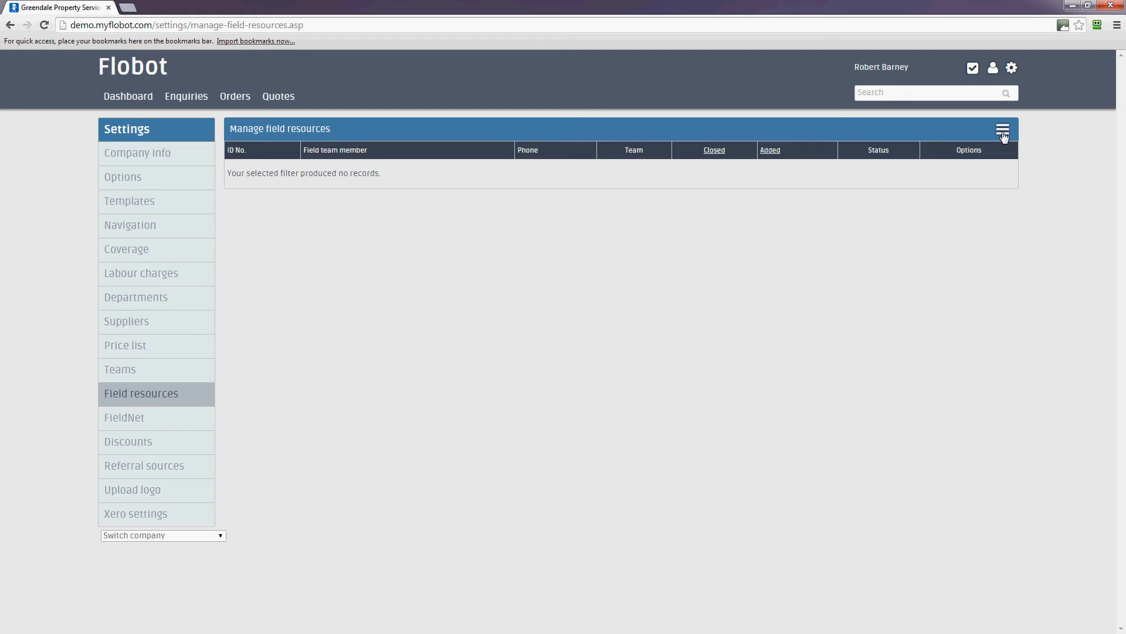
# Step: Start a new field team member via Add FTM and place the cursor in Name
pyautogui.moveTo(1004, 135)
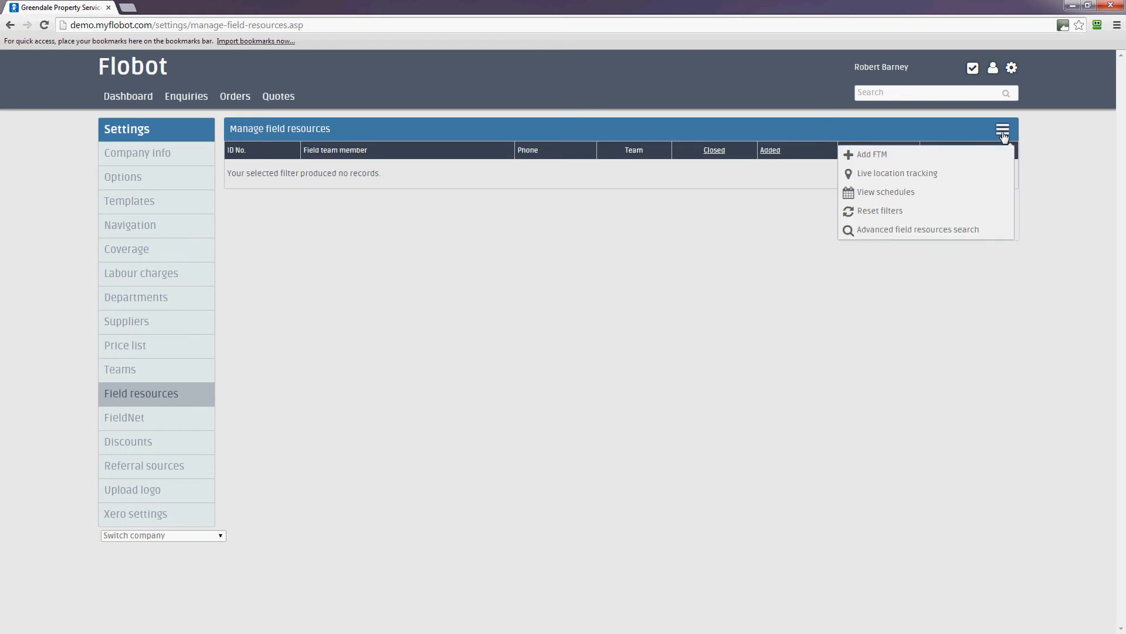
pyautogui.click(868, 162)
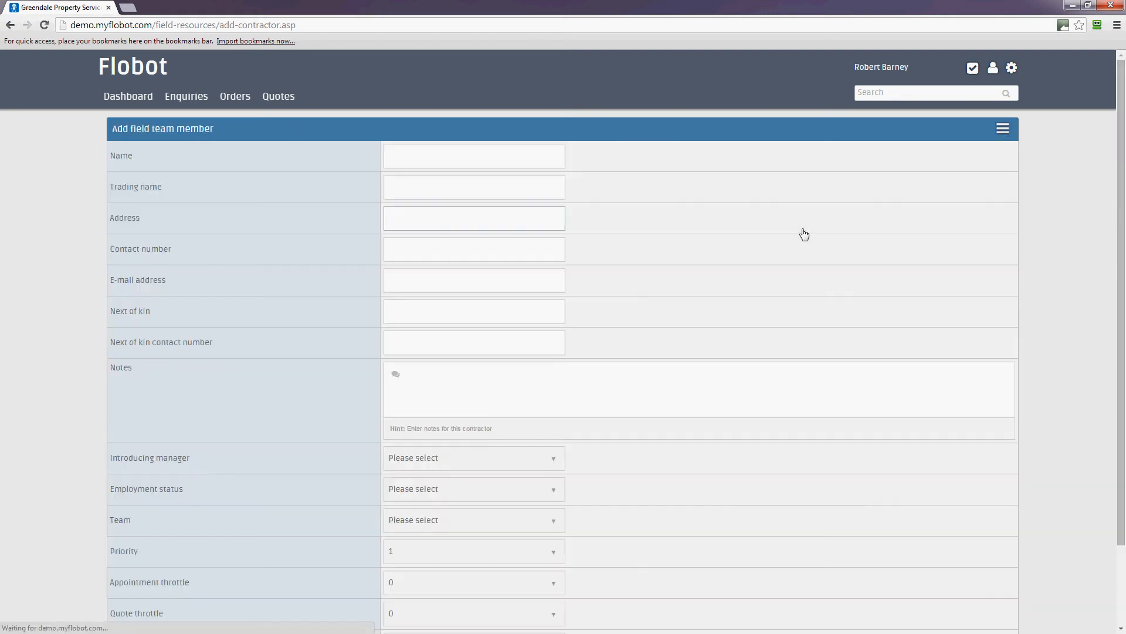
pyautogui.scroll(-3, 951, 372)
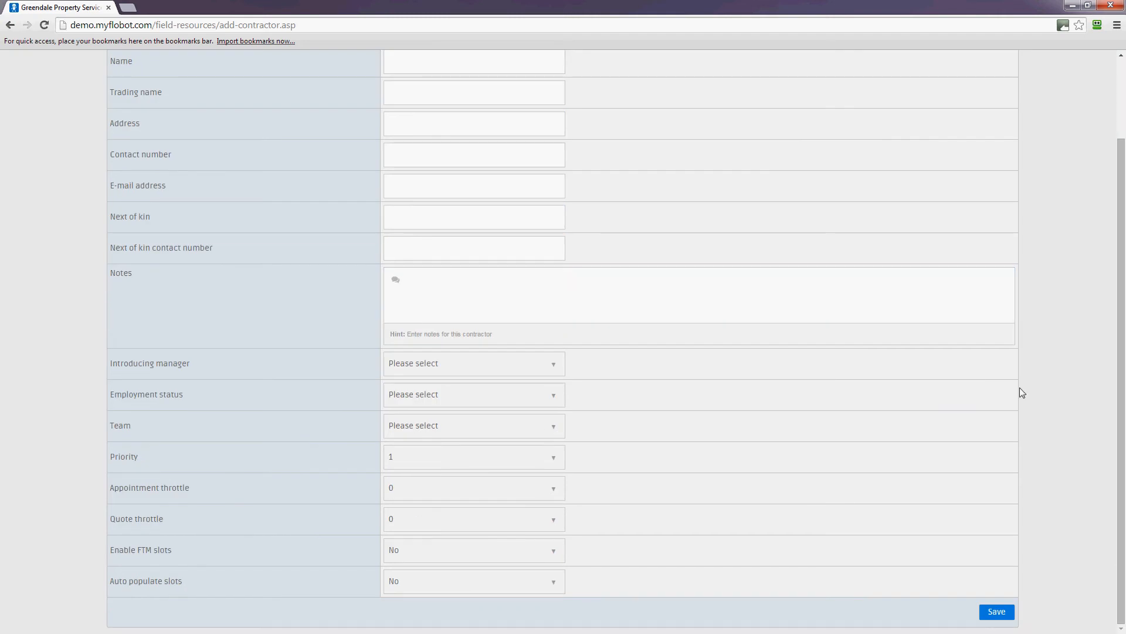
pyautogui.scroll(3, 1018, 390)
pyautogui.scroll(-3, 1021, 392)
pyautogui.scroll(2, 1020, 392)
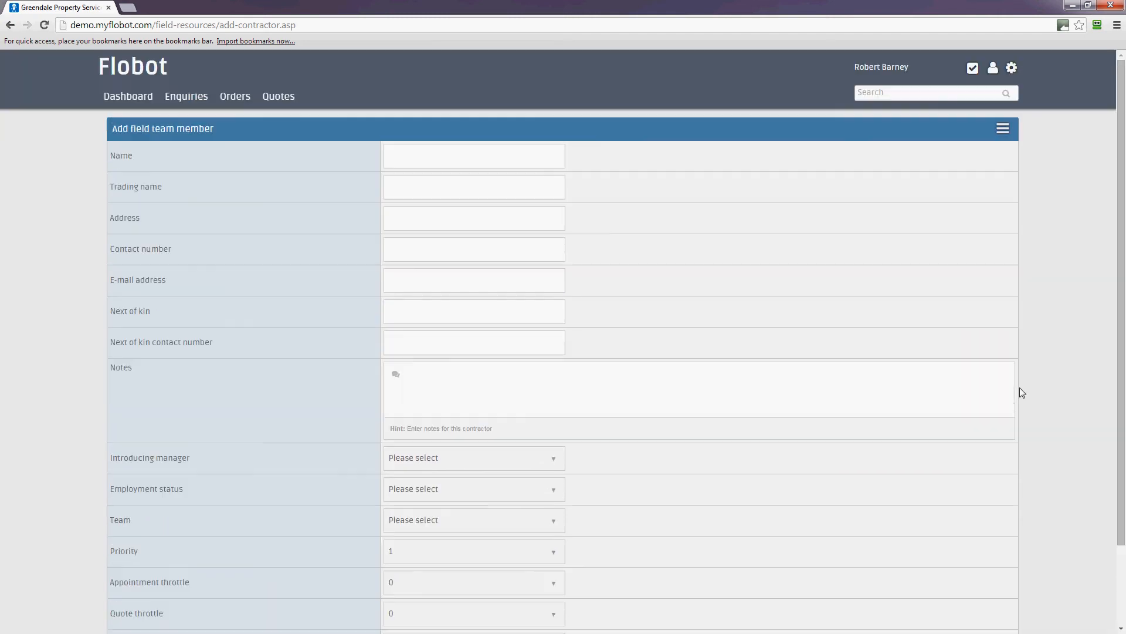
pyautogui.scroll(-1, 1020, 392)
pyautogui.scroll(1, 1020, 392)
pyautogui.click(435, 153)
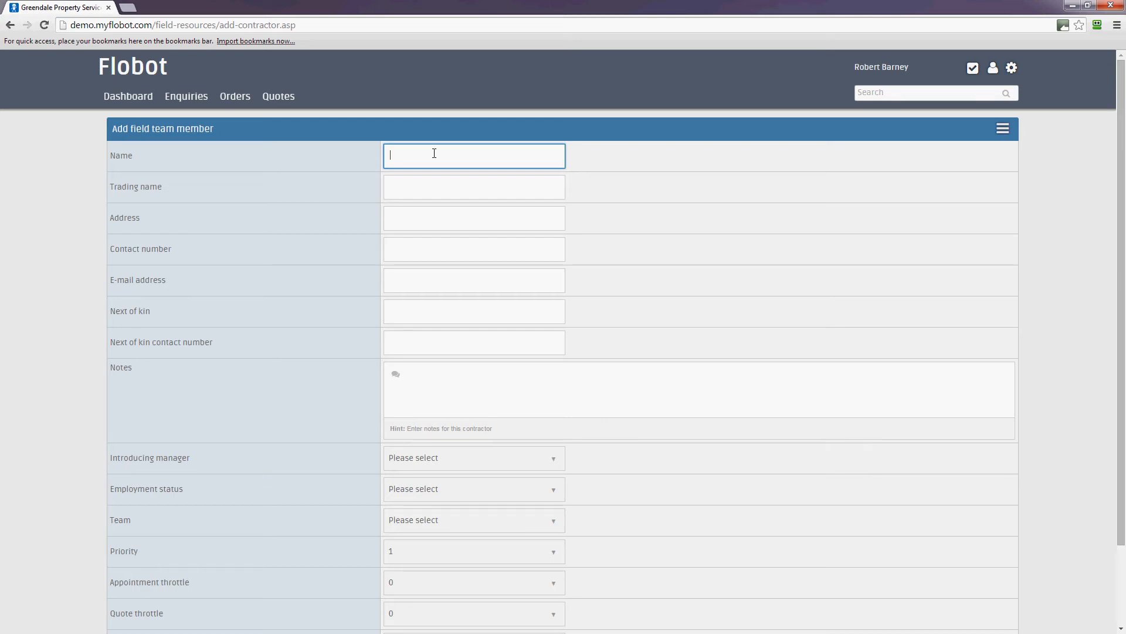
# Step: Enter the member's name, trading name and London home address
pyautogui.write('John')
pyautogui.press('Tab')
pyautogui.write('Smith')
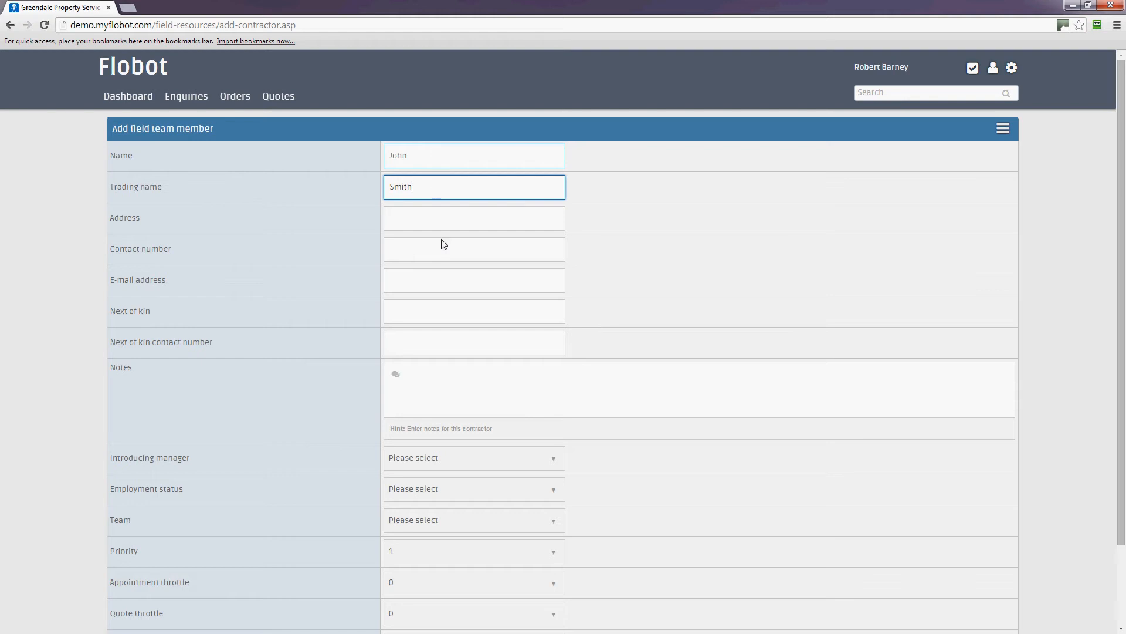
pyautogui.click(440, 240)
pyautogui.click(420, 215)
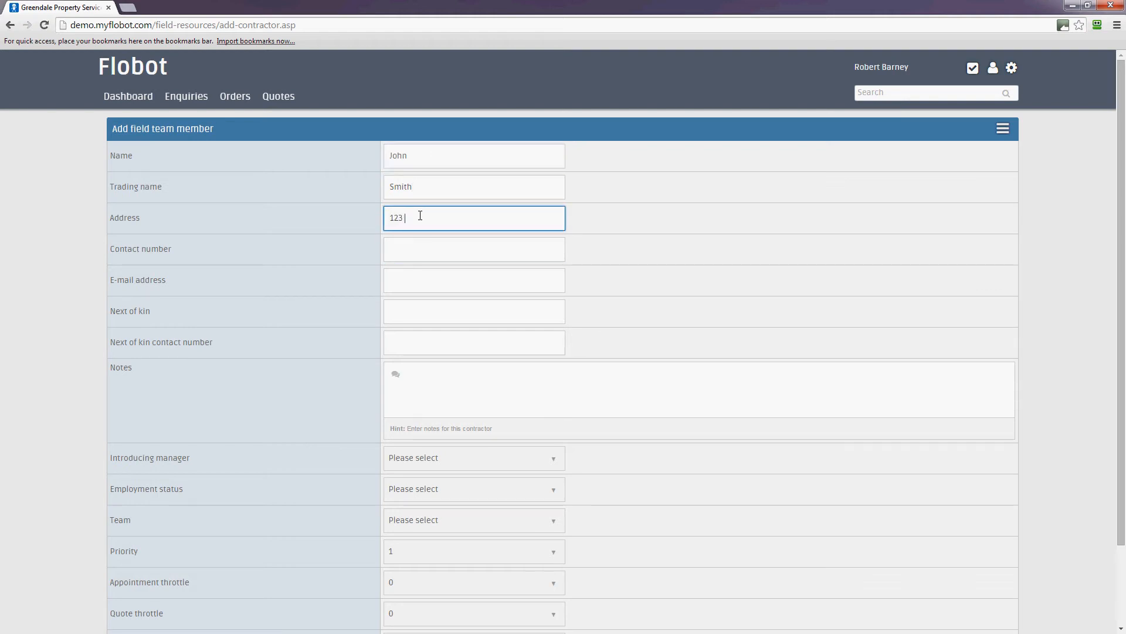
# Step: Fill in contact number, e-mail, next-of-kin name and number, and a note about oversleeping
pyautogui.click(451, 254)
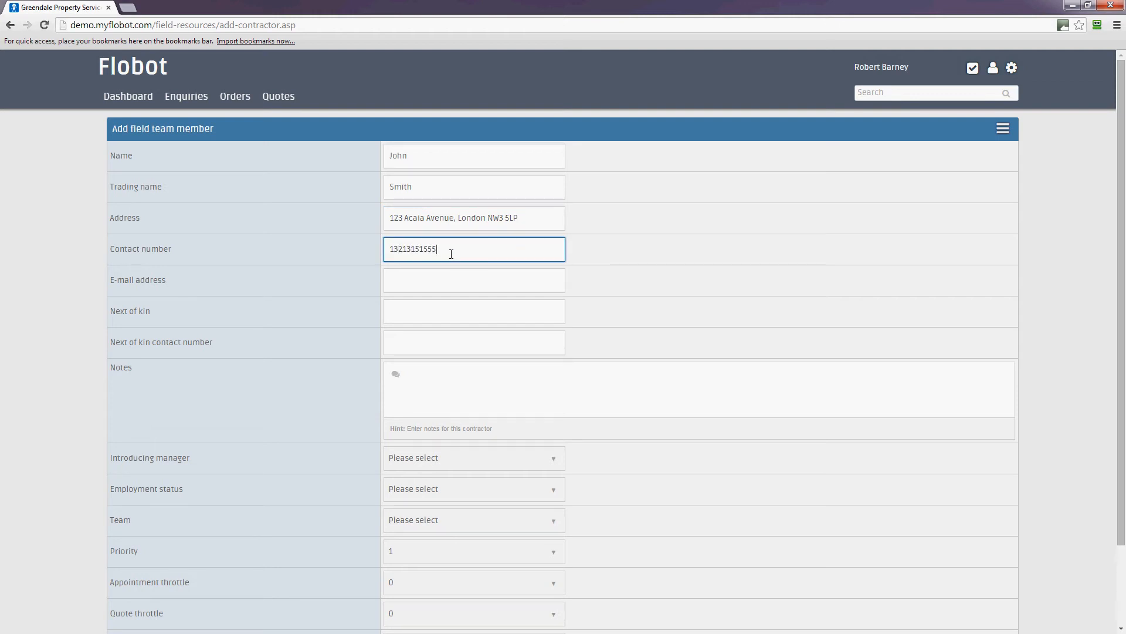
pyautogui.click(447, 283)
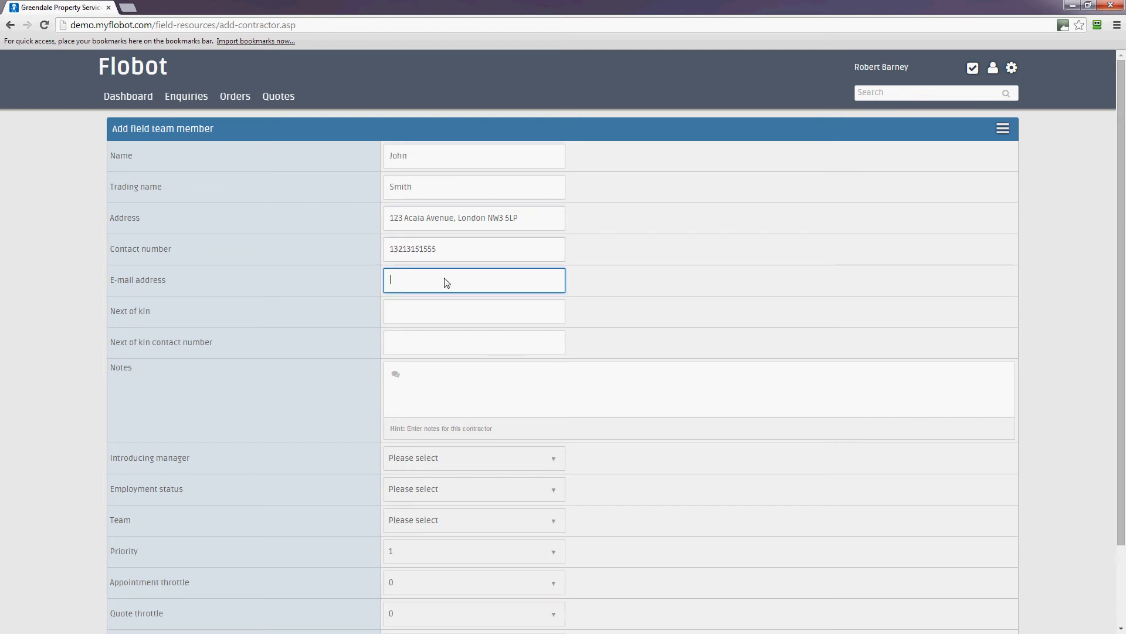
pyautogui.click(429, 315)
pyautogui.scroll(-2, 802, 518)
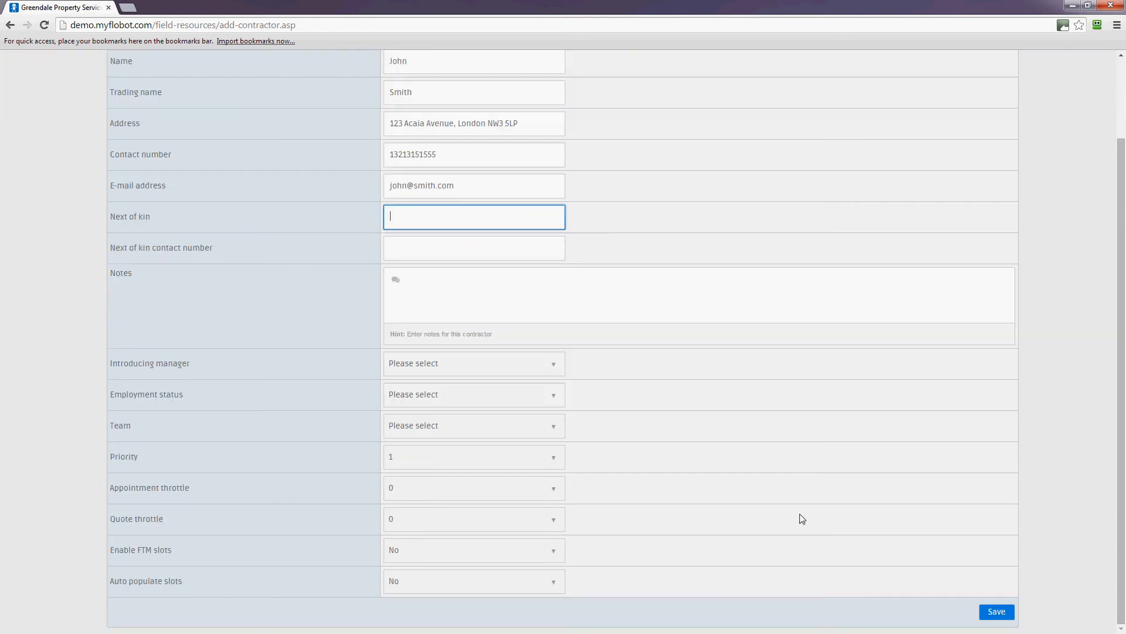
pyautogui.scroll(2, 790, 491)
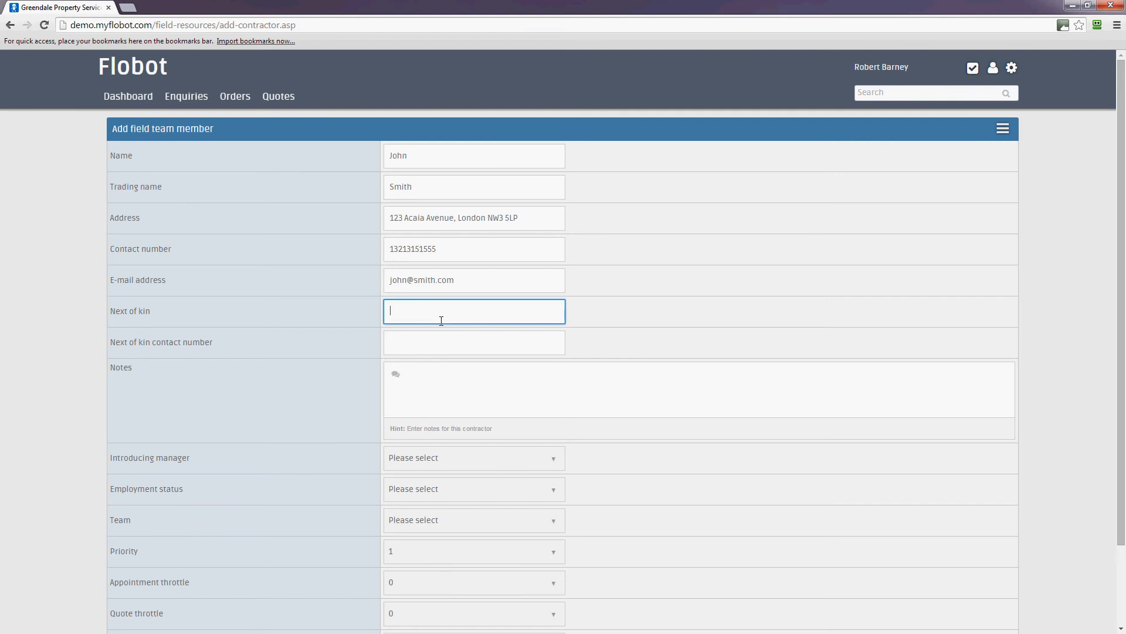
pyautogui.write('His Mom')
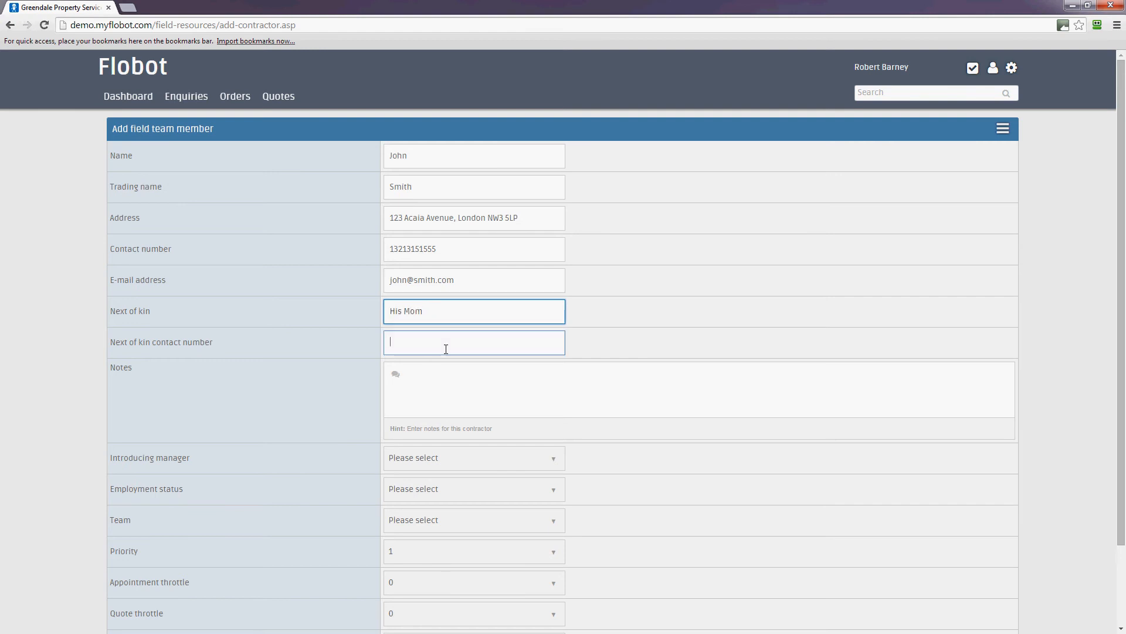
pyautogui.click(442, 346)
pyautogui.write('65456446')
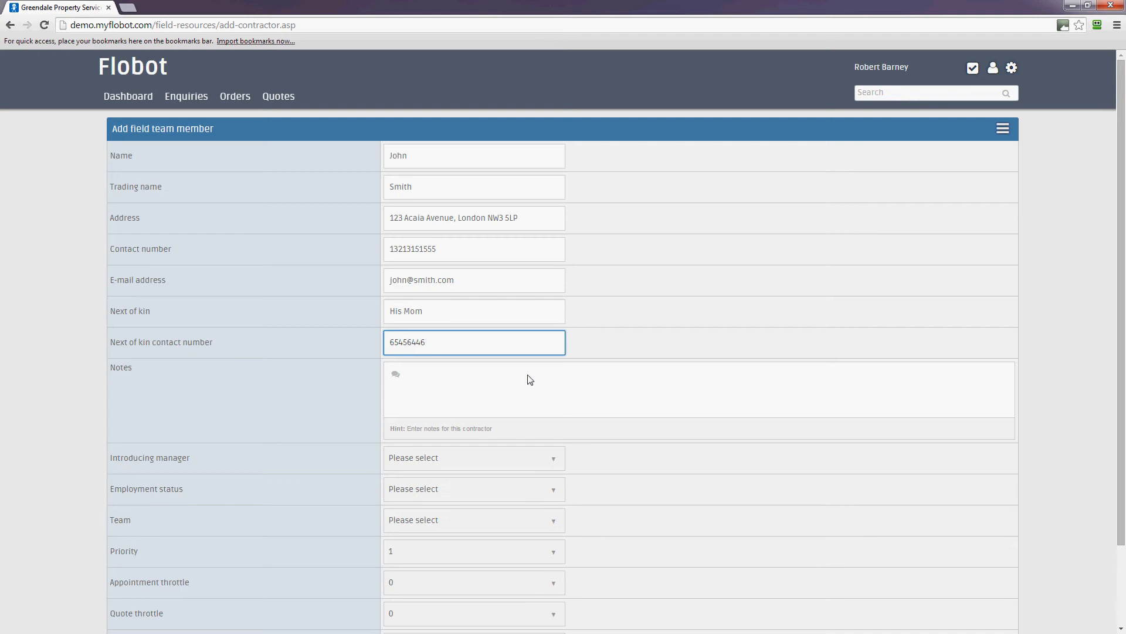
pyautogui.click(529, 375)
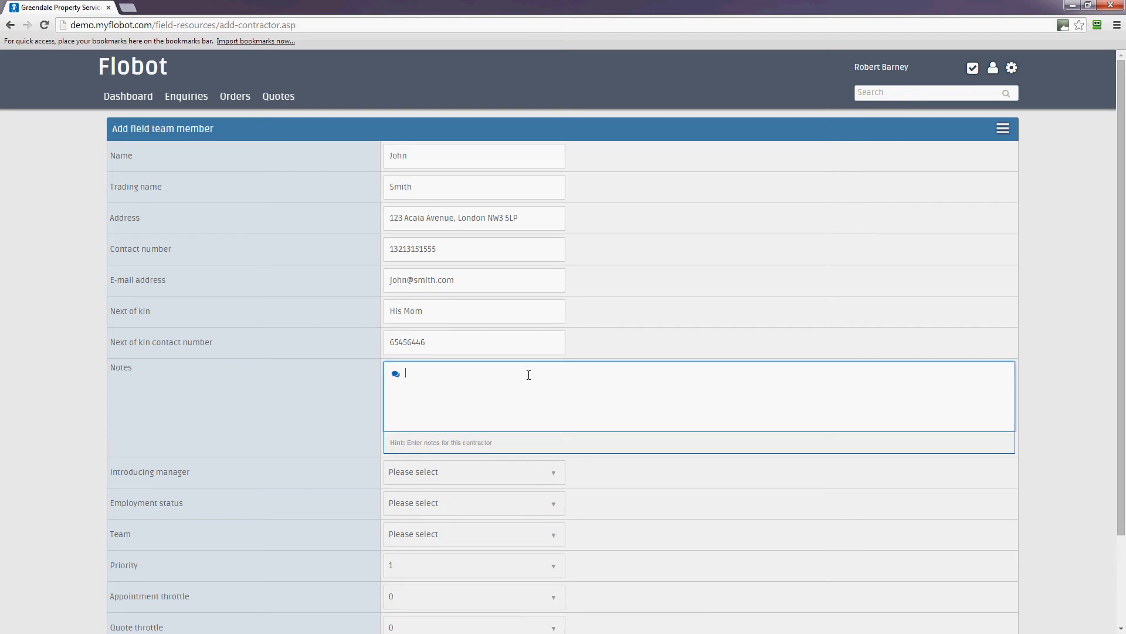
pyautogui.write('He is a very good engineer. But a')
pyautogui.write('ometimes he over')
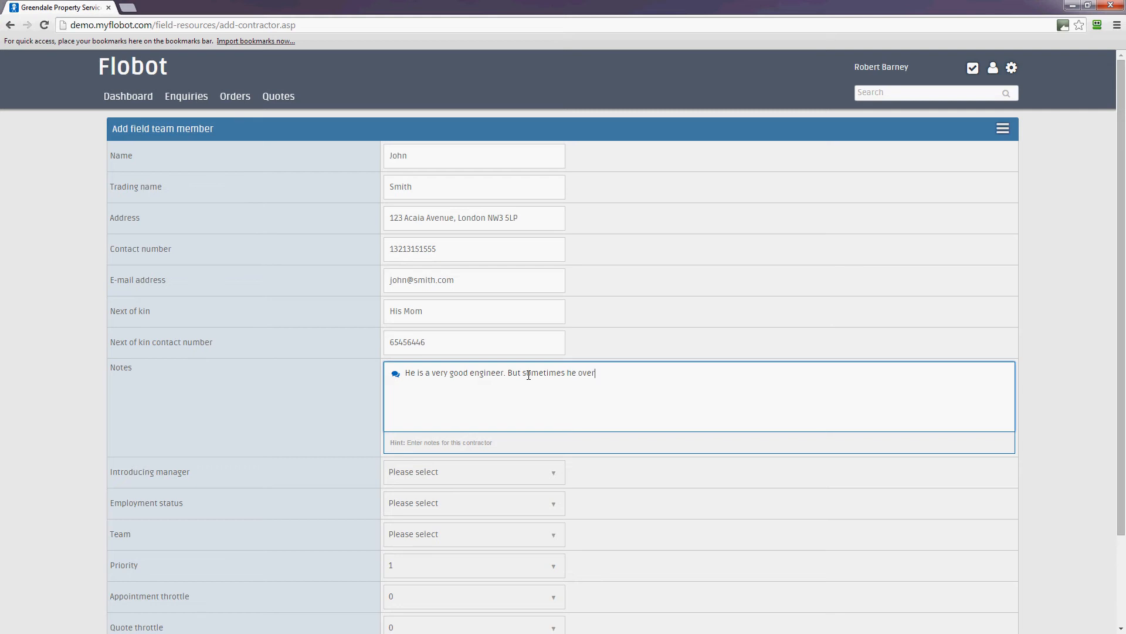
pyautogui.write('sleeps.')
pyautogui.scroll(-2, 529, 374)
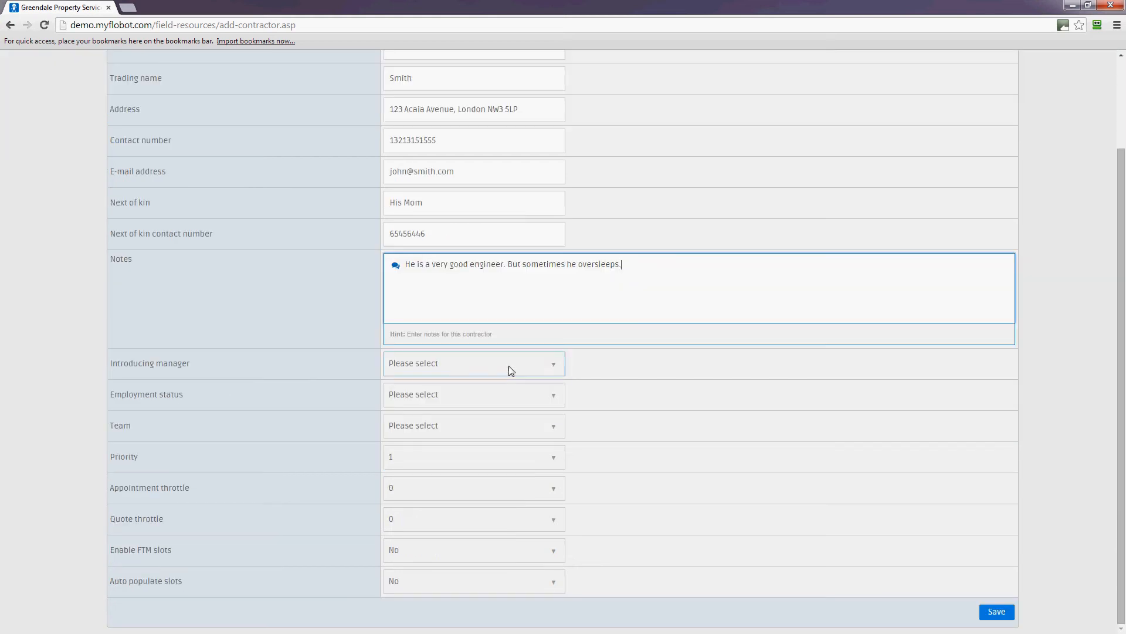
pyautogui.click(510, 369)
pyautogui.click(469, 390)
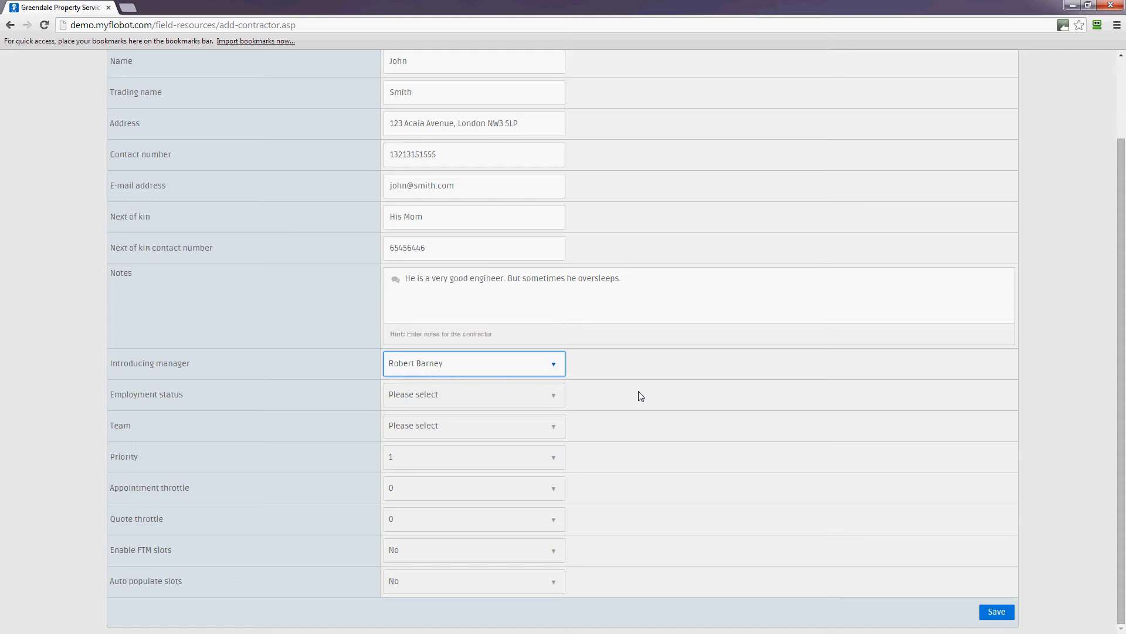
pyautogui.click(554, 396)
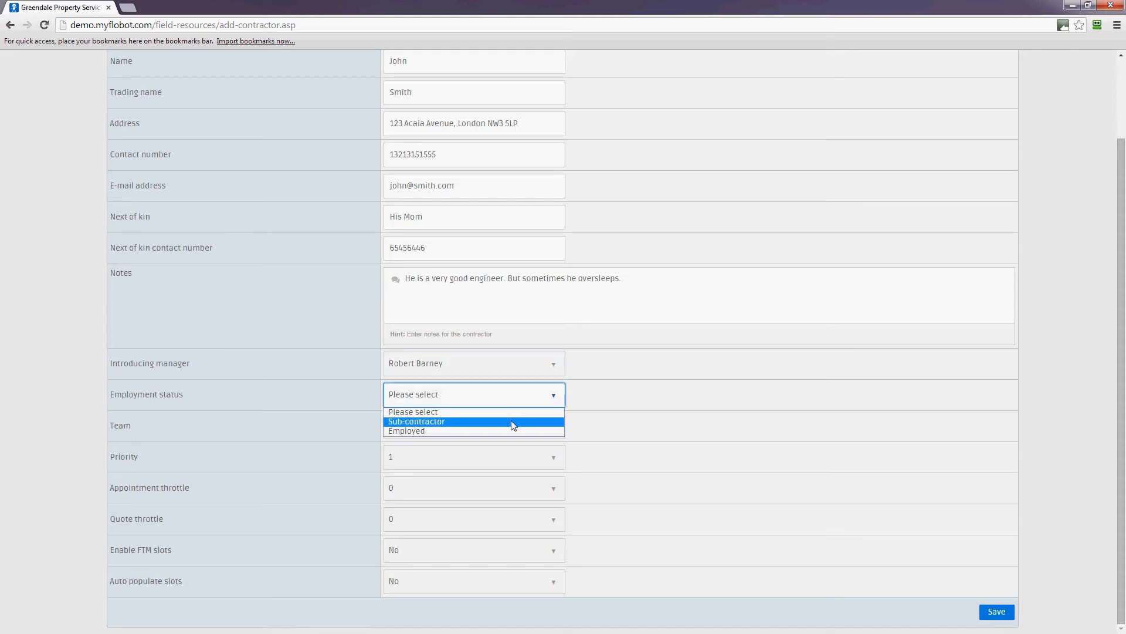
pyautogui.click(679, 389)
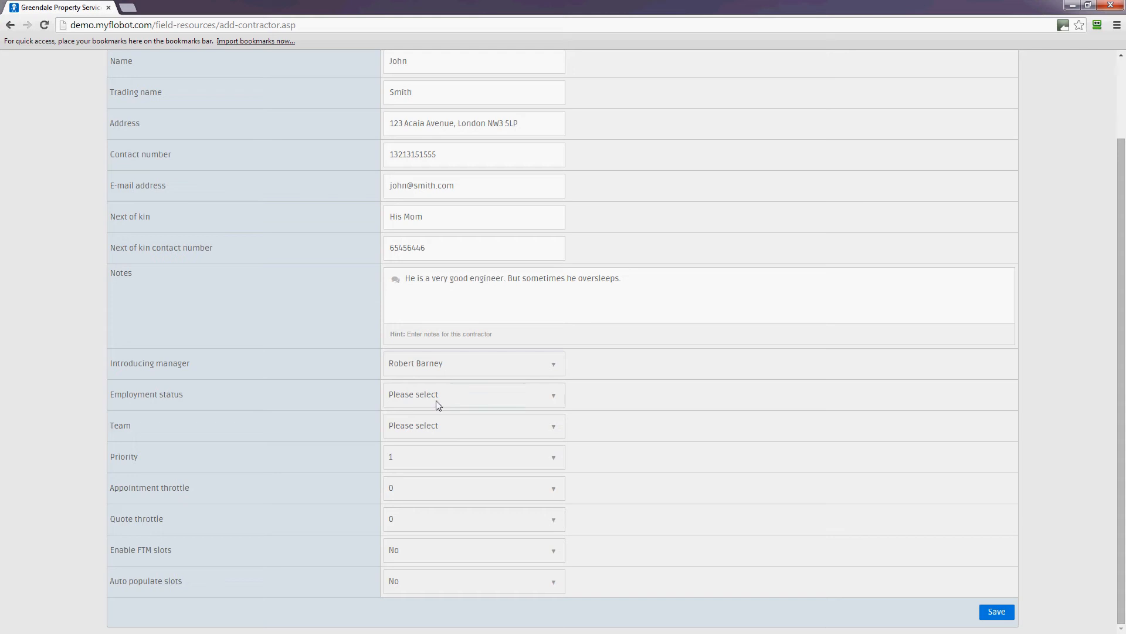
pyautogui.click(510, 396)
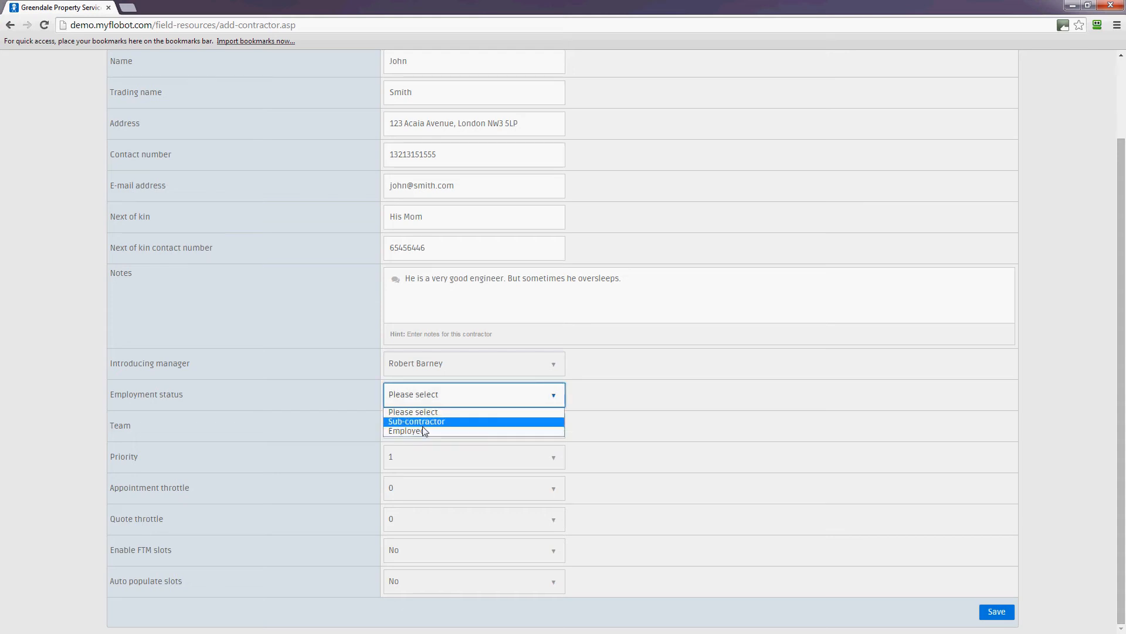
pyautogui.click(466, 421)
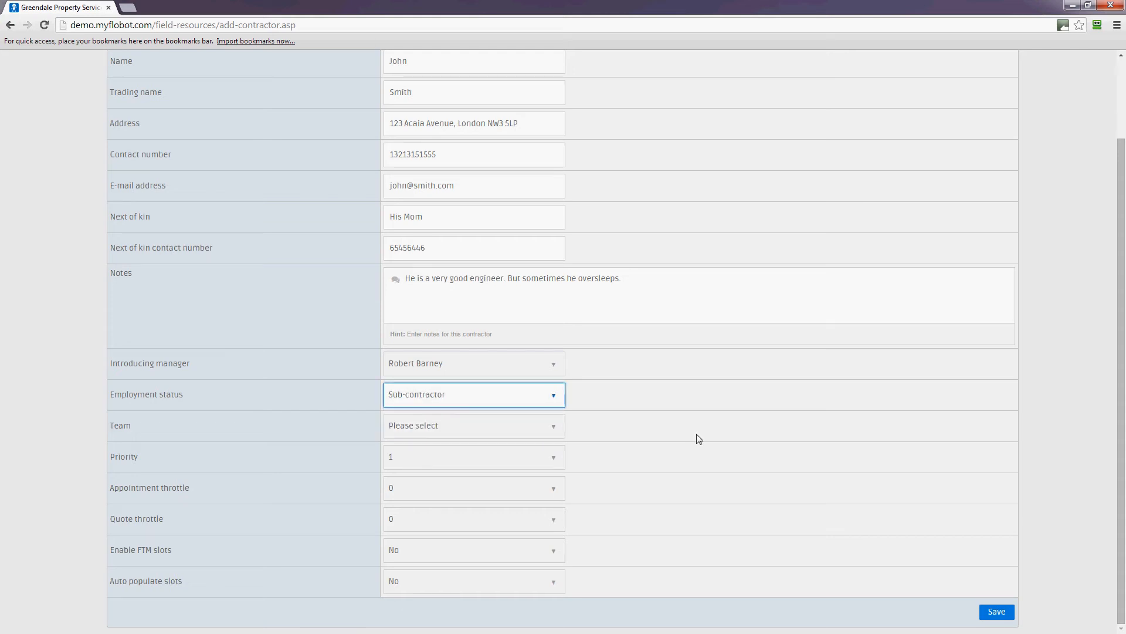
pyautogui.click(513, 432)
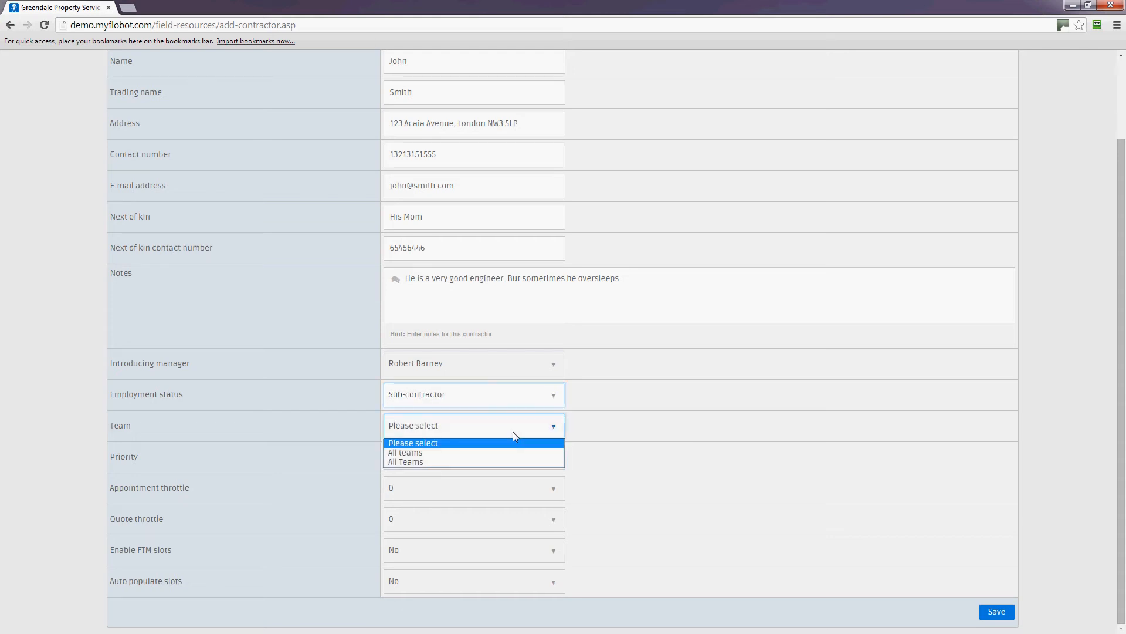
pyautogui.click(406, 463)
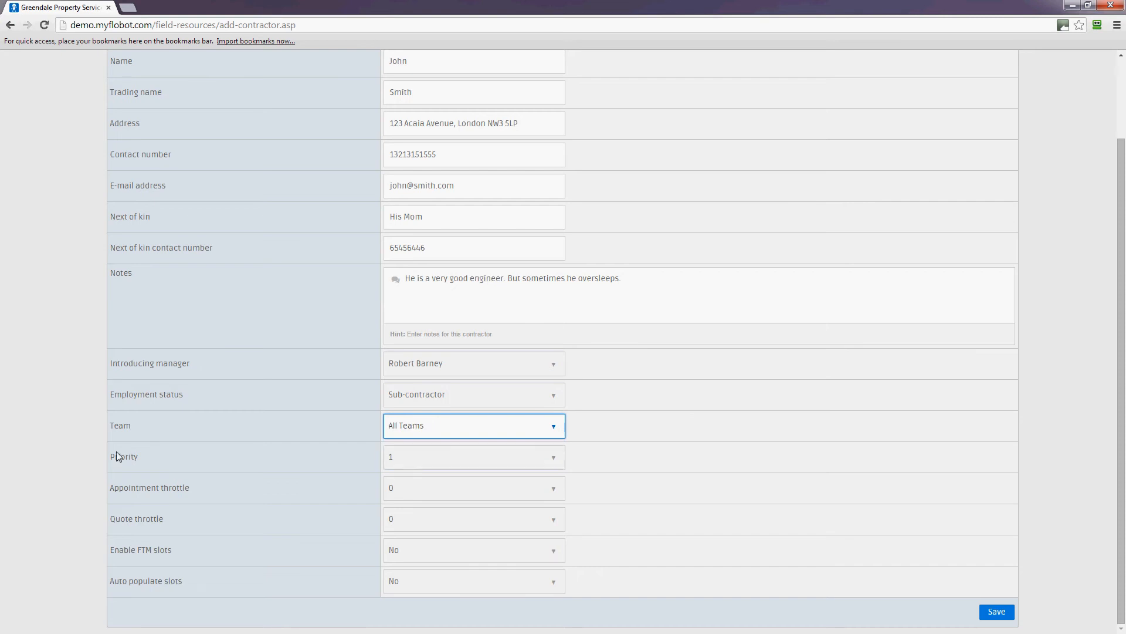
pyautogui.click(555, 458)
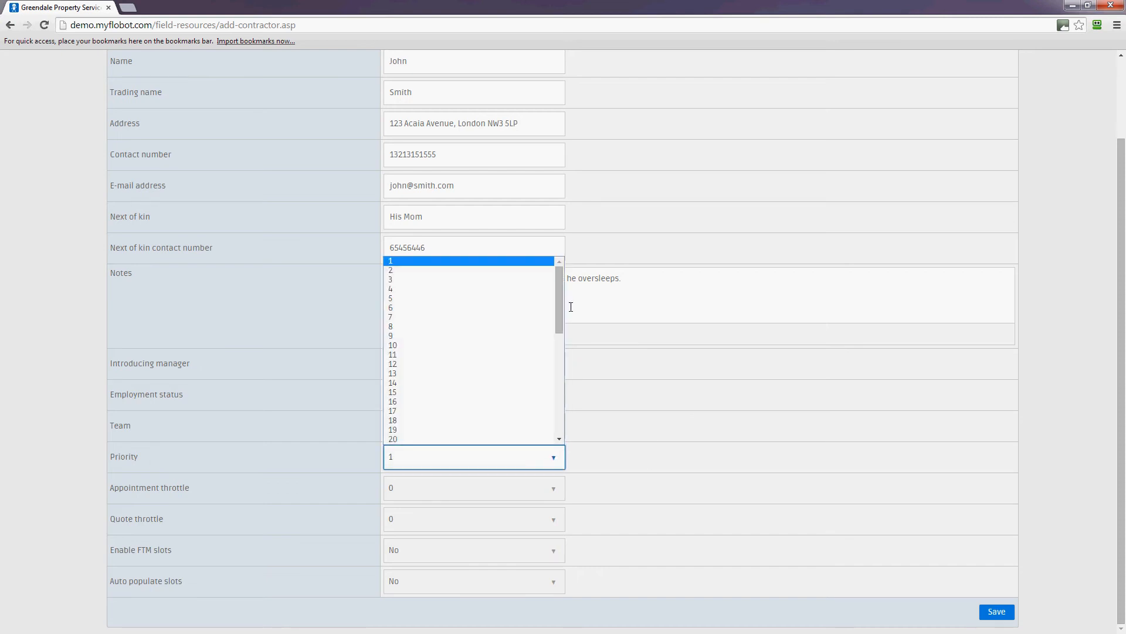
pyautogui.scroll(-8, 564, 365)
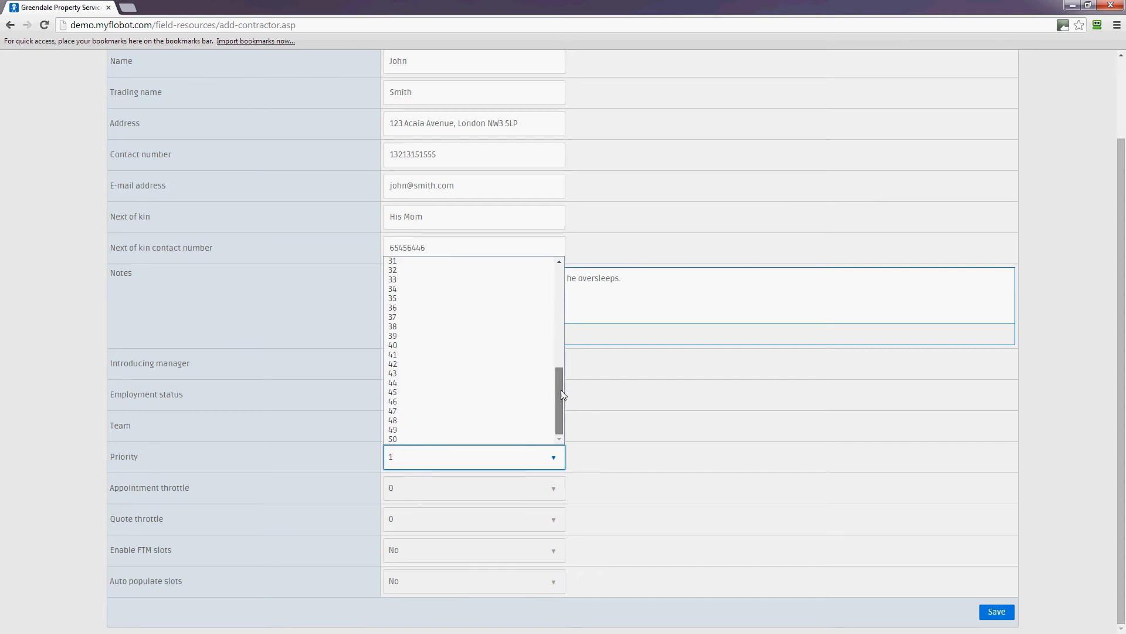
pyautogui.moveTo(560, 390); pyautogui.dragTo(560, 268)
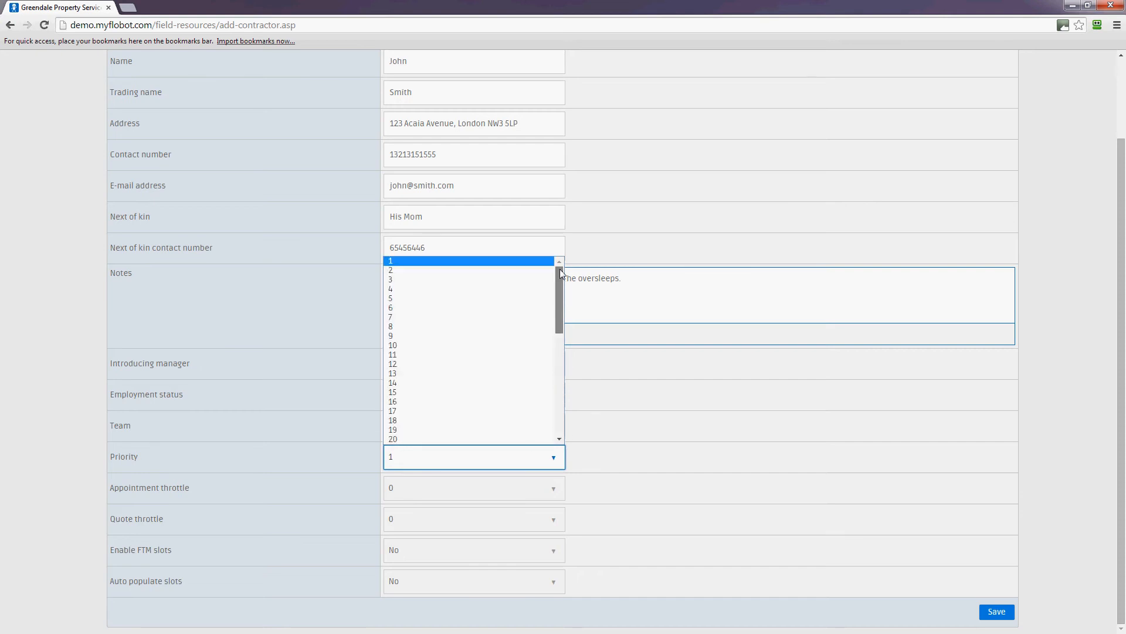
pyautogui.click(667, 423)
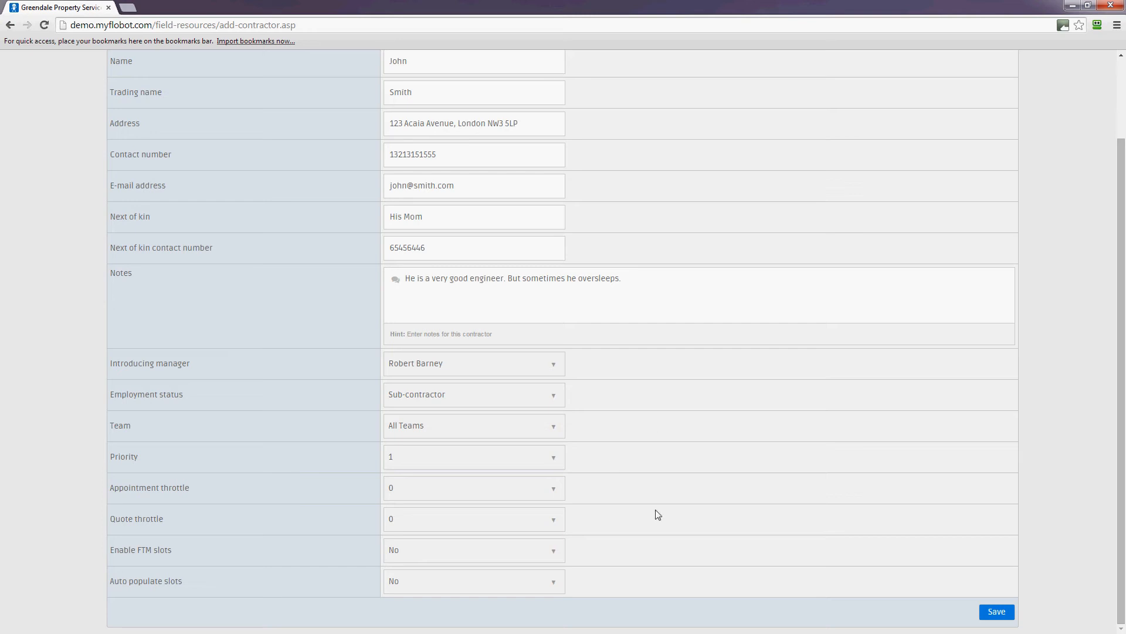
pyautogui.click(439, 456)
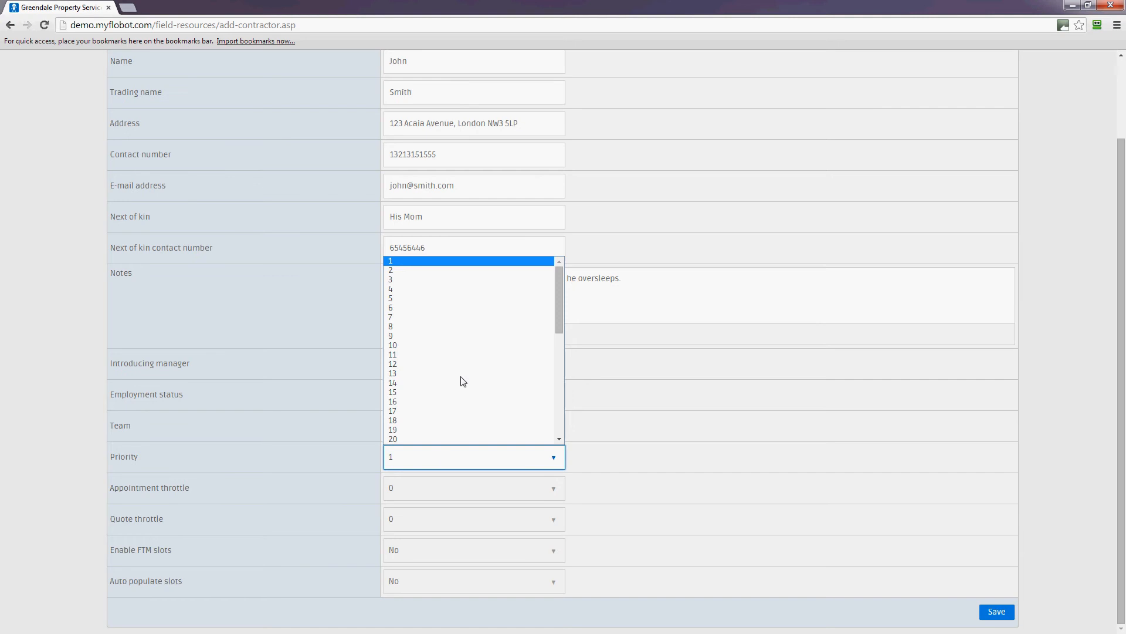
pyautogui.moveTo(558, 326); pyautogui.dragTo(561, 440)
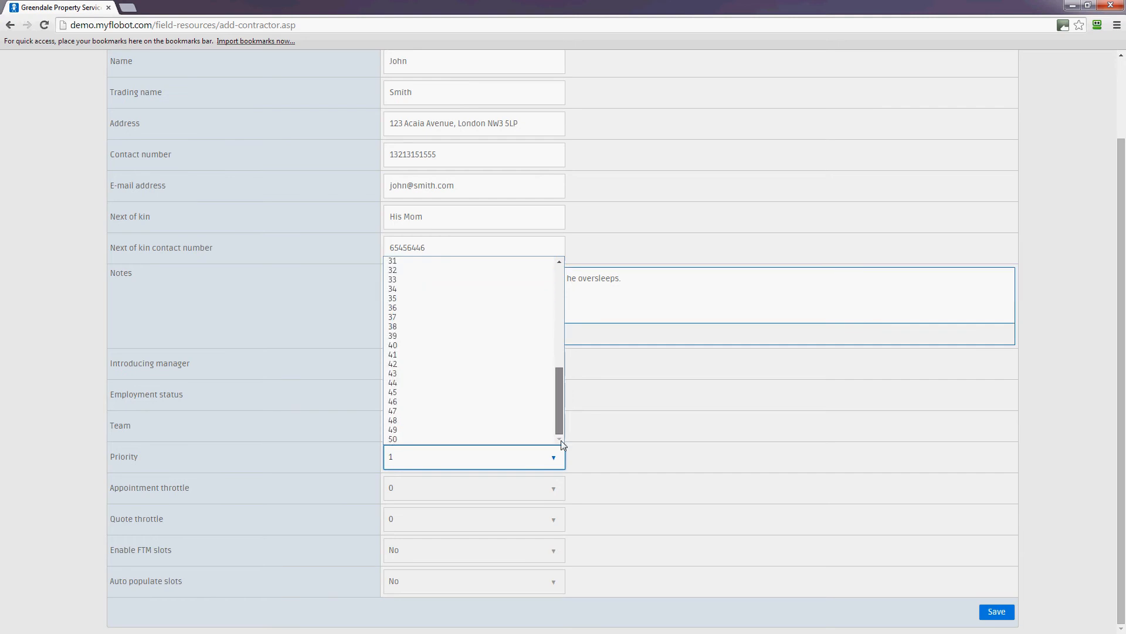
pyautogui.scroll(5, 551, 281)
pyautogui.click(735, 446)
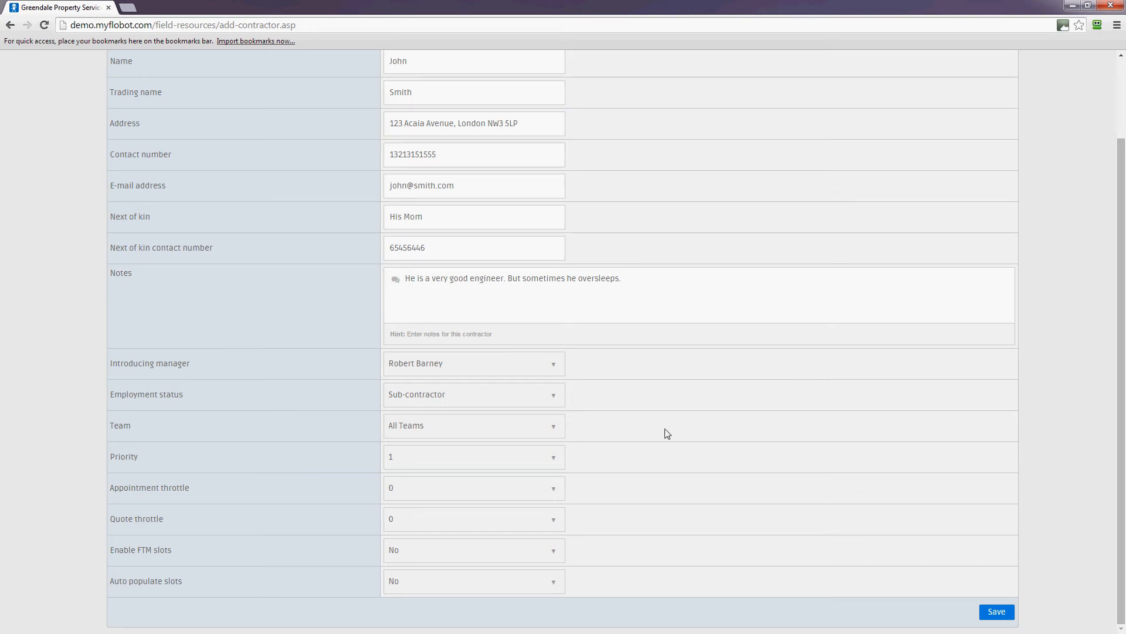
# Step: Set the Appointment throttle to 50
pyautogui.click(532, 496)
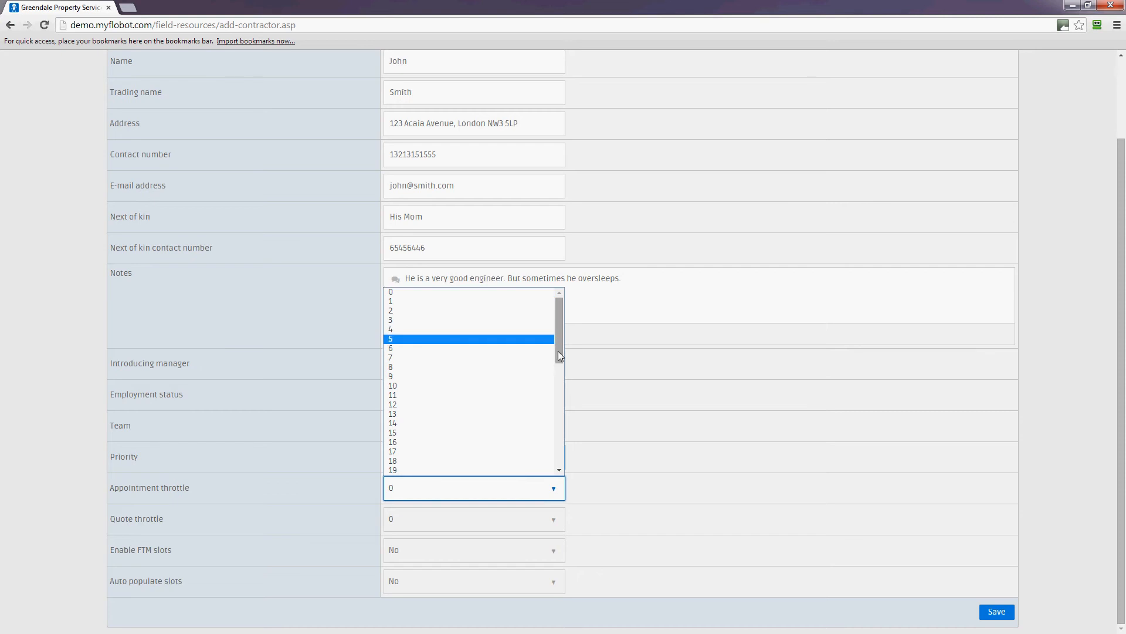
pyautogui.moveTo(558, 352); pyautogui.dragTo(388, 476)
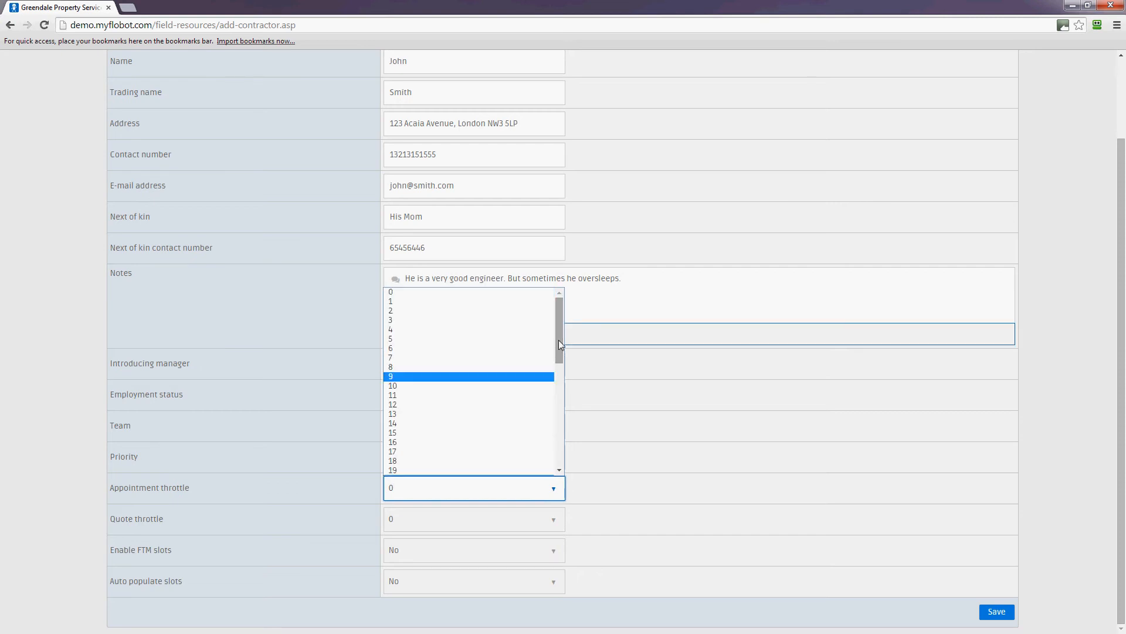
pyautogui.moveTo(559, 340); pyautogui.dragTo(560, 475)
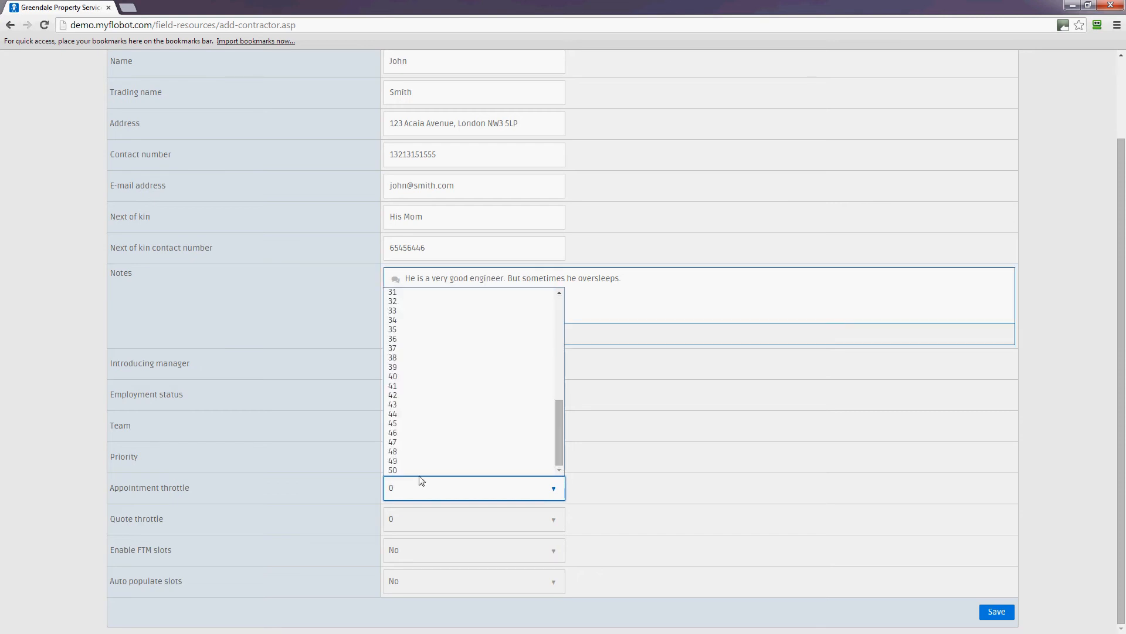
pyautogui.click(391, 471)
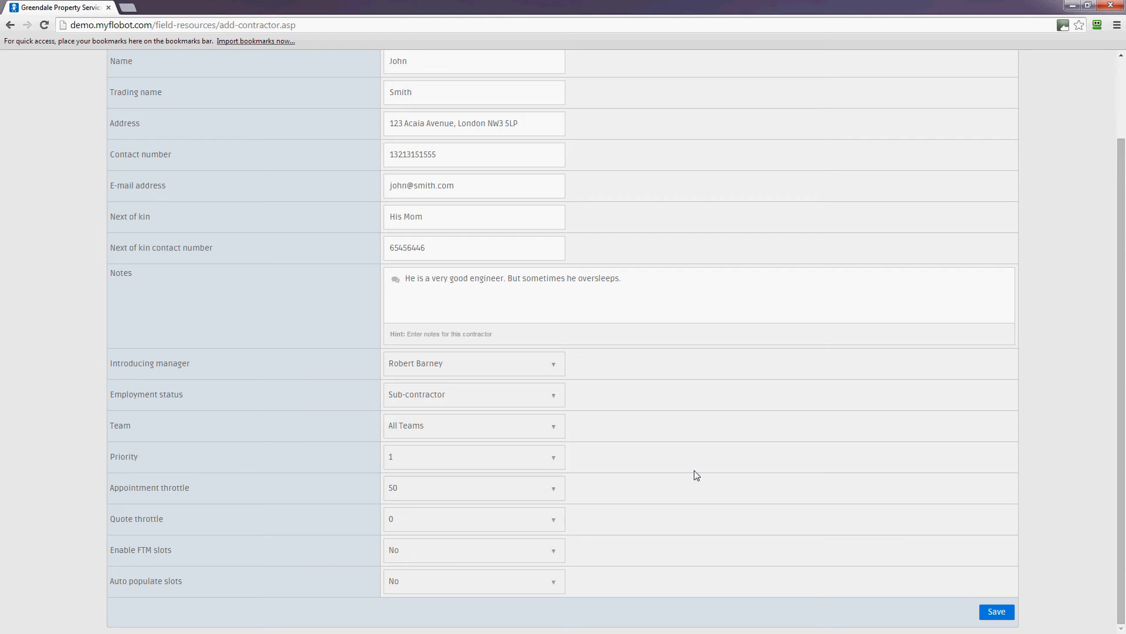
# Step: Set the Quote throttle to 50
pyautogui.click(555, 520)
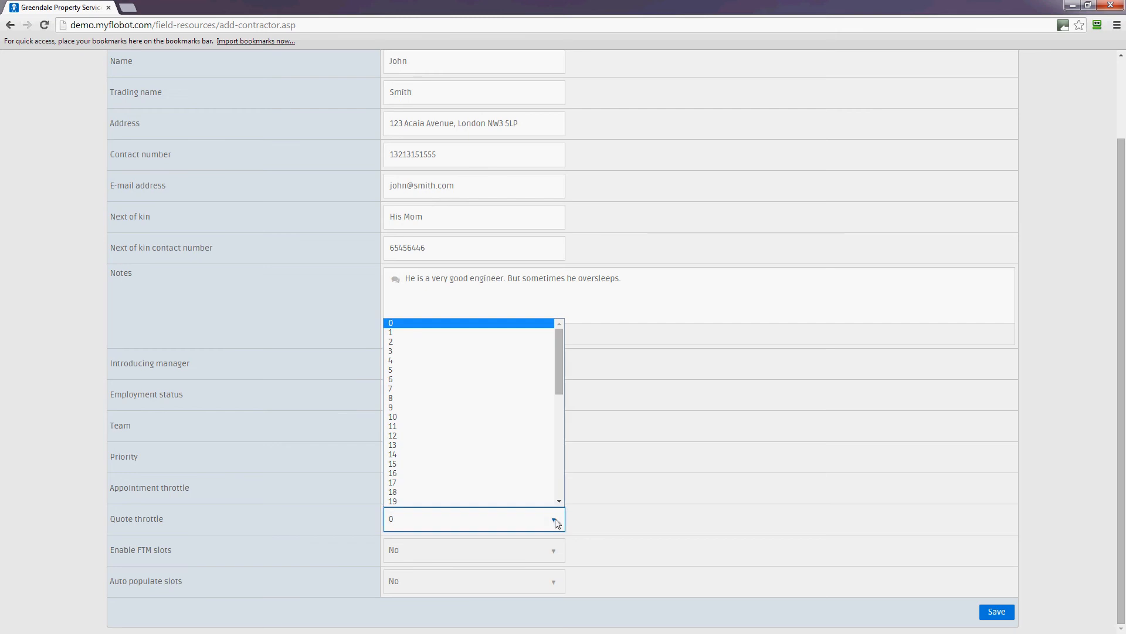
pyautogui.moveTo(558, 371); pyautogui.dragTo(561, 500)
pyautogui.click(415, 501)
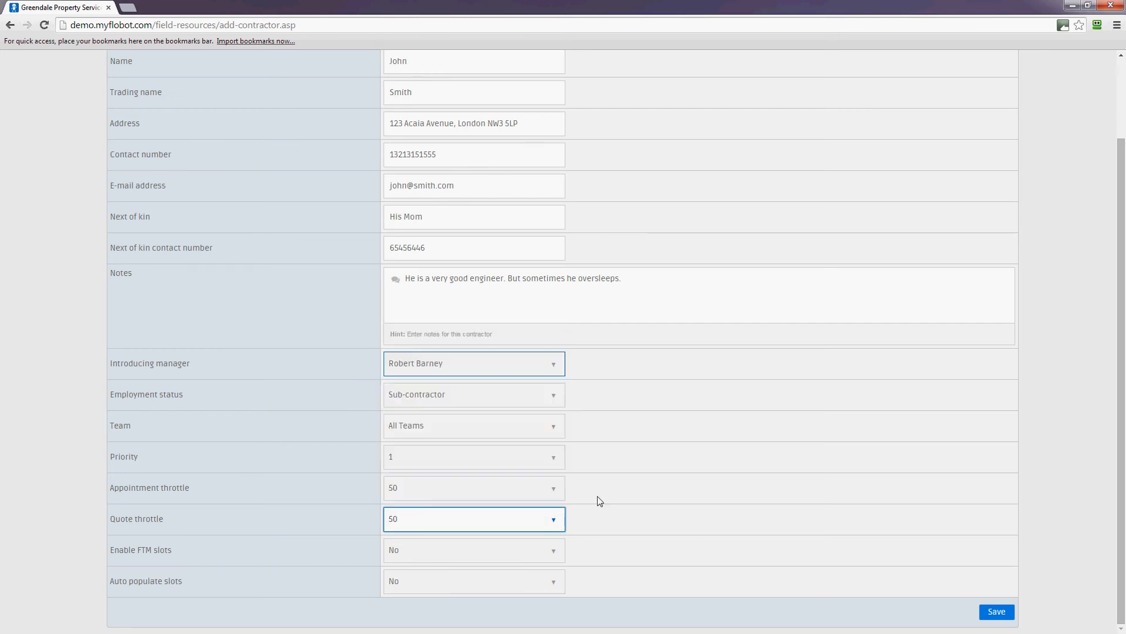
pyautogui.scroll(2, 779, 503)
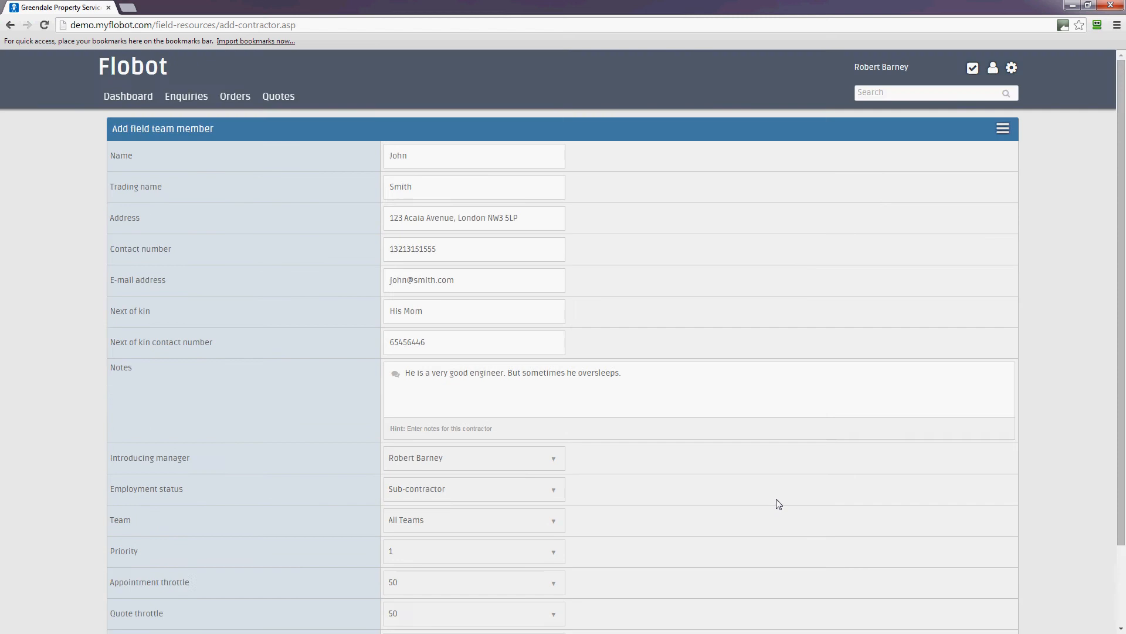
pyautogui.scroll(-2, 780, 503)
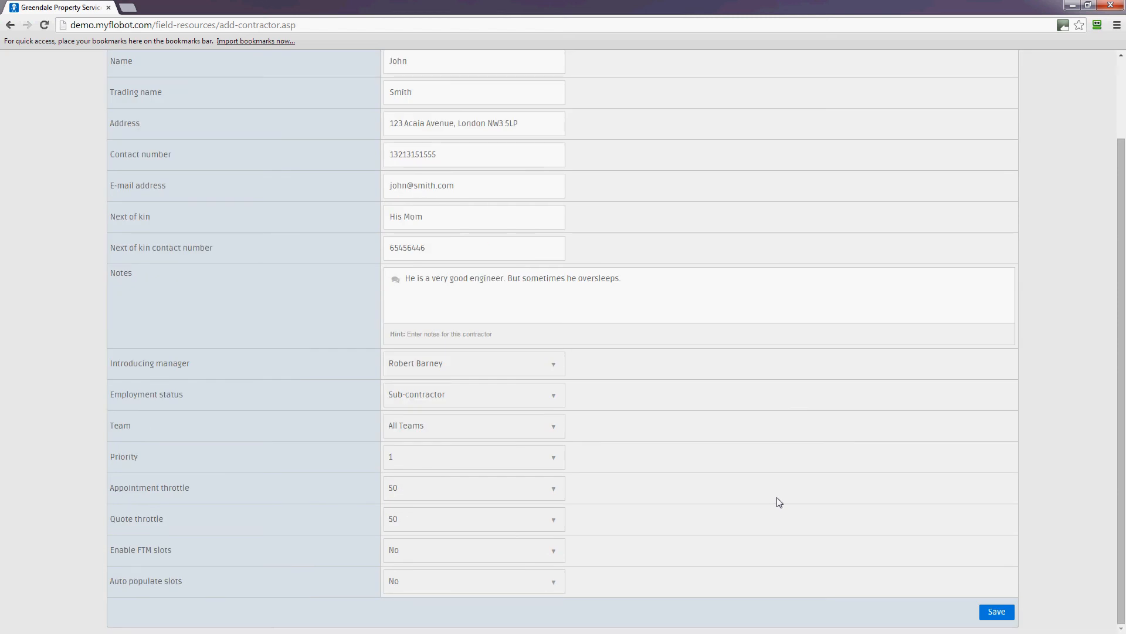
pyautogui.scroll(2, 779, 502)
pyautogui.scroll(-2, 780, 503)
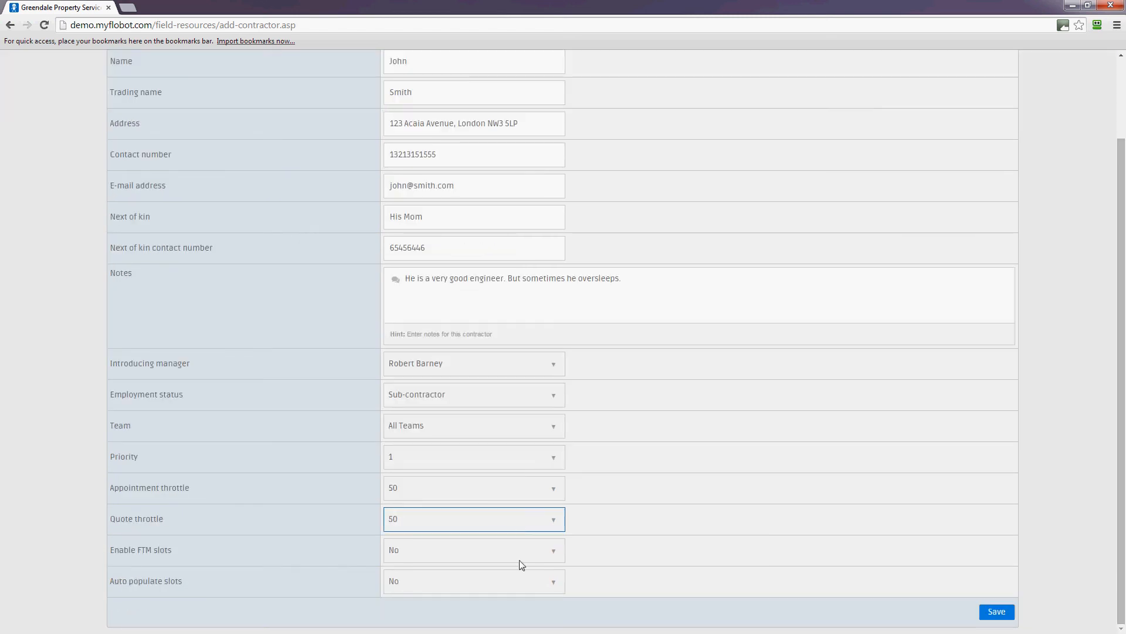
# Step: Set Enable FTM slots to Yes
pyautogui.click(540, 557)
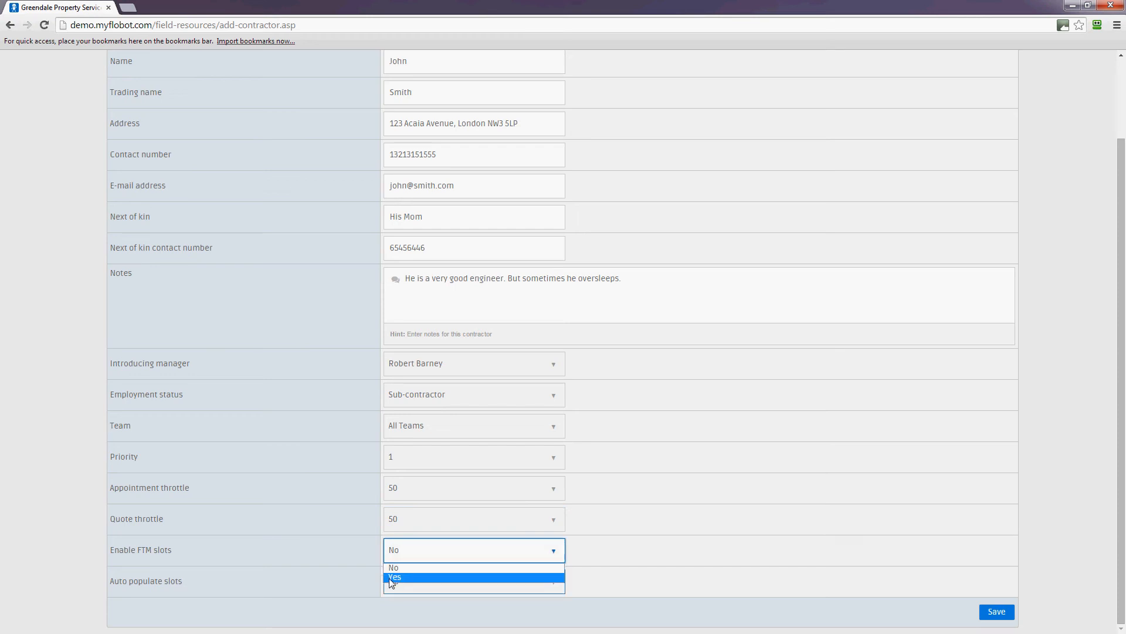
pyautogui.click(508, 574)
pyautogui.click(714, 570)
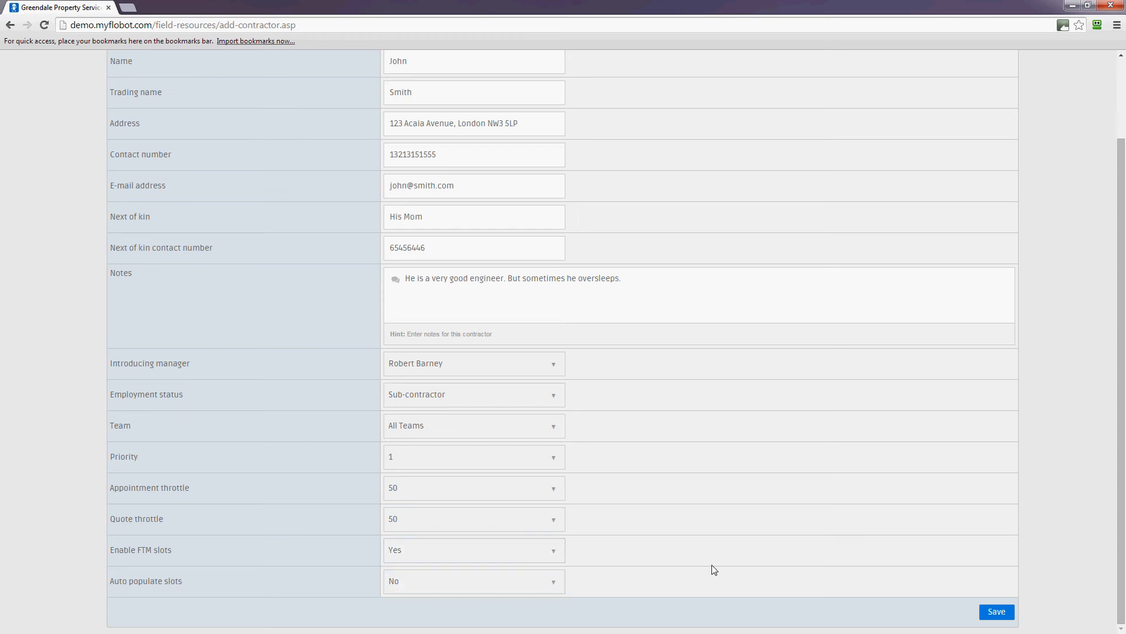
pyautogui.scroll(2, 714, 570)
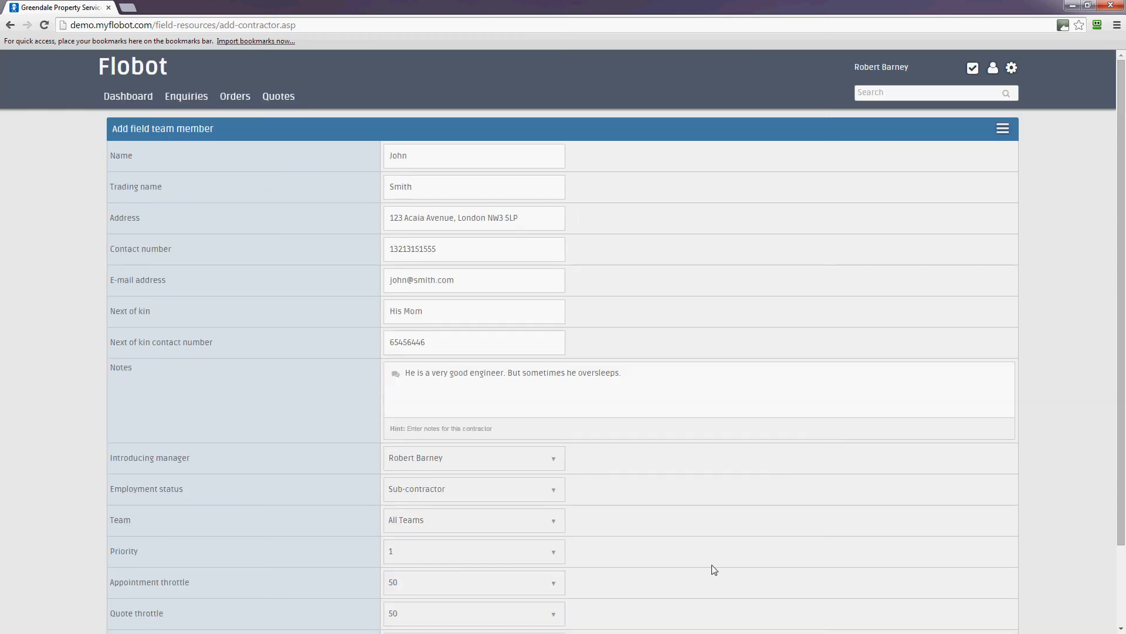
pyautogui.scroll(-2, 714, 569)
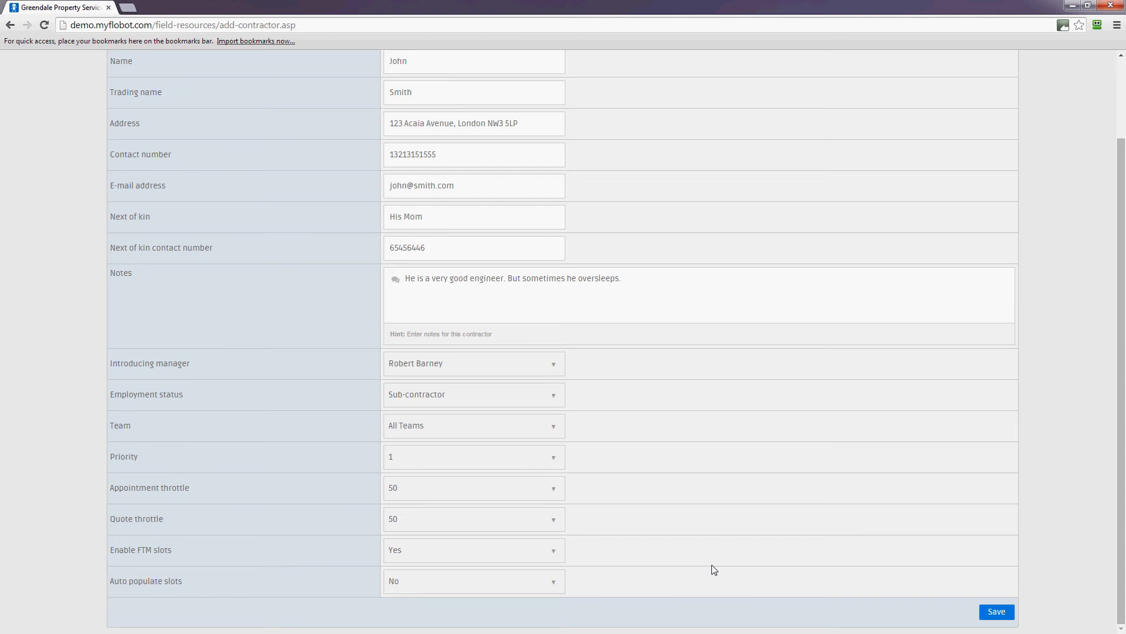
pyautogui.scroll(2, 714, 569)
pyautogui.scroll(-2, 712, 568)
# Step: Set Auto populate slots to Yes
pyautogui.click(426, 405)
pyautogui.click(698, 539)
pyautogui.click(441, 561)
pyautogui.click(630, 563)
pyautogui.click(546, 586)
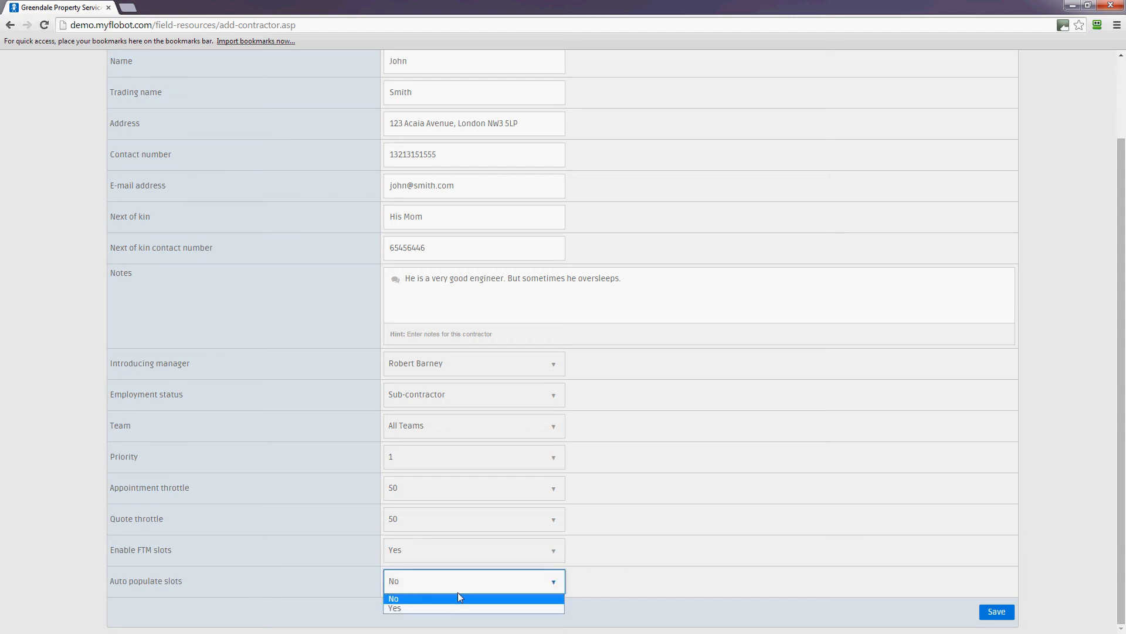
pyautogui.click(399, 608)
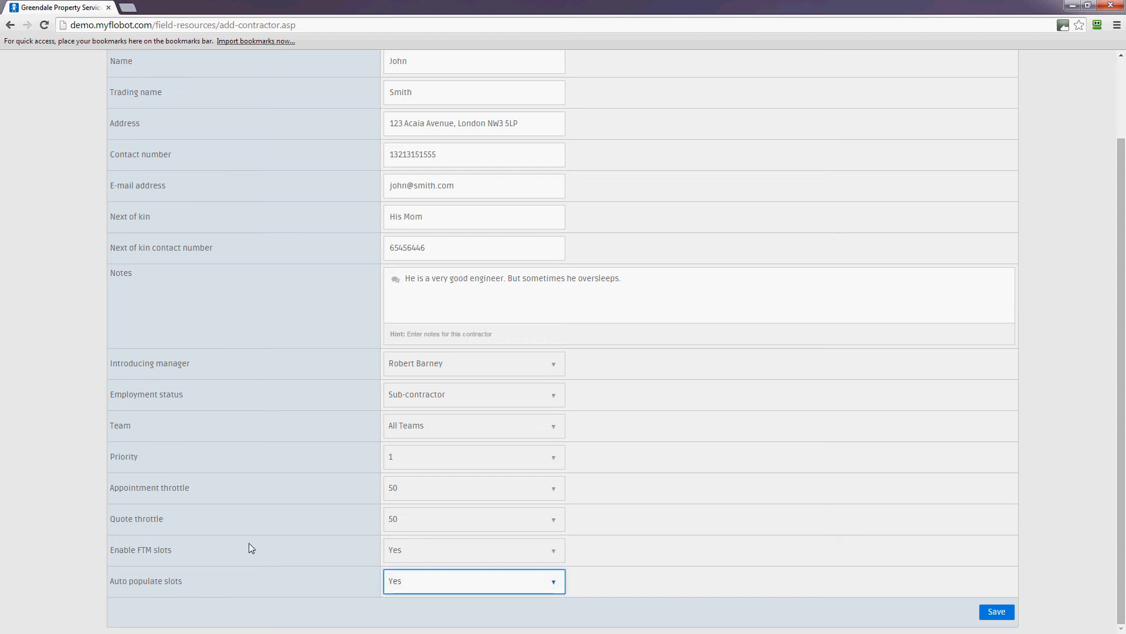
pyautogui.click(175, 593)
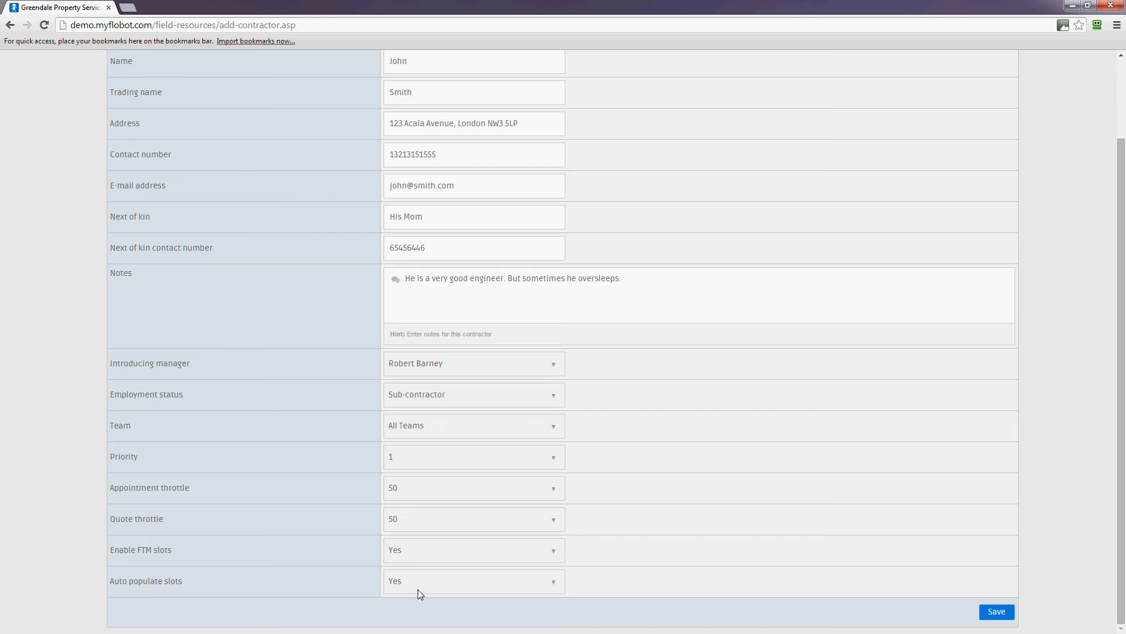
# Step: Save the new field team member and check its ID and 50 / 50 free slots in Field resources
pyautogui.click(1002, 613)
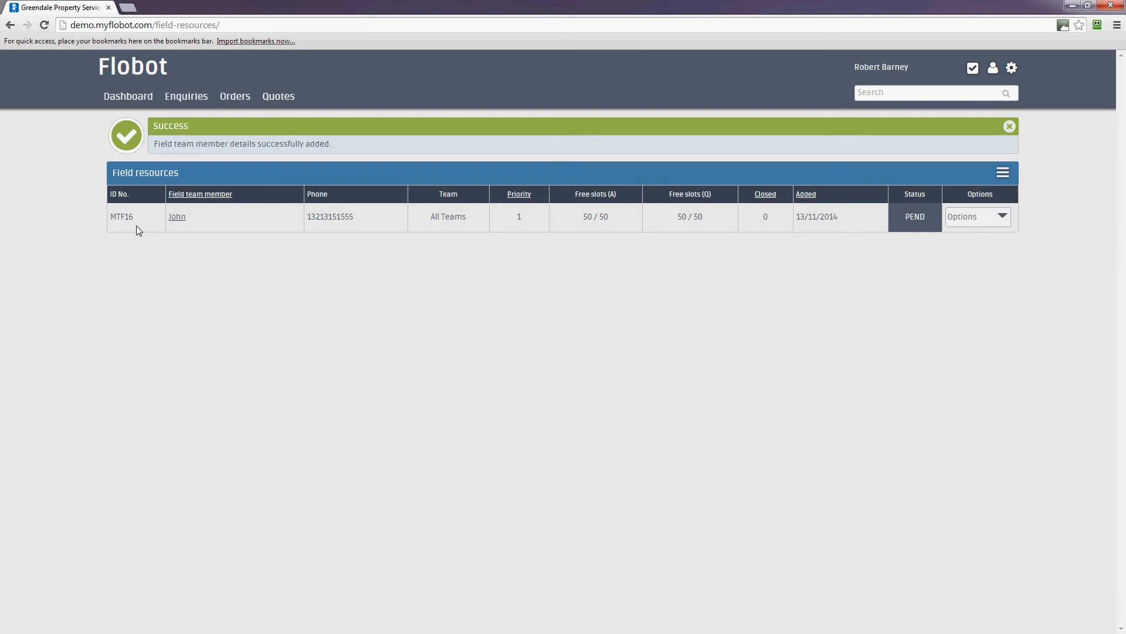
pyautogui.moveTo(137, 218); pyautogui.dragTo(103, 219)
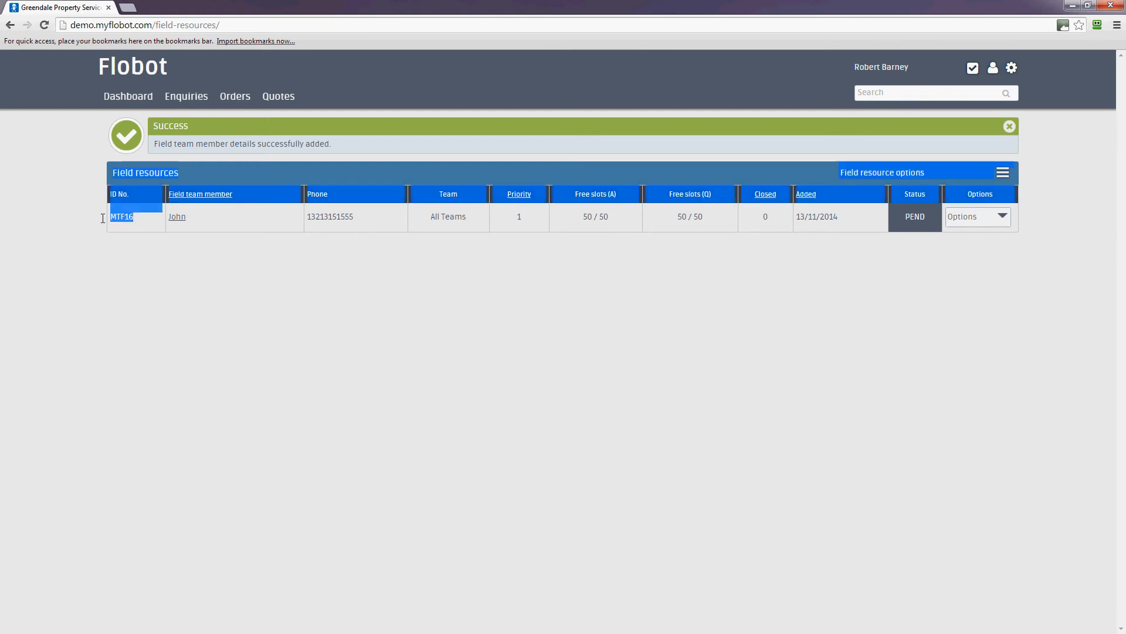
pyautogui.click(111, 252)
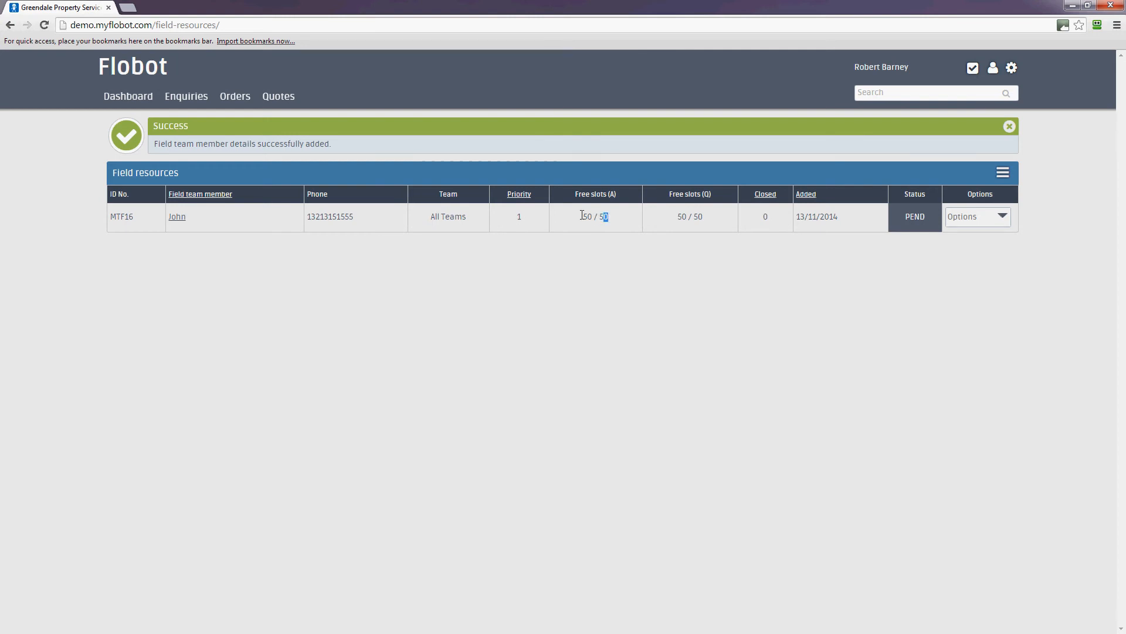
pyautogui.tripleClick(605, 216)
pyautogui.tripleClick(708, 217)
# Step: Open the new member's record for editing from its row's Options menu
pyautogui.click(987, 221)
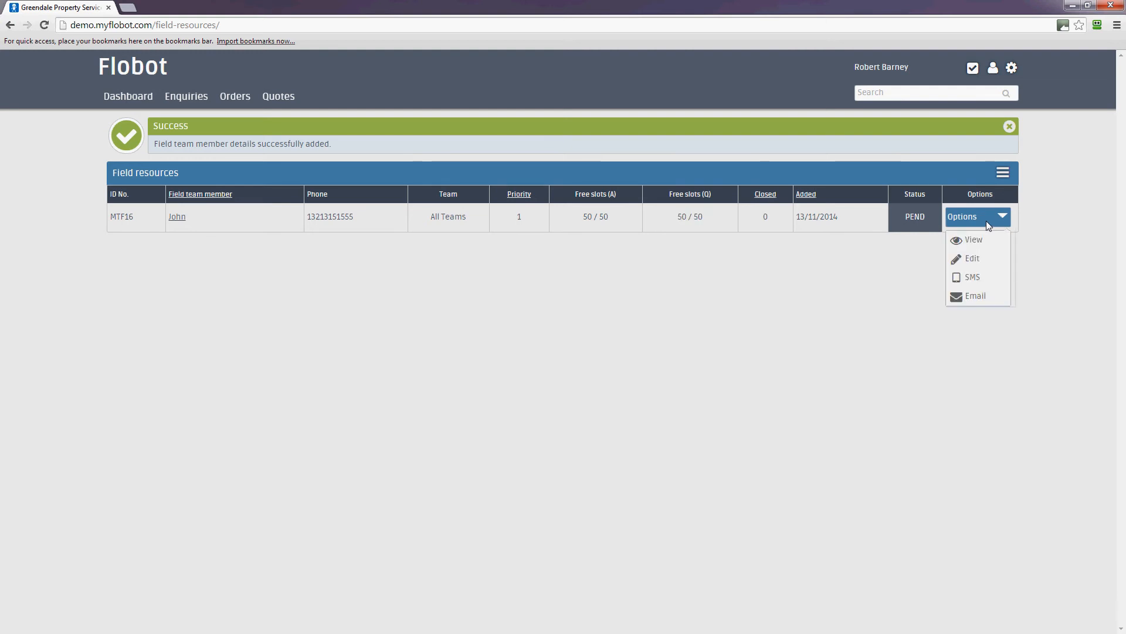
pyautogui.click(863, 272)
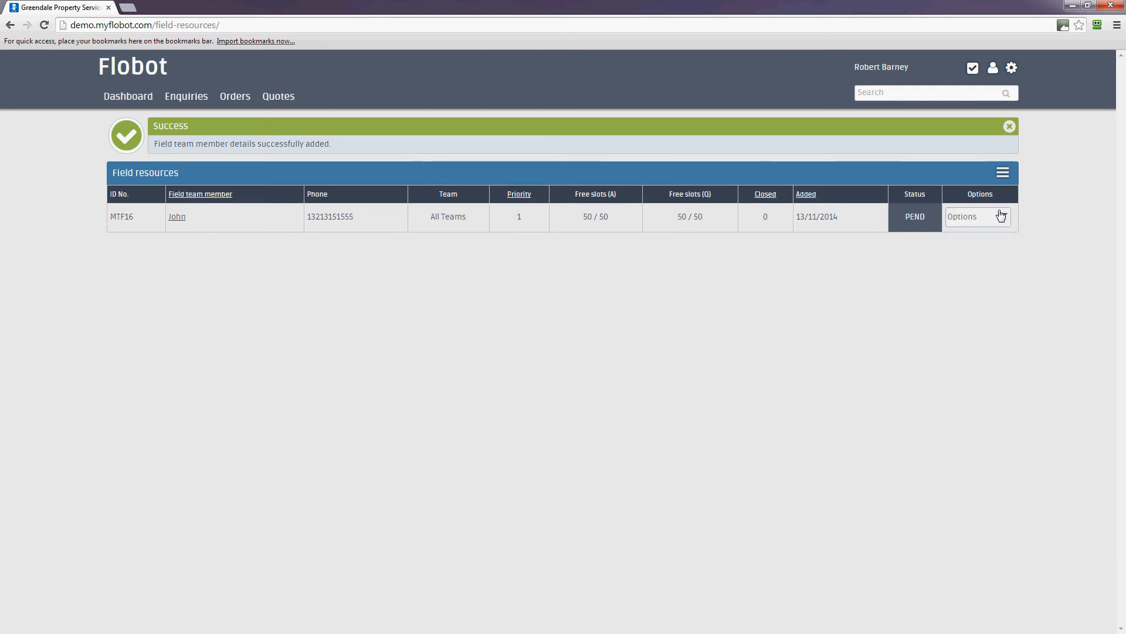
pyautogui.click(999, 221)
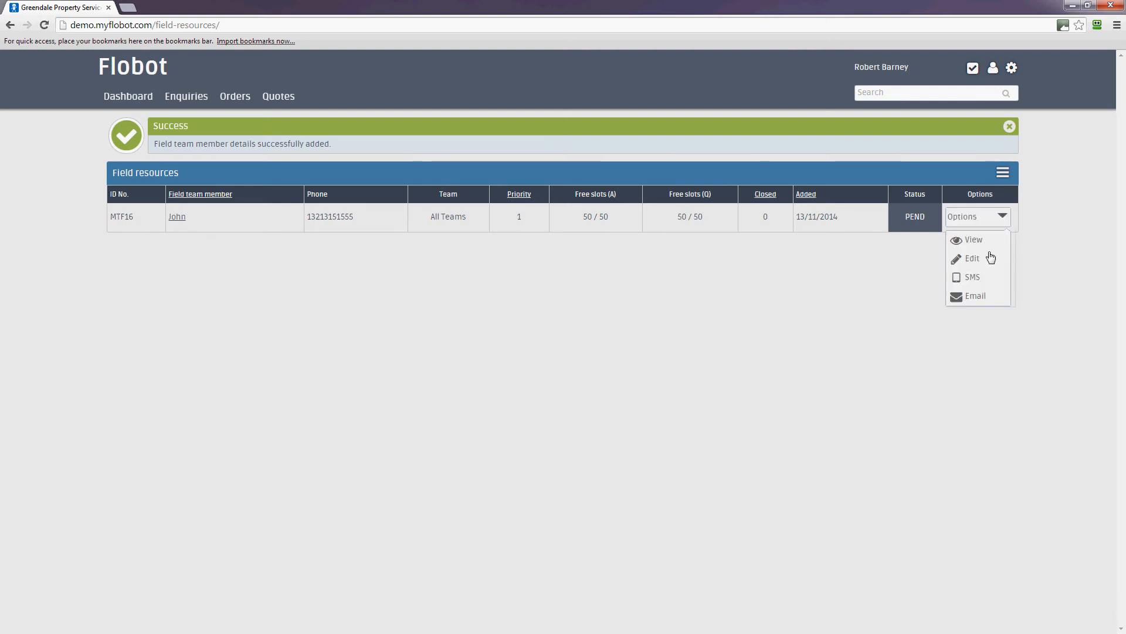
pyautogui.click(973, 262)
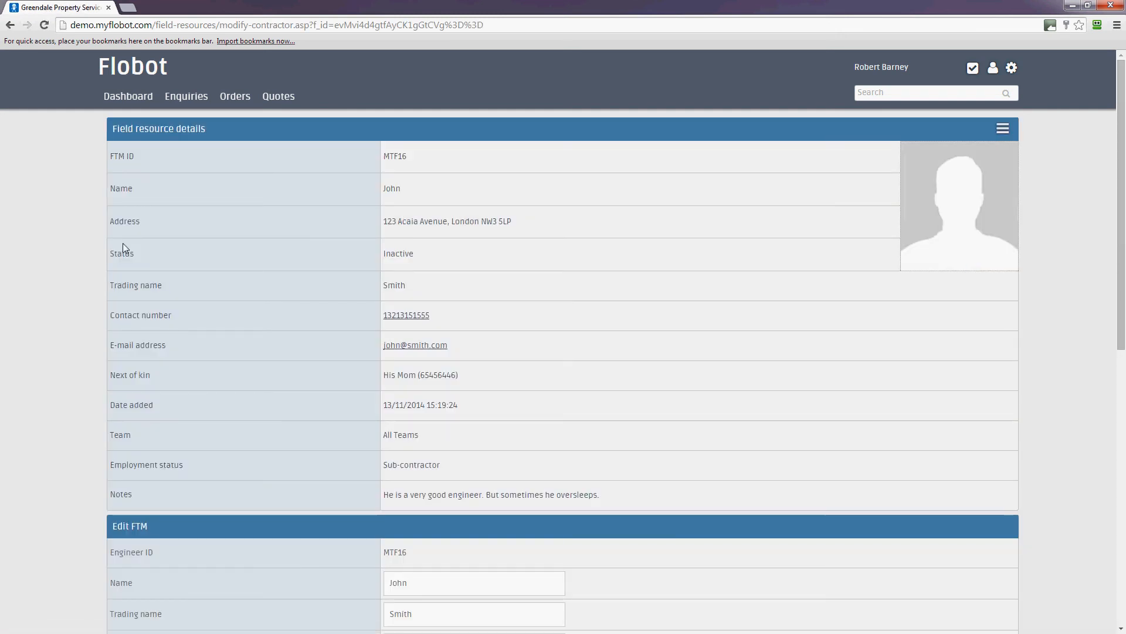
# Step: Open the Edit FTM form for this field team member
pyautogui.click(1003, 128)
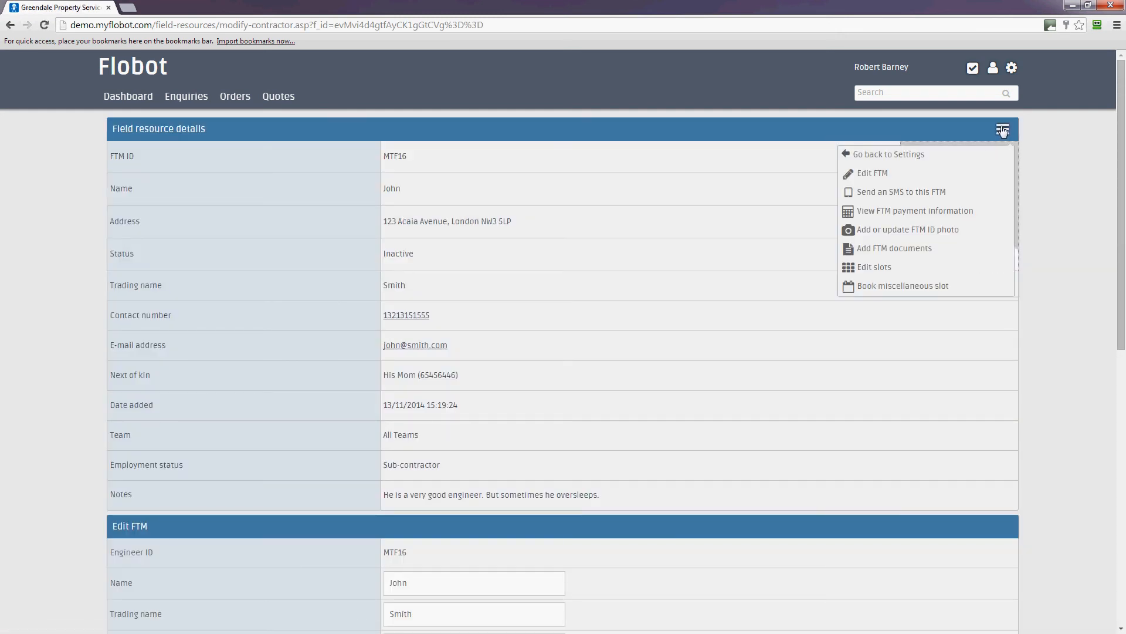
pyautogui.click(897, 176)
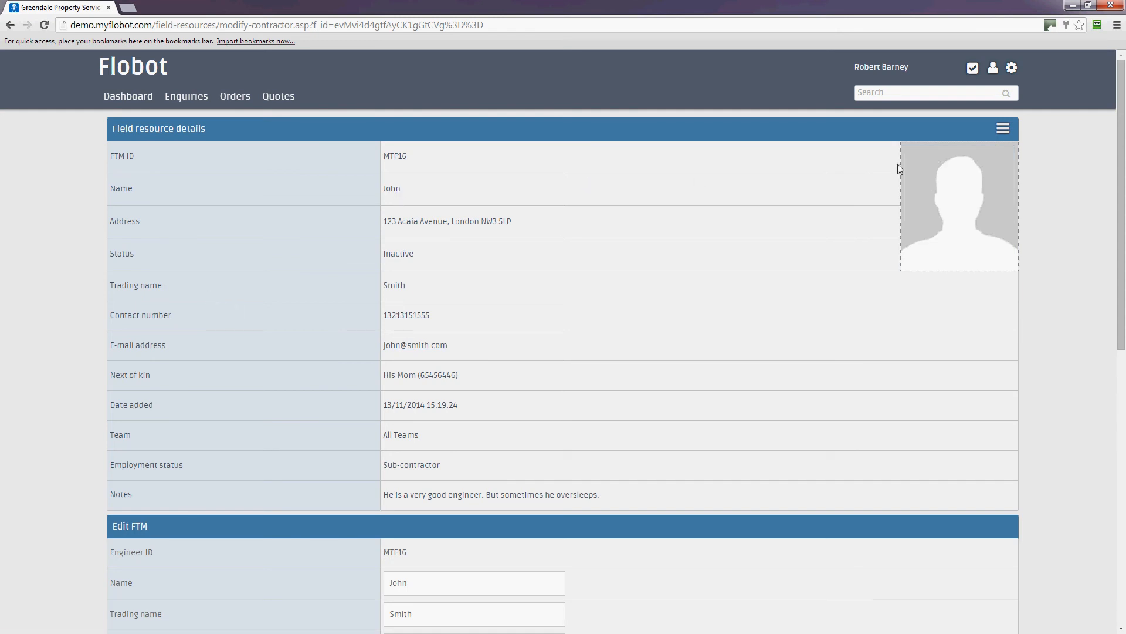
pyautogui.scroll(-4, 622, 460)
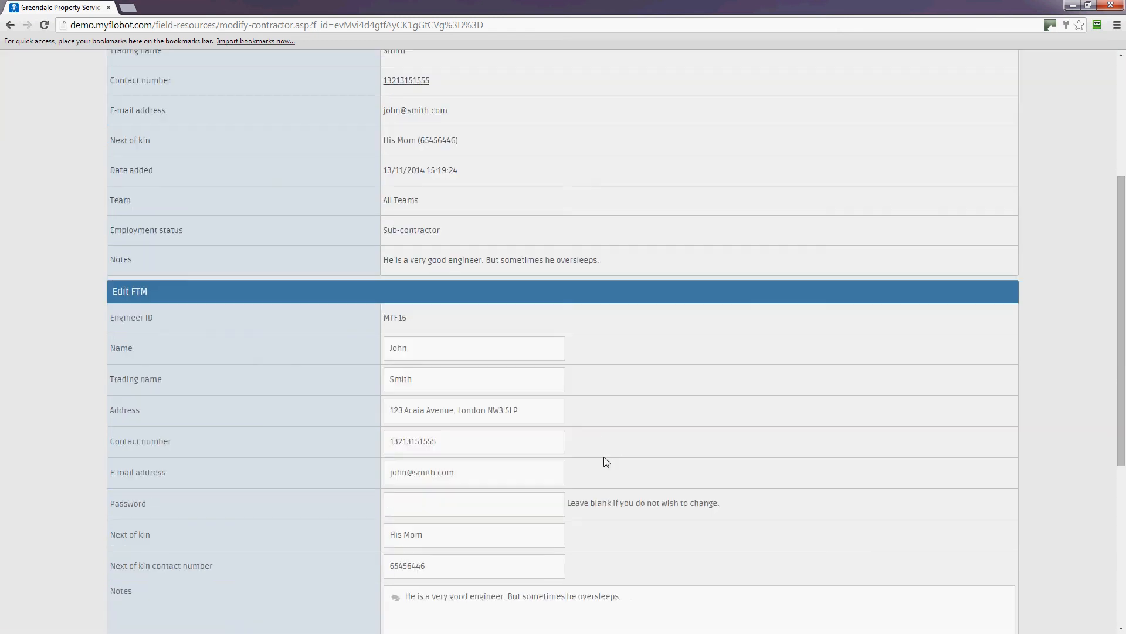
# Step: Append the surname to the member's name and '& Co.' to the trading name, then save
pyautogui.click(437, 350)
pyautogui.write('Smith')
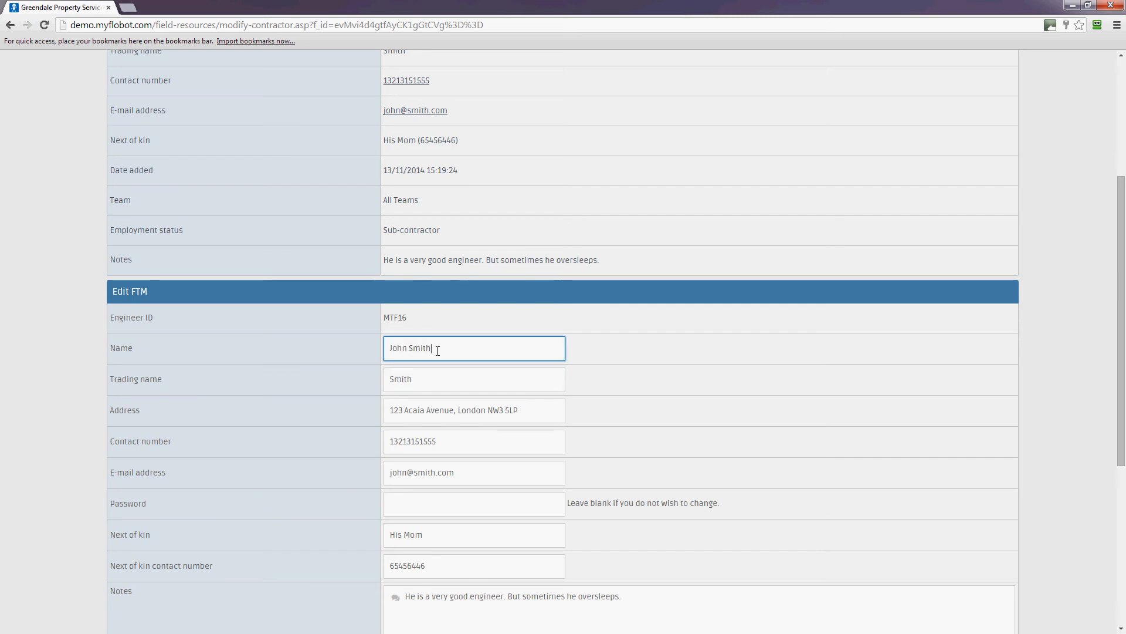
pyautogui.click(428, 385)
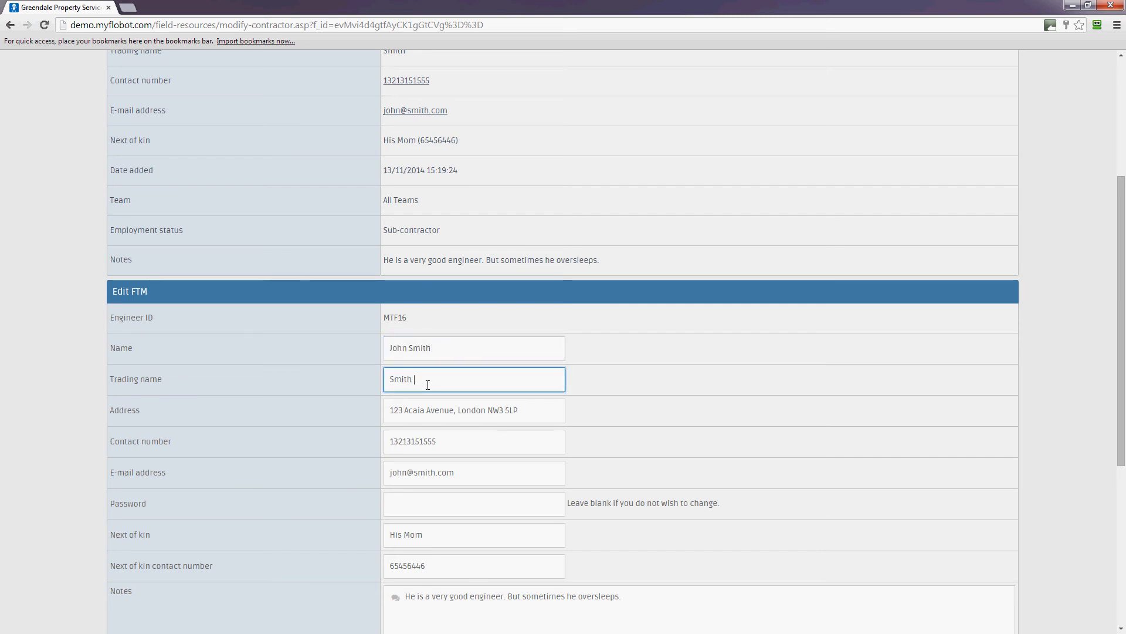
pyautogui.write('& Co.')
pyautogui.scroll(4, 709, 377)
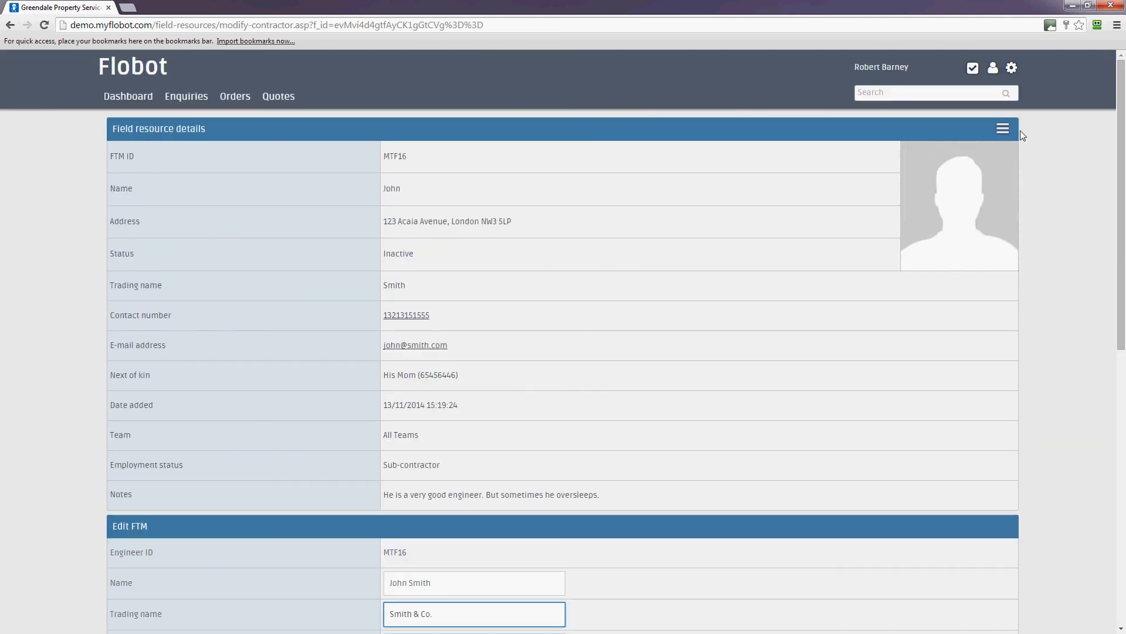
pyautogui.moveTo(1125, 299); pyautogui.dragTo(1028, 562)
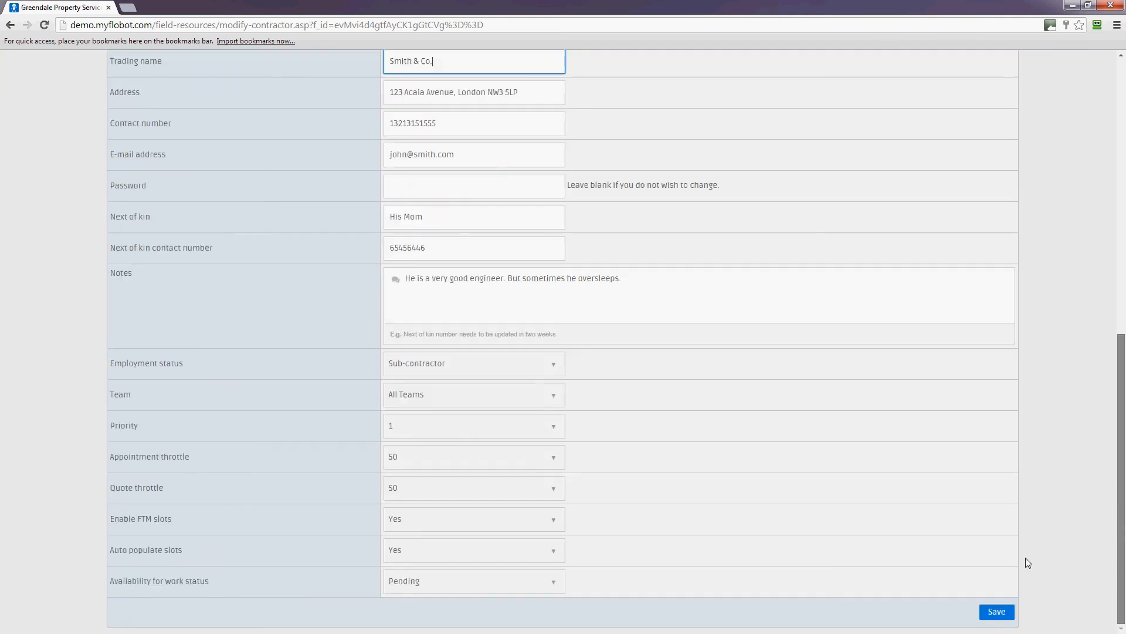
pyautogui.click(996, 611)
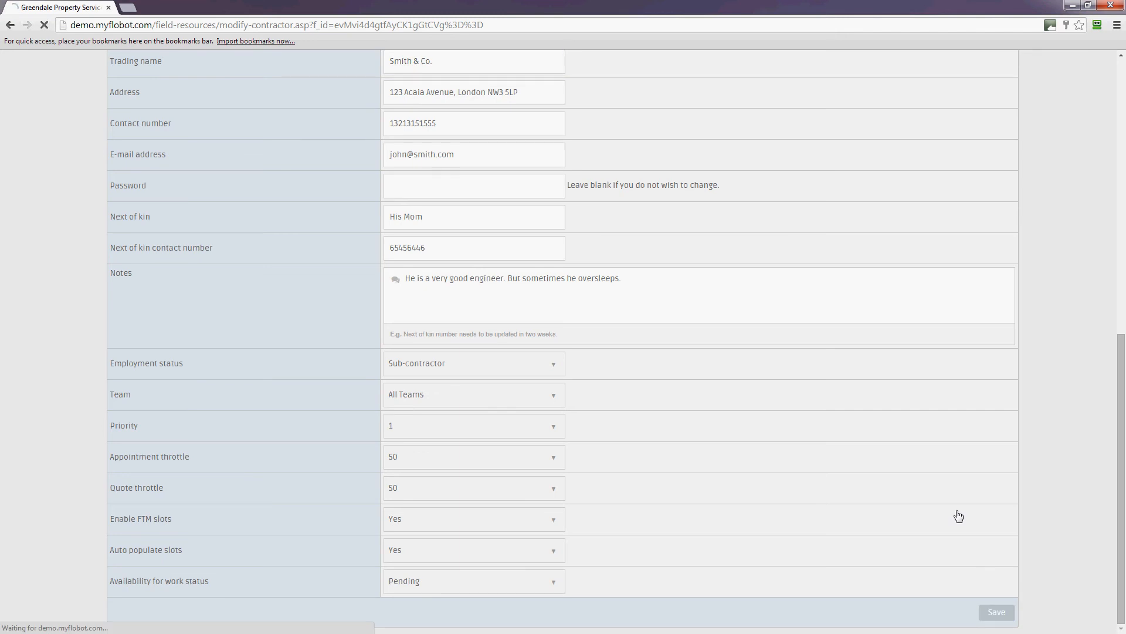
# Step: Review the update confirmation on the overview and bring up the member's actions menu
pyautogui.scroll(-2, 763, 397)
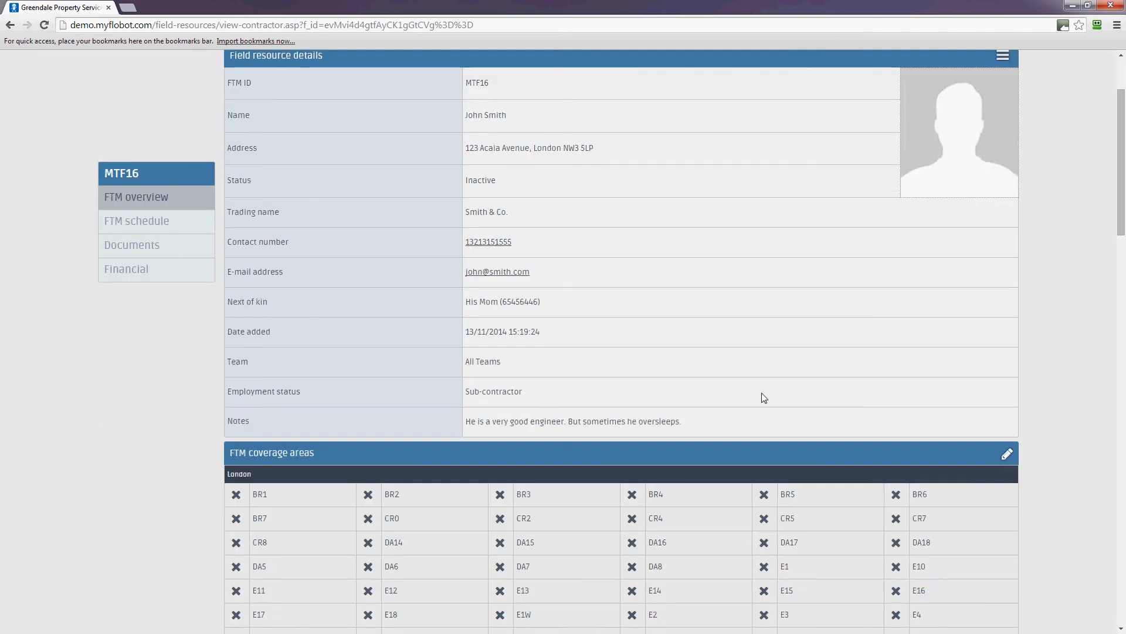
pyautogui.scroll(2, 762, 393)
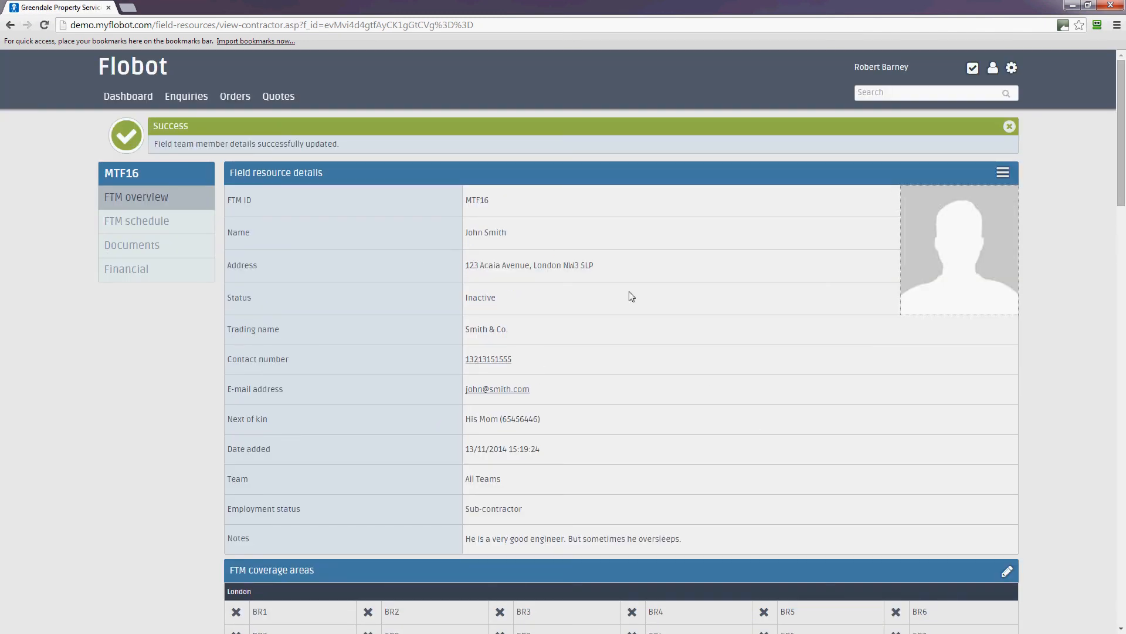
pyautogui.scroll(-1, 1008, 238)
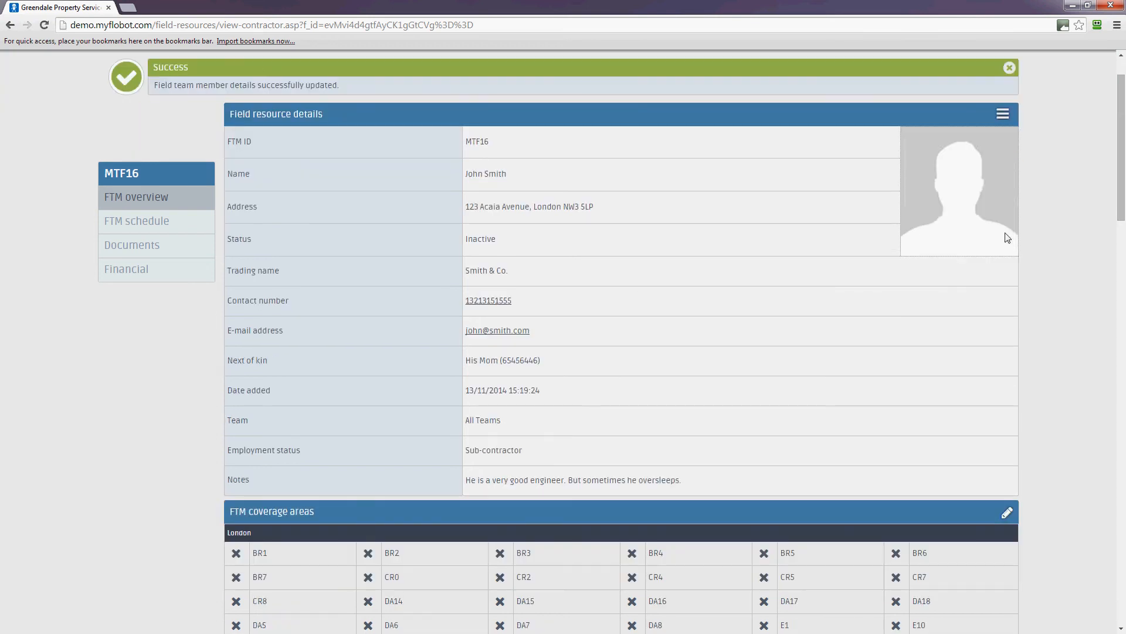
pyautogui.click(1003, 114)
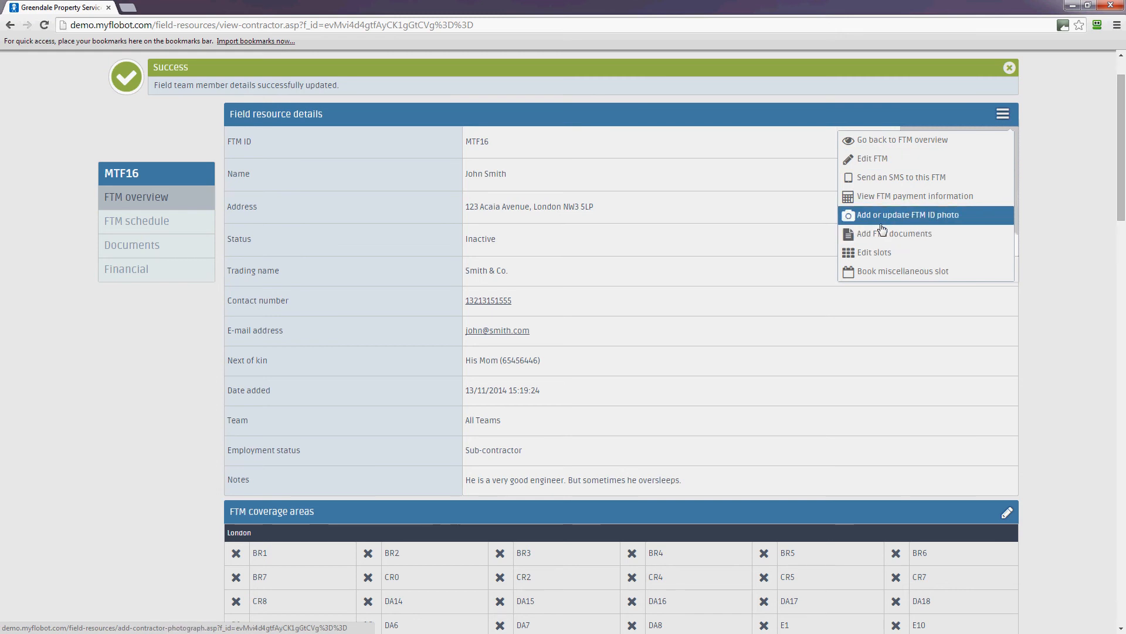
# Step: Upload 146-47E36-Image7.jpg from the people folder as the member's ID photo
pyautogui.click(882, 220)
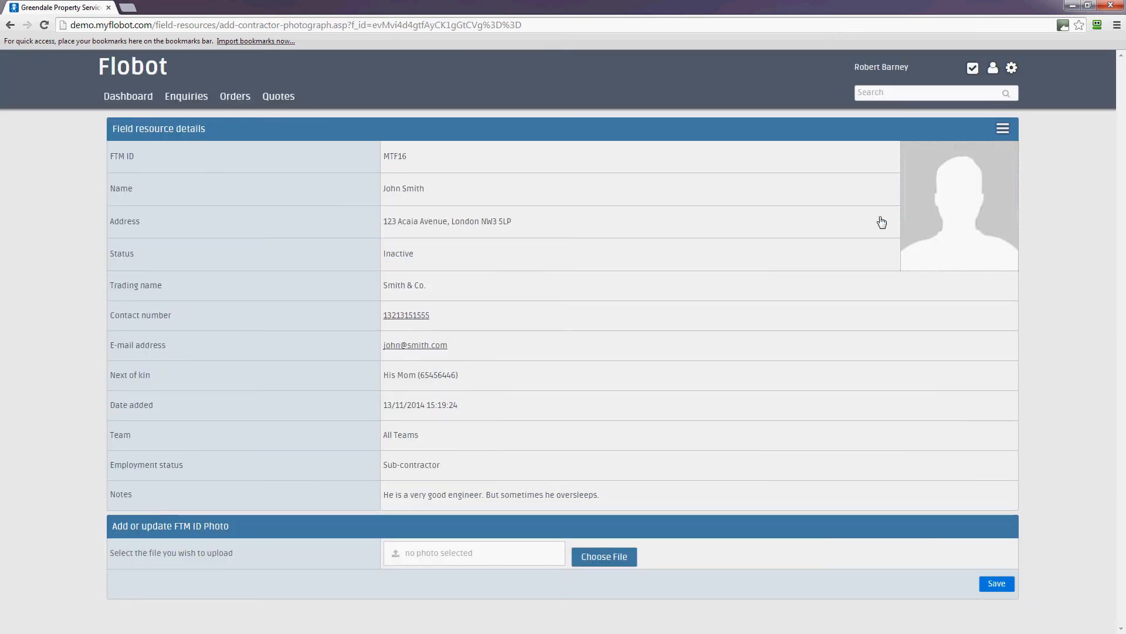
pyautogui.click(593, 557)
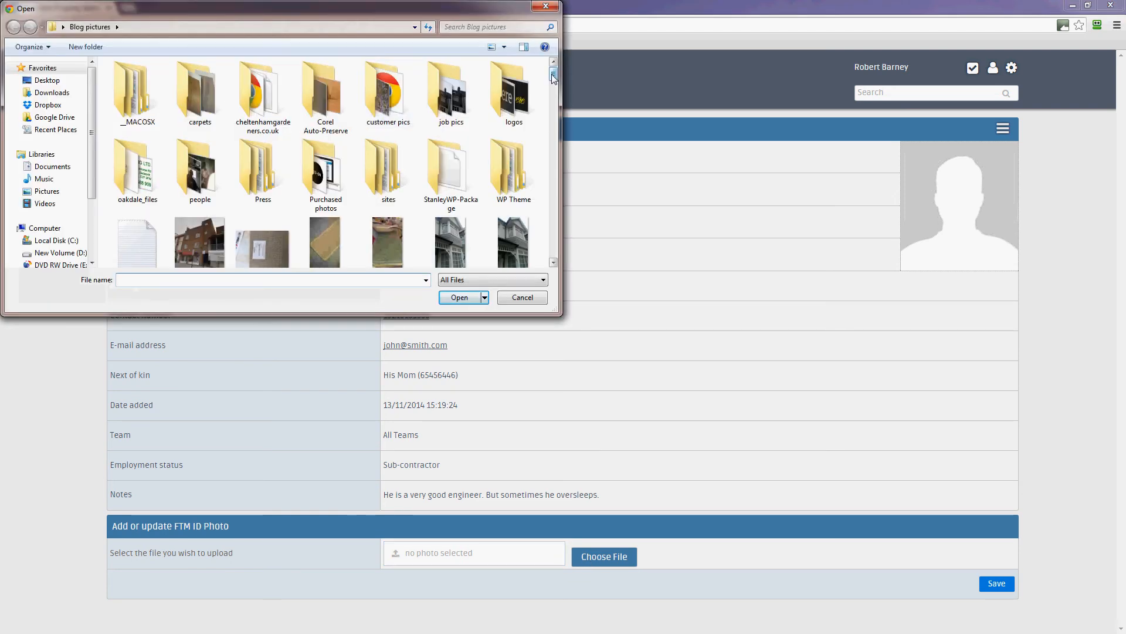
pyautogui.doubleClick(201, 196)
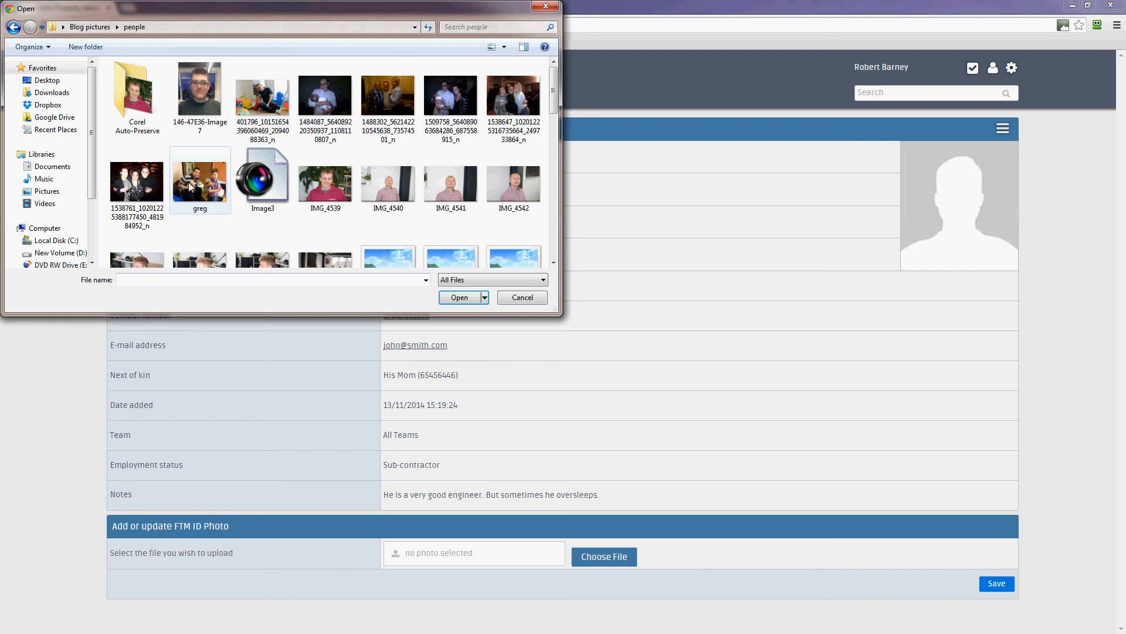
pyautogui.click(203, 97)
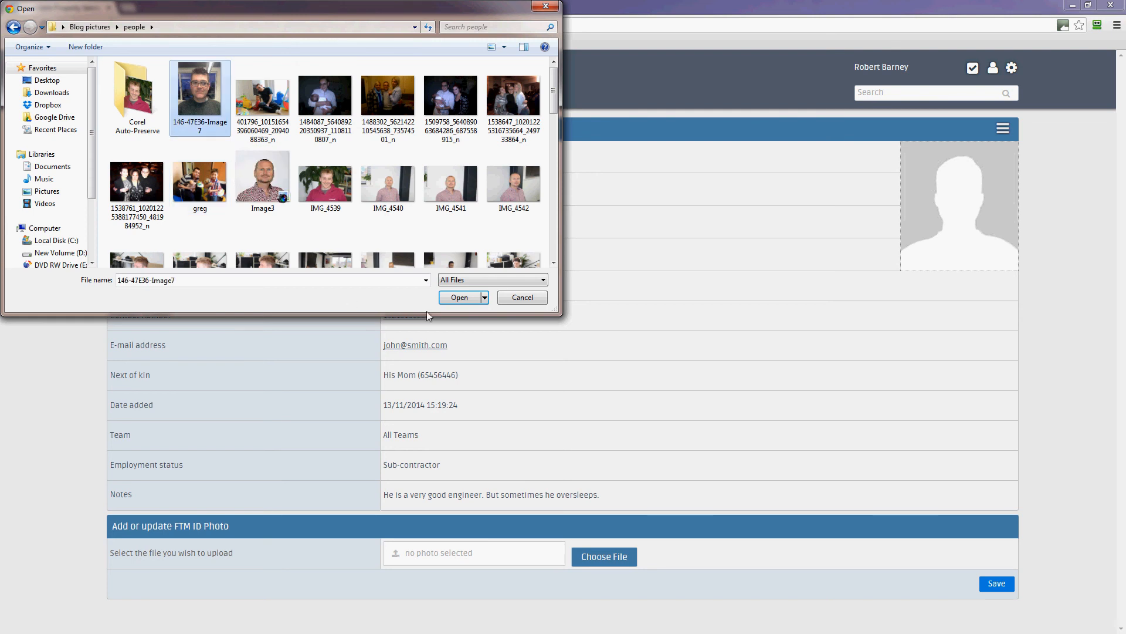
pyautogui.click(459, 297)
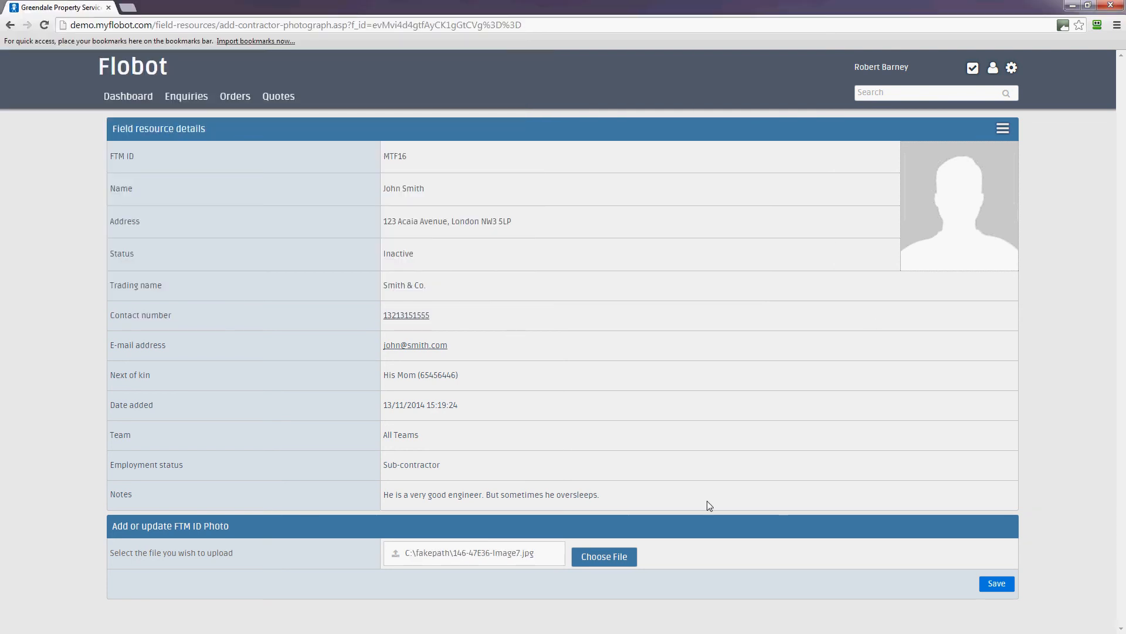
pyautogui.click(988, 582)
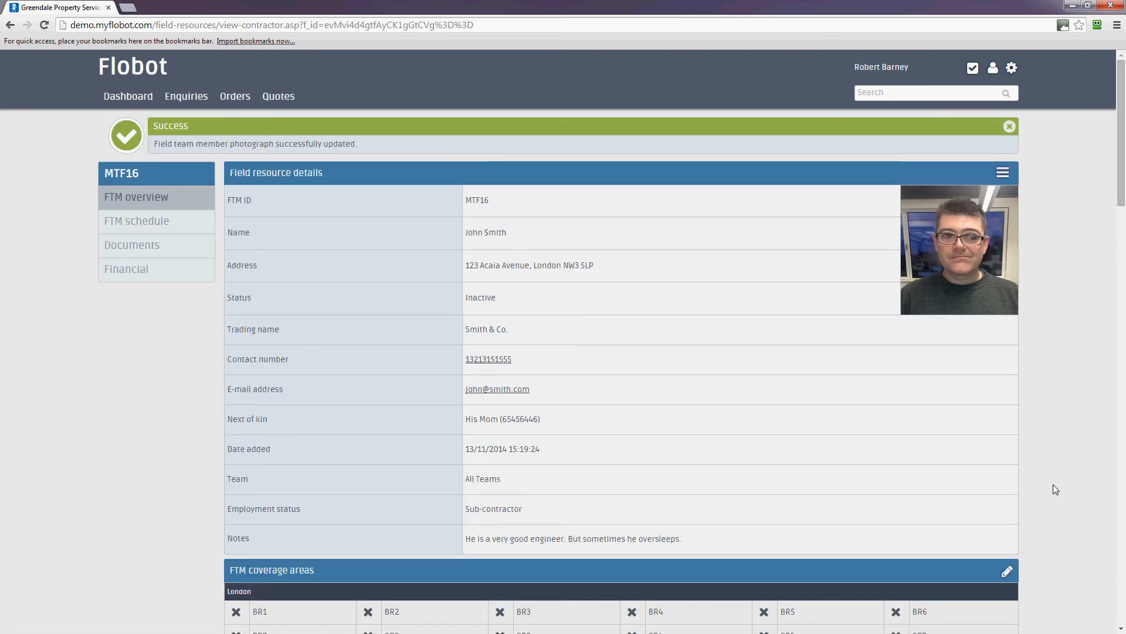
# Step: Scroll the overview to inspect the new ID photo and the London coverage areas, BR1 through WC2R
pyautogui.scroll(-2, 1056, 490)
pyautogui.scroll(-4, 1056, 489)
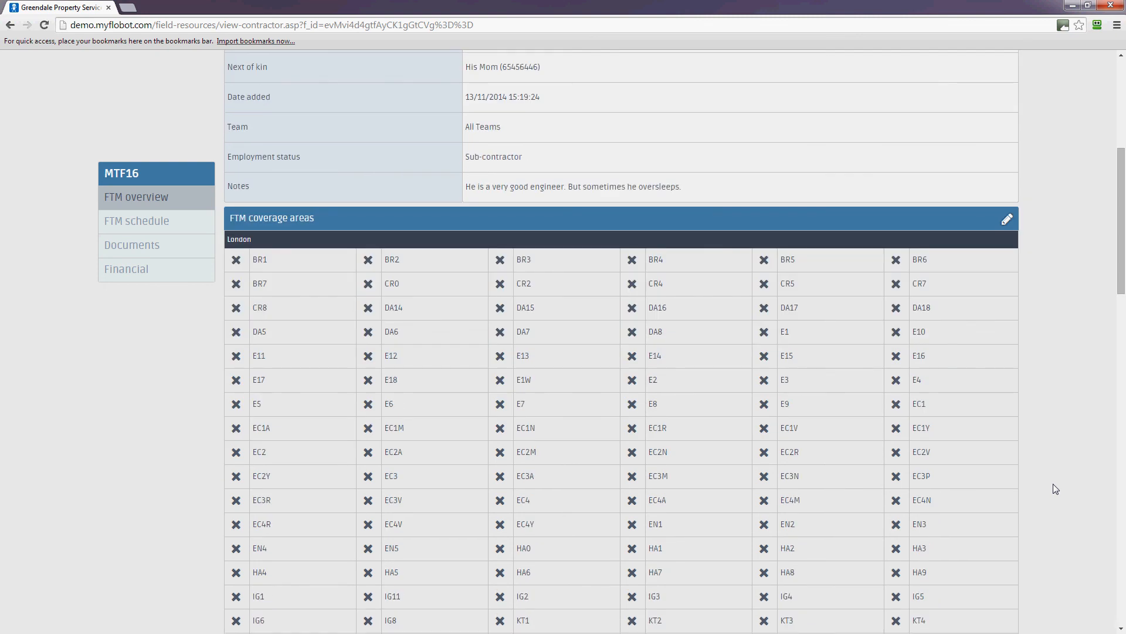
pyautogui.scroll(-3, 1056, 491)
pyautogui.scroll(2, 1050, 481)
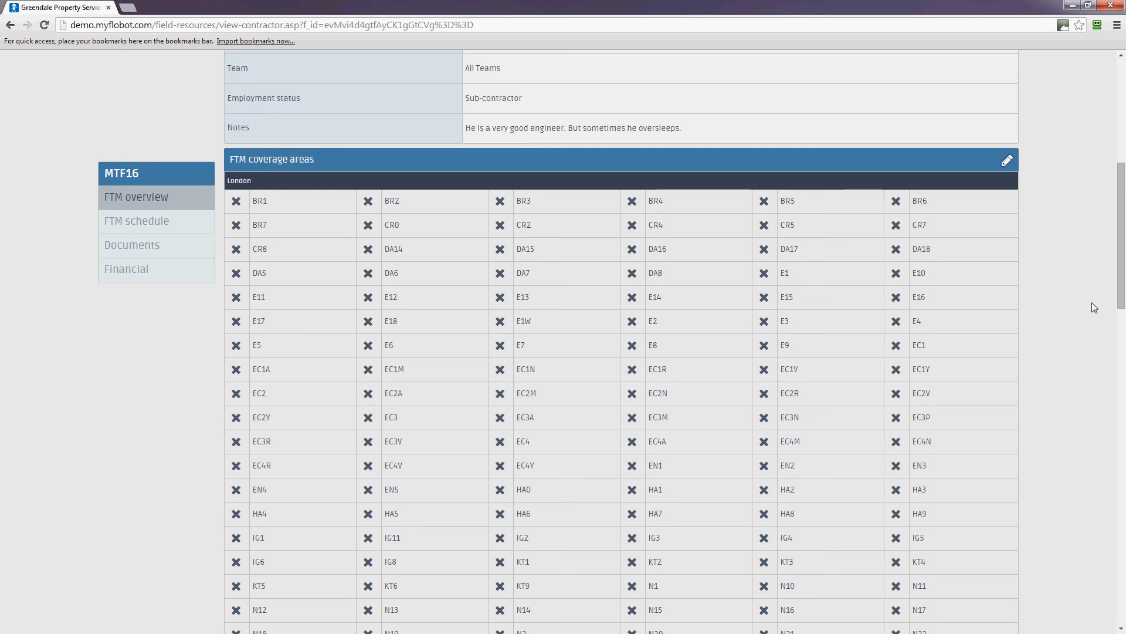
pyautogui.scroll(7, 1123, 238)
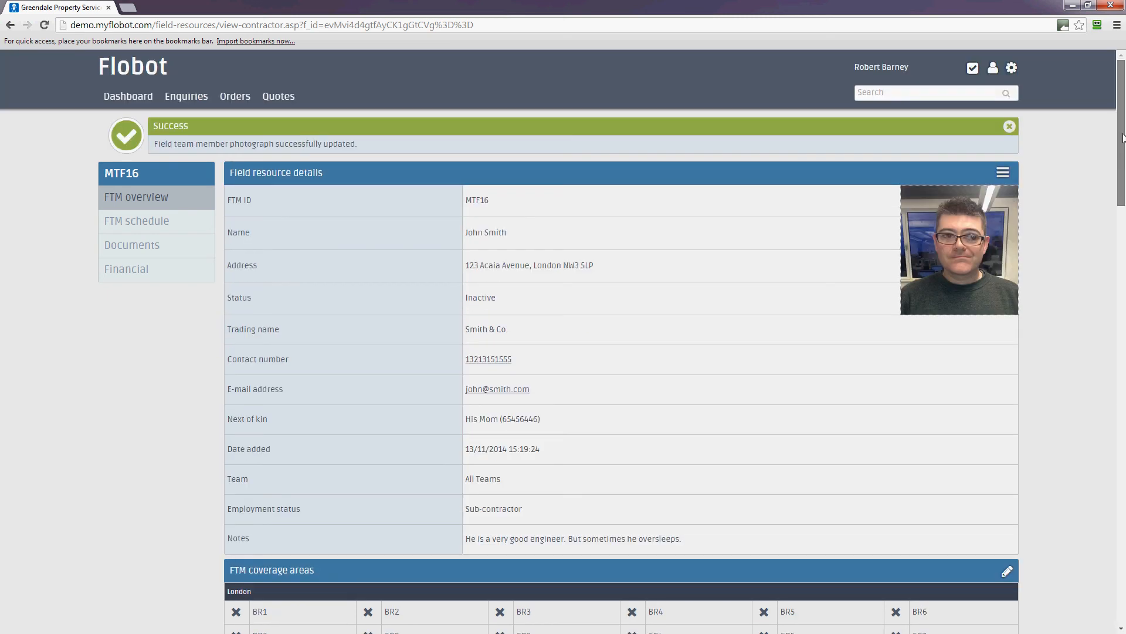
pyautogui.scroll(-3, 1124, 254)
pyautogui.scroll(-4, 1124, 255)
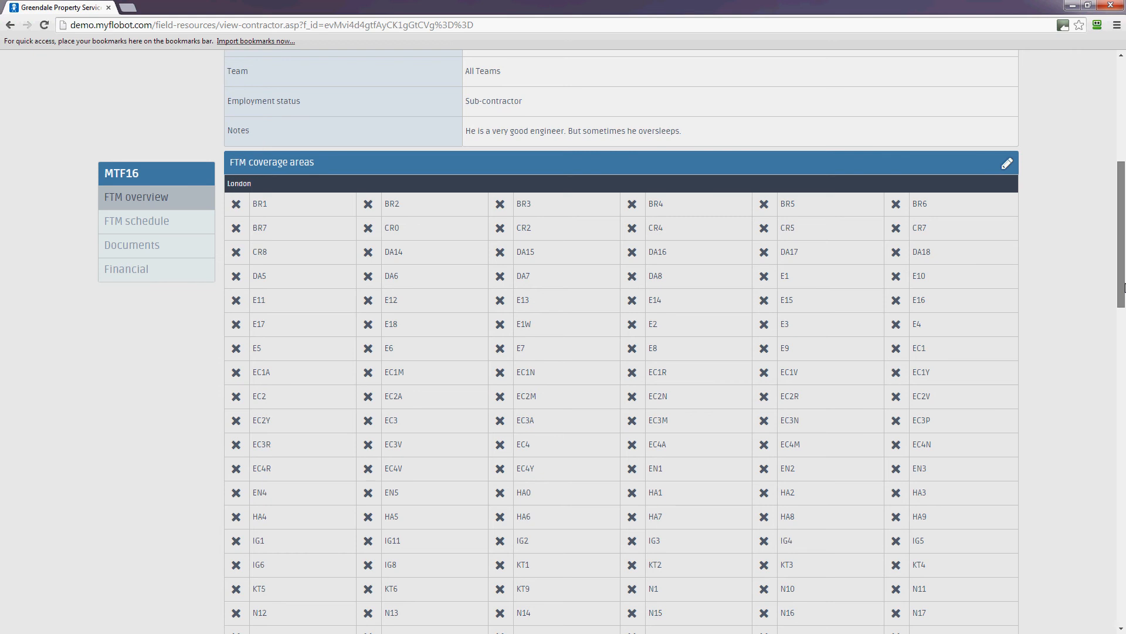
pyautogui.moveTo(1125, 287); pyautogui.dragTo(1125, 301)
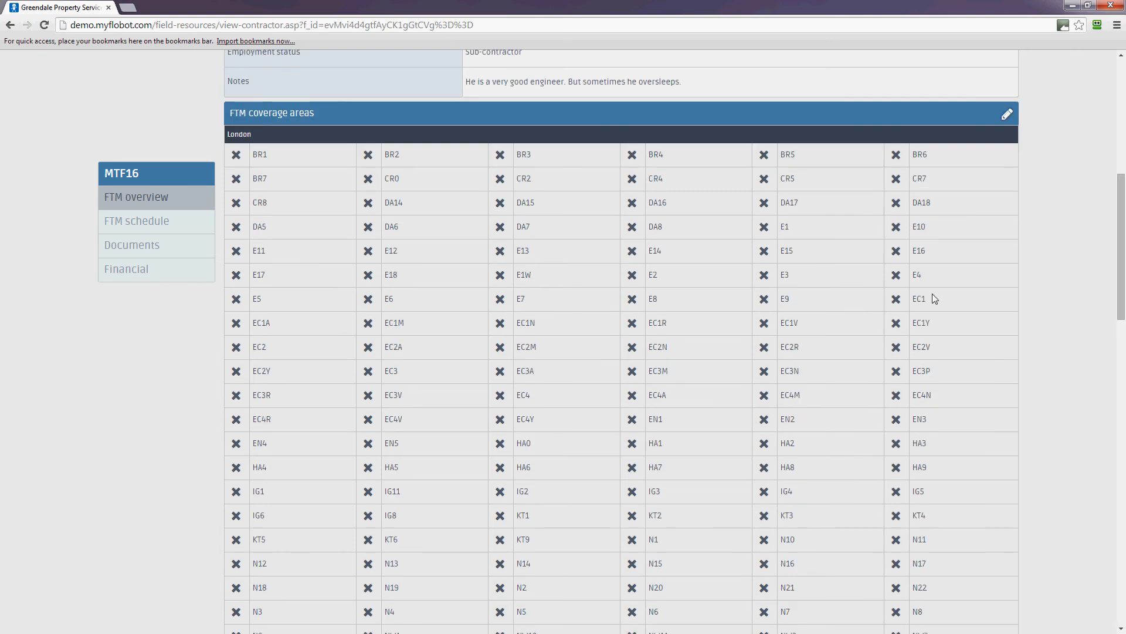
pyautogui.scroll(-3, 1021, 298)
pyautogui.scroll(-10, 1032, 303)
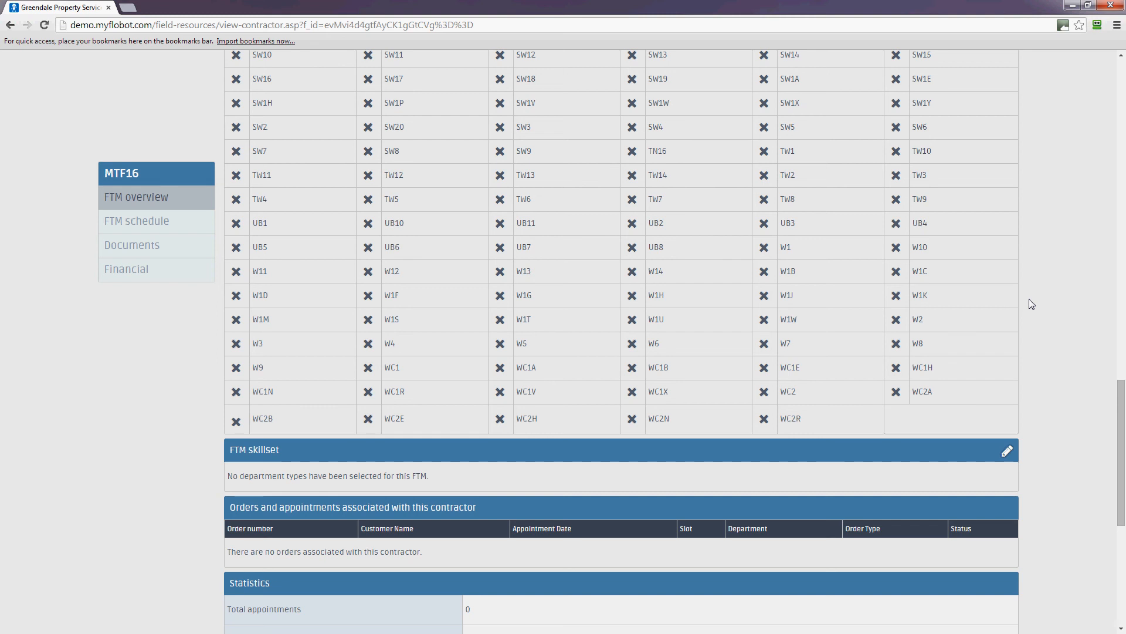
pyautogui.scroll(8, 1030, 300)
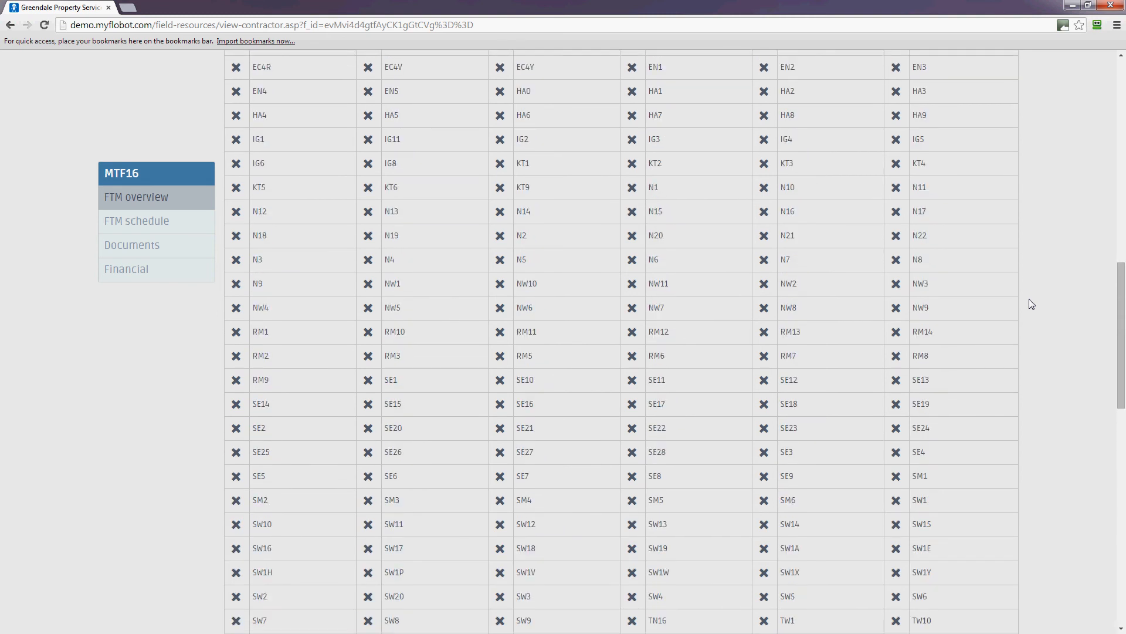
pyautogui.scroll(-7, 1031, 303)
pyautogui.scroll(10, 1031, 303)
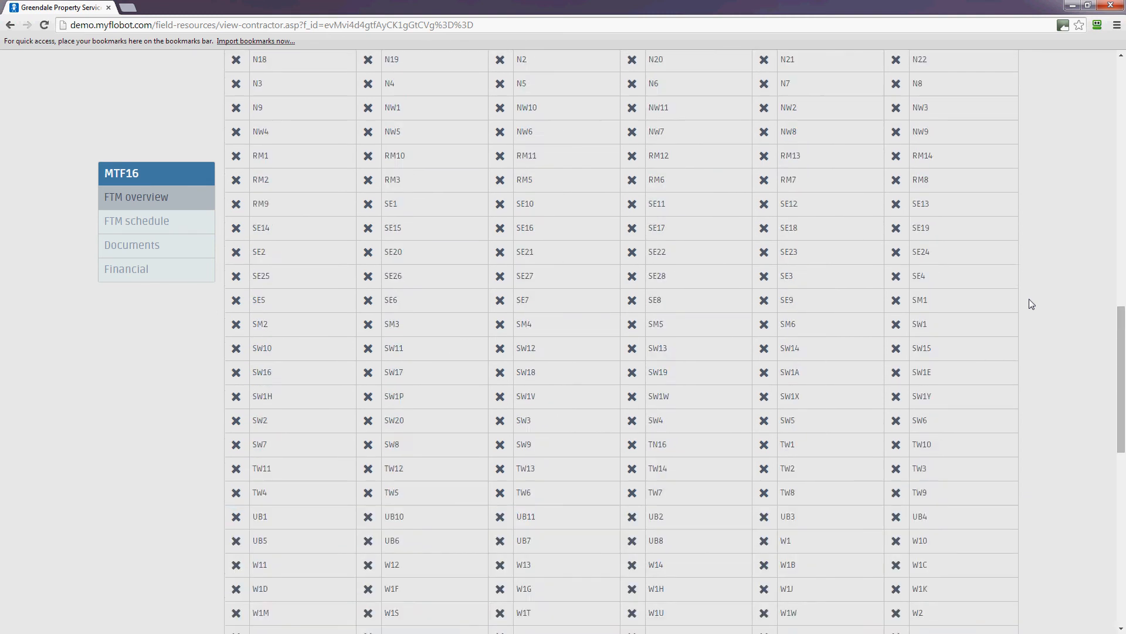
pyautogui.scroll(5, 1031, 304)
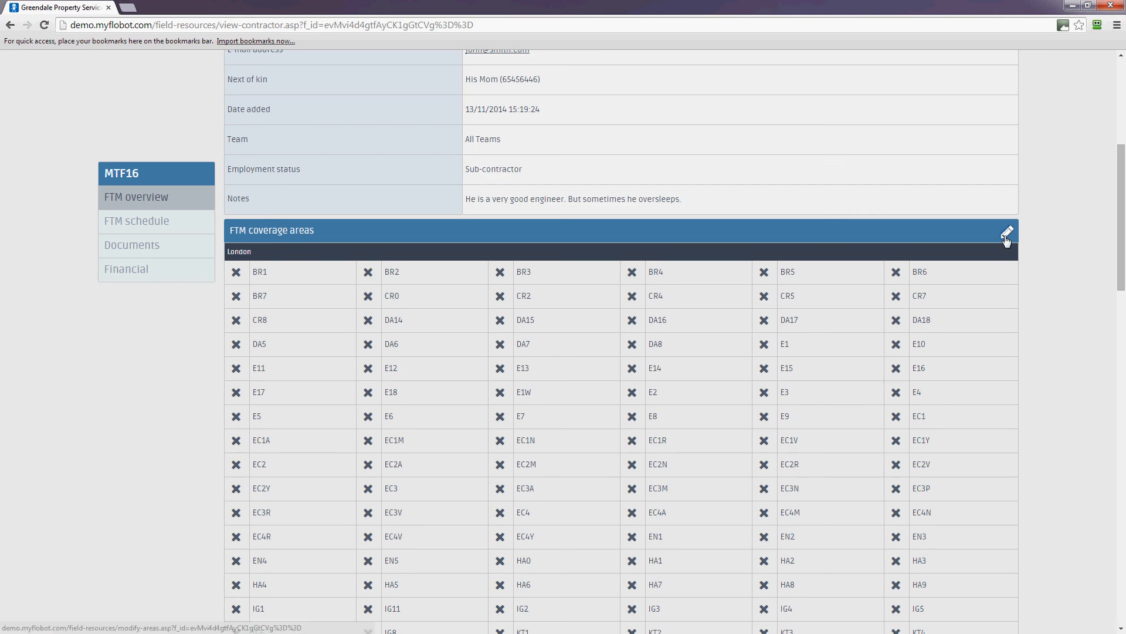
# Step: Select all London postcode districts in the member's coverage areas and save them
pyautogui.click(1007, 231)
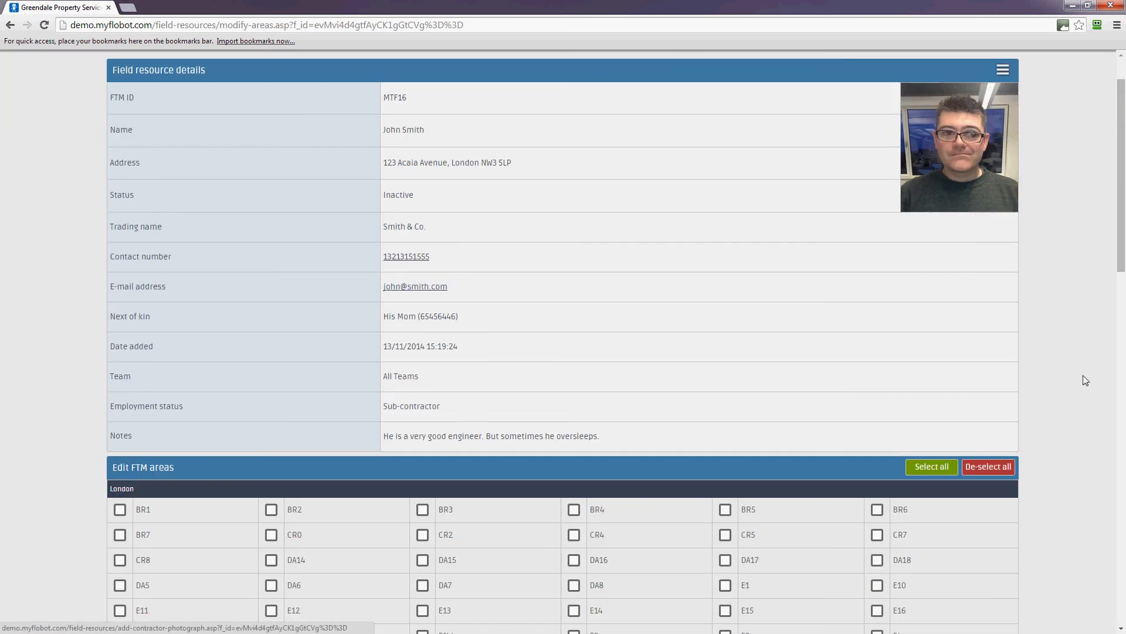
pyautogui.scroll(-15, 1083, 375)
pyautogui.scroll(5, 1084, 373)
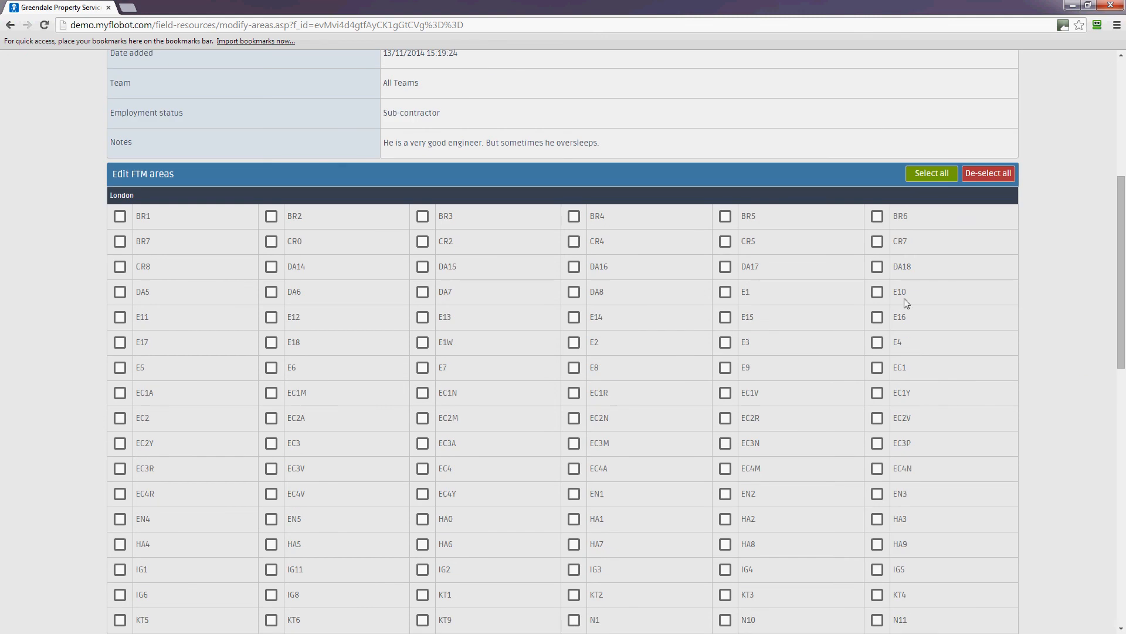
pyautogui.scroll(-2, 1049, 344)
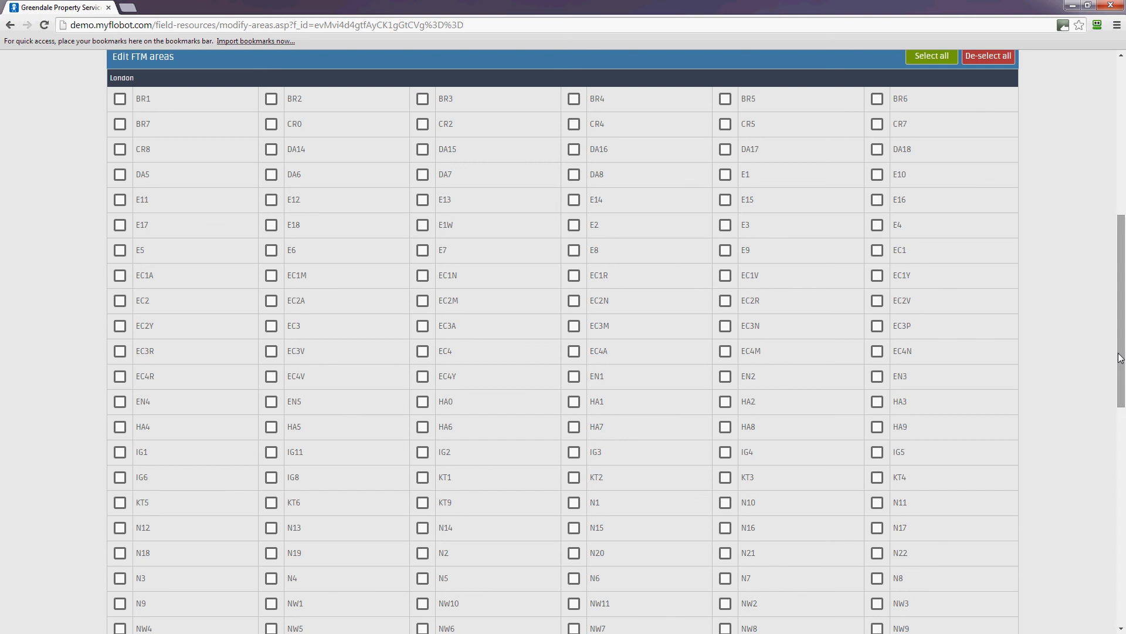
pyautogui.moveTo(1121, 355); pyautogui.dragTo(1115, 118)
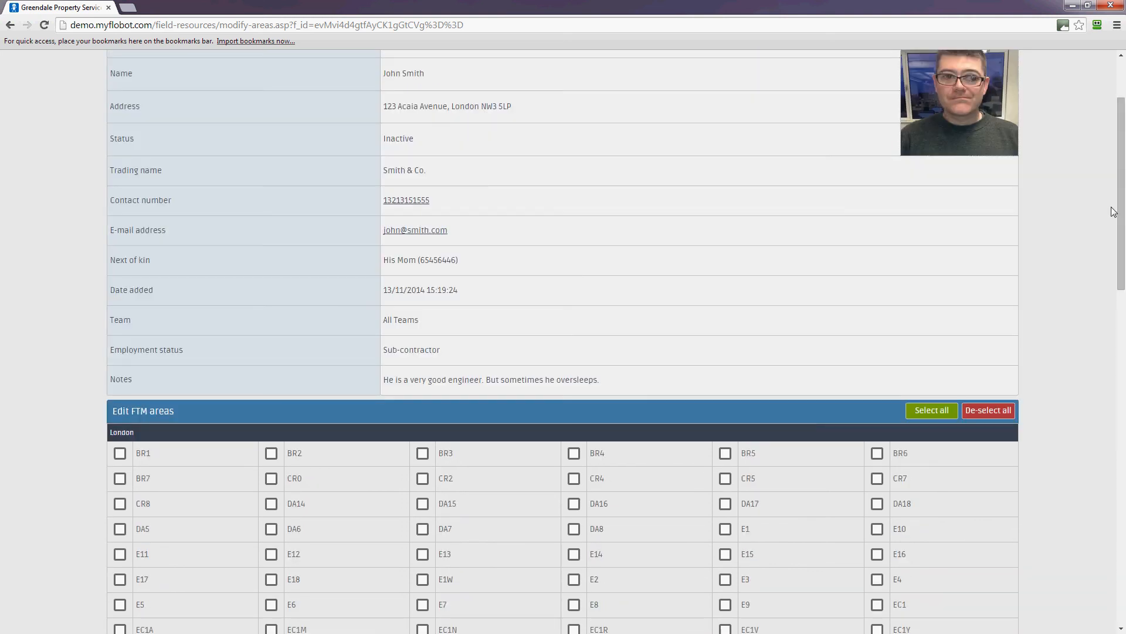
pyautogui.click(931, 412)
pyautogui.scroll(-1, 1048, 429)
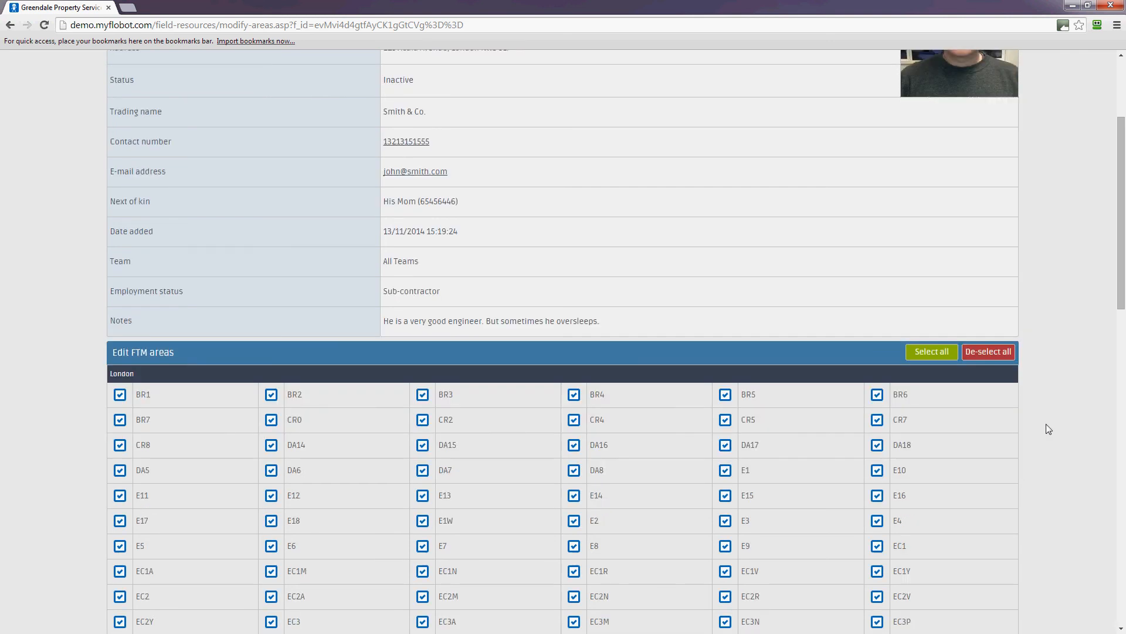
pyautogui.scroll(-20, 1048, 428)
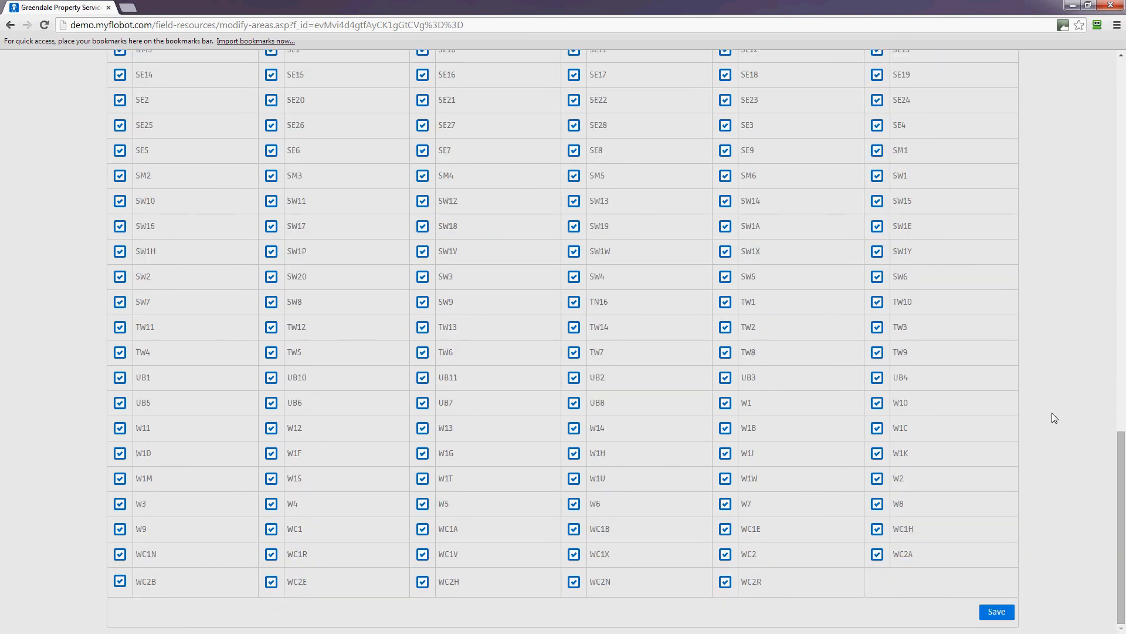
pyautogui.click(1000, 612)
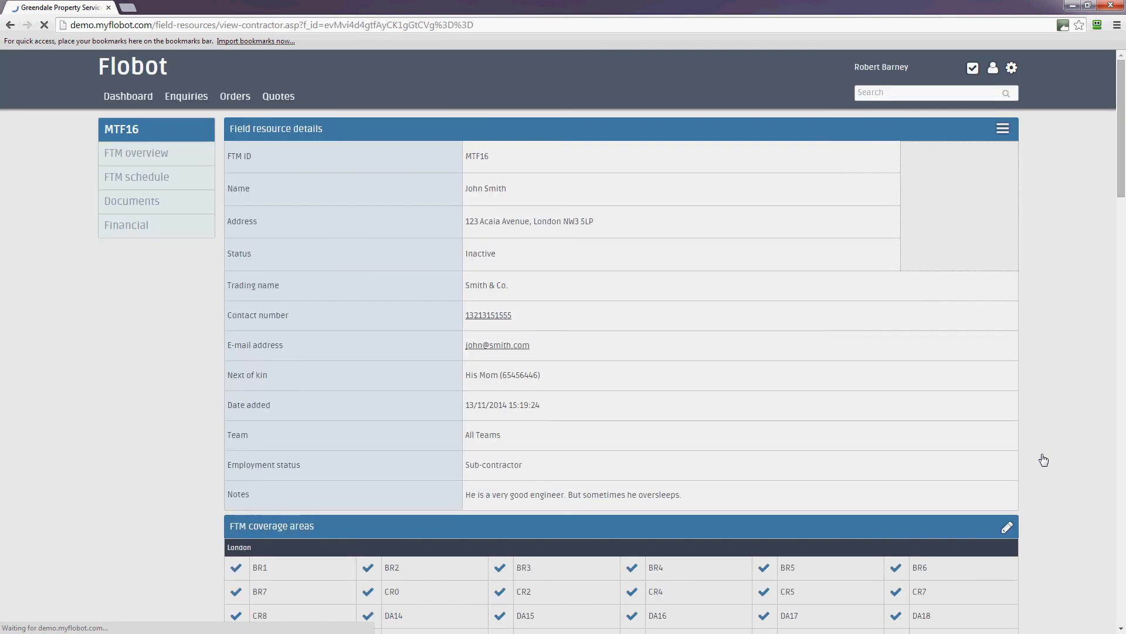
pyautogui.scroll(-8, 1046, 461)
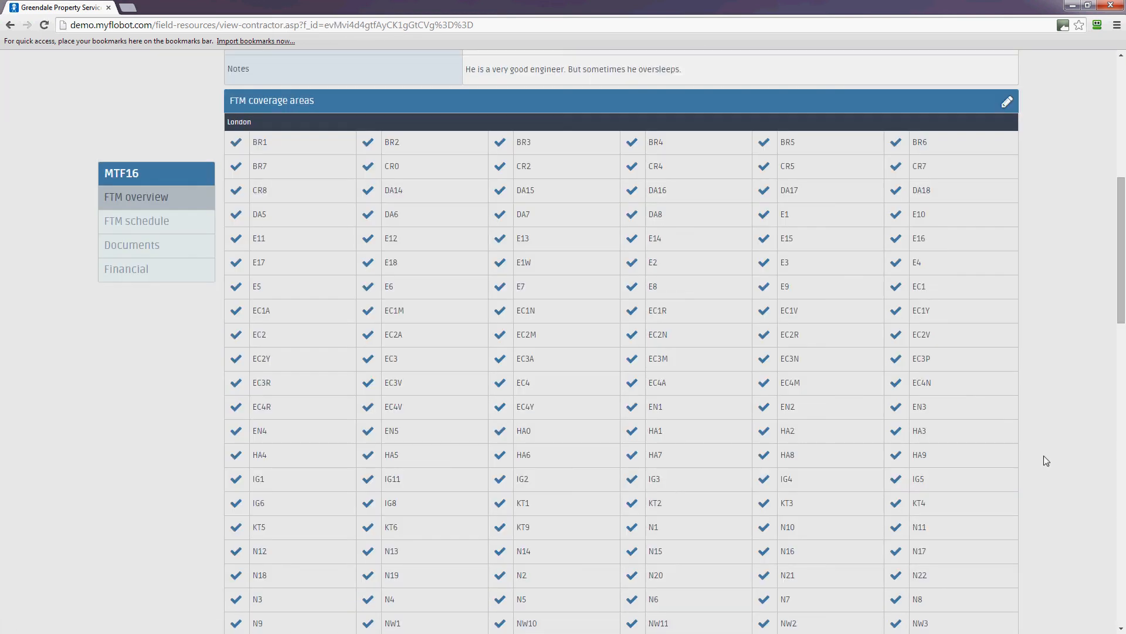
pyautogui.scroll(-16, 1045, 457)
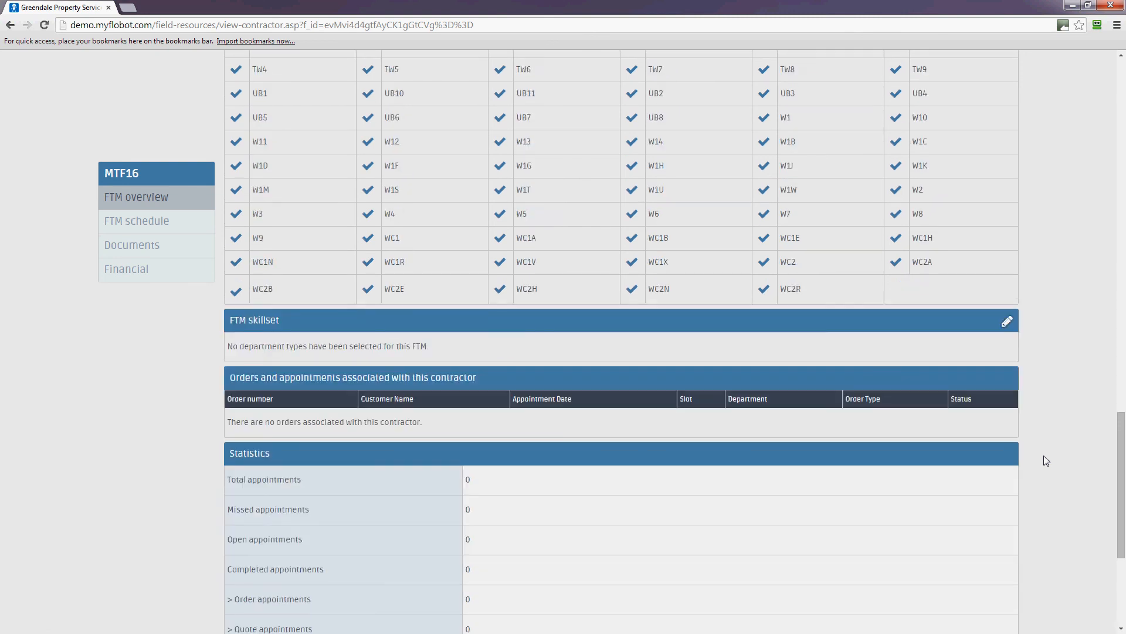
pyautogui.scroll(-3, 1043, 456)
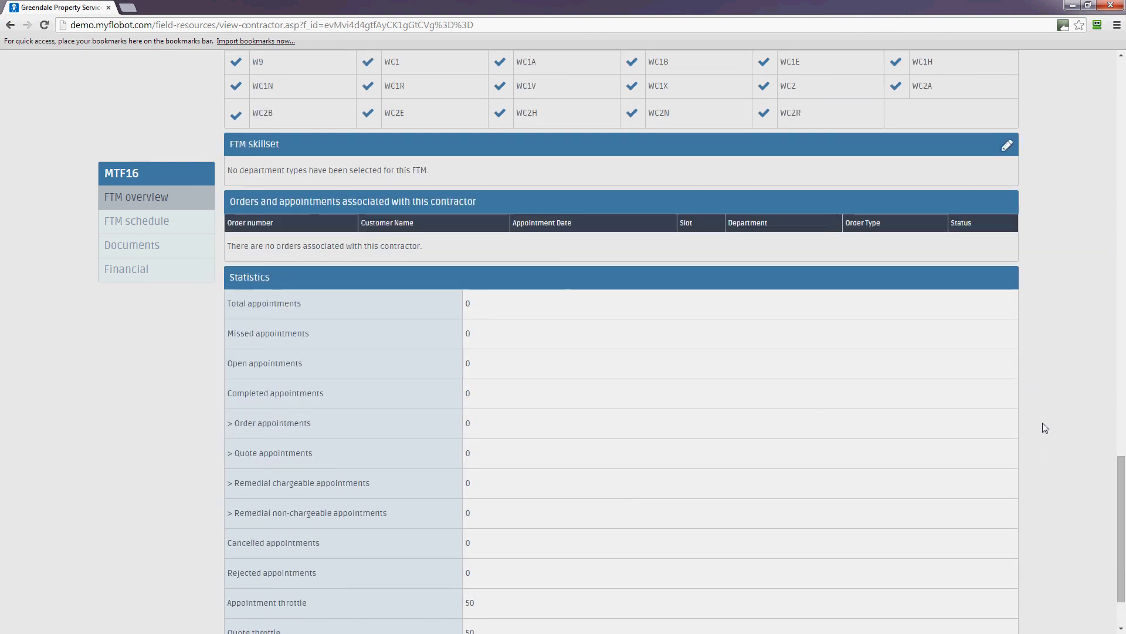
pyautogui.scroll(-2, 939, 418)
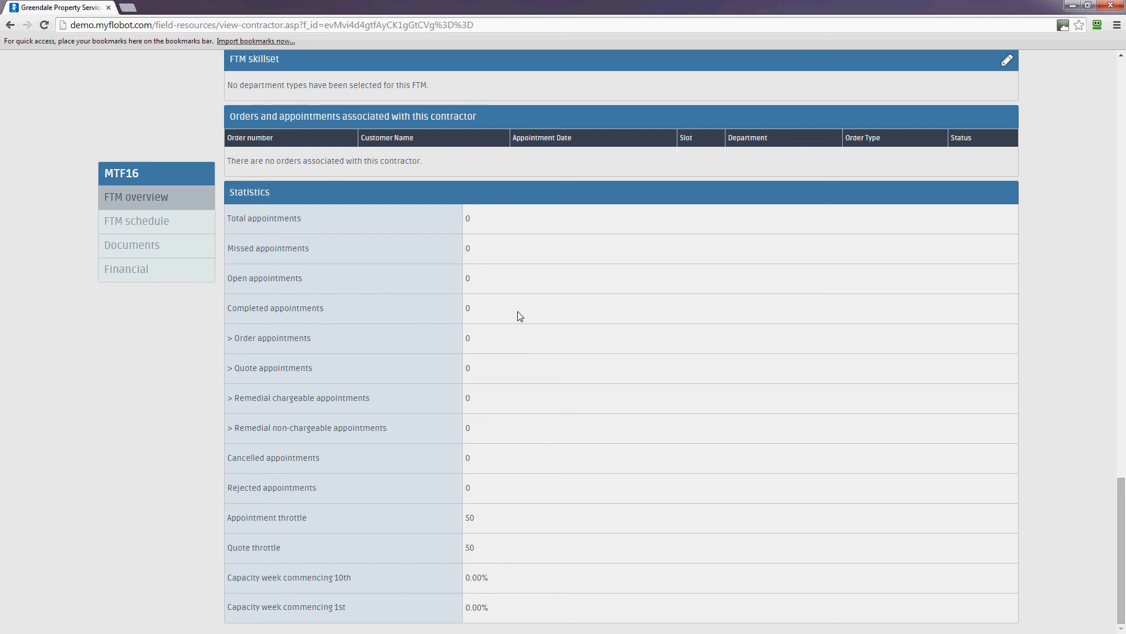
pyautogui.scroll(1, 601, 341)
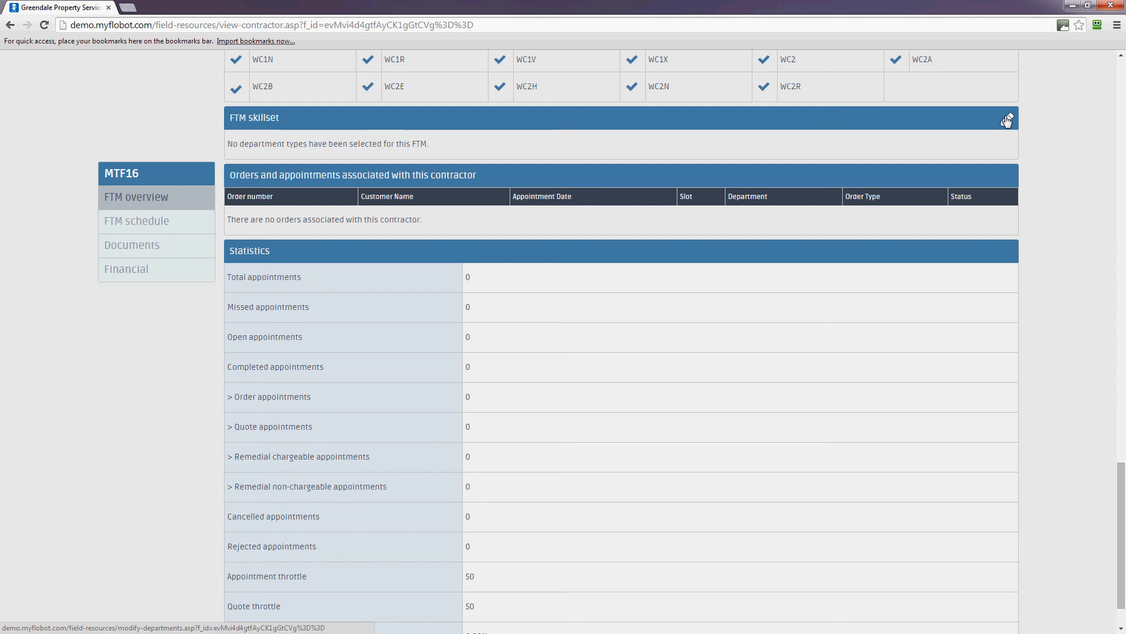
# Step: Tick Boiler installation, Boiler repair, Boiler service and Gas safety certificate (CP12), then save the skillset
pyautogui.click(1007, 120)
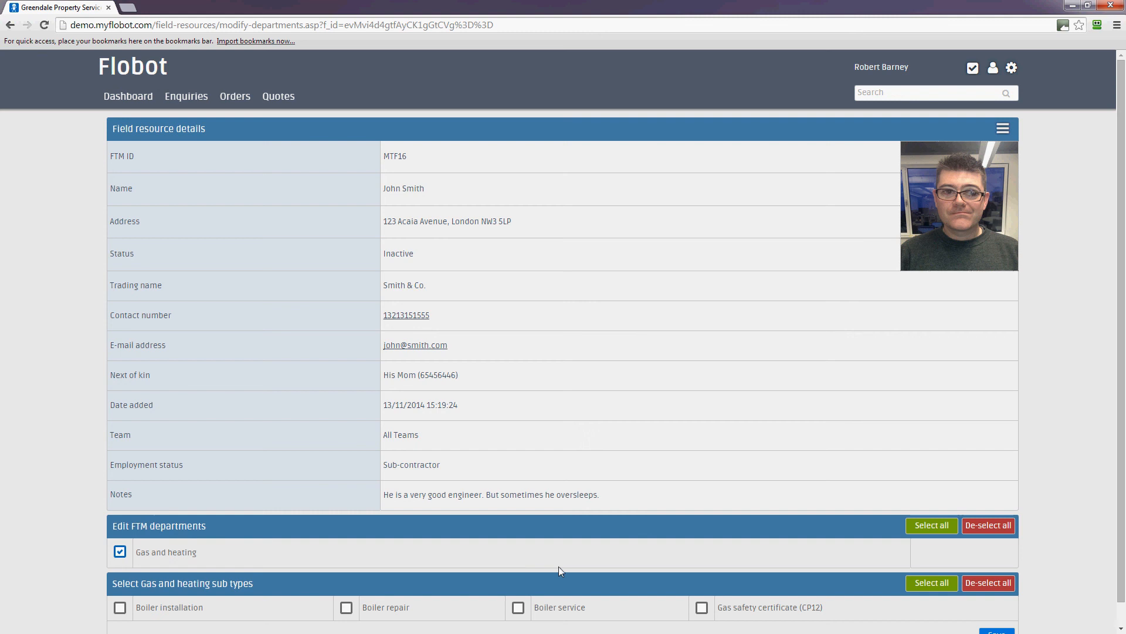
pyautogui.scroll(-1, 348, 566)
pyautogui.click(121, 584)
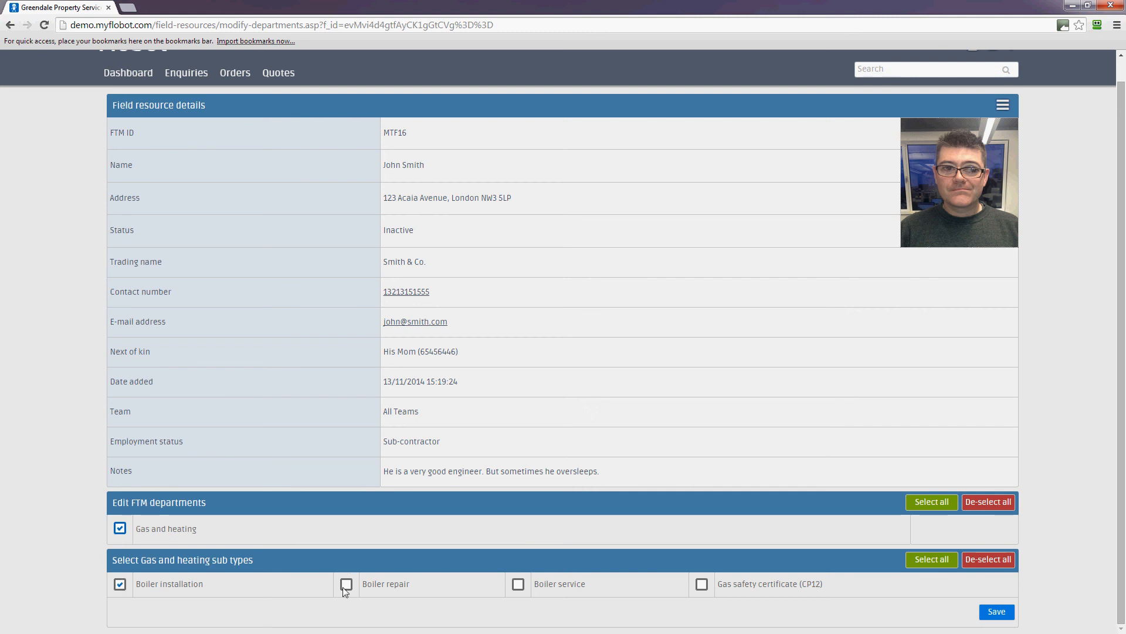
pyautogui.click(348, 584)
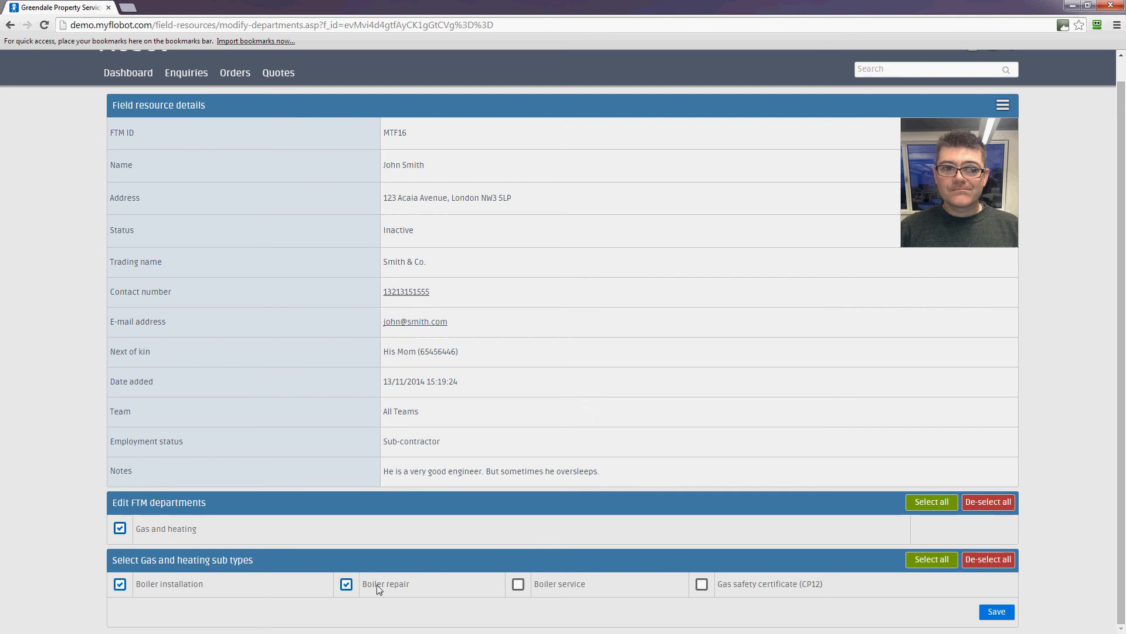
pyautogui.click(518, 586)
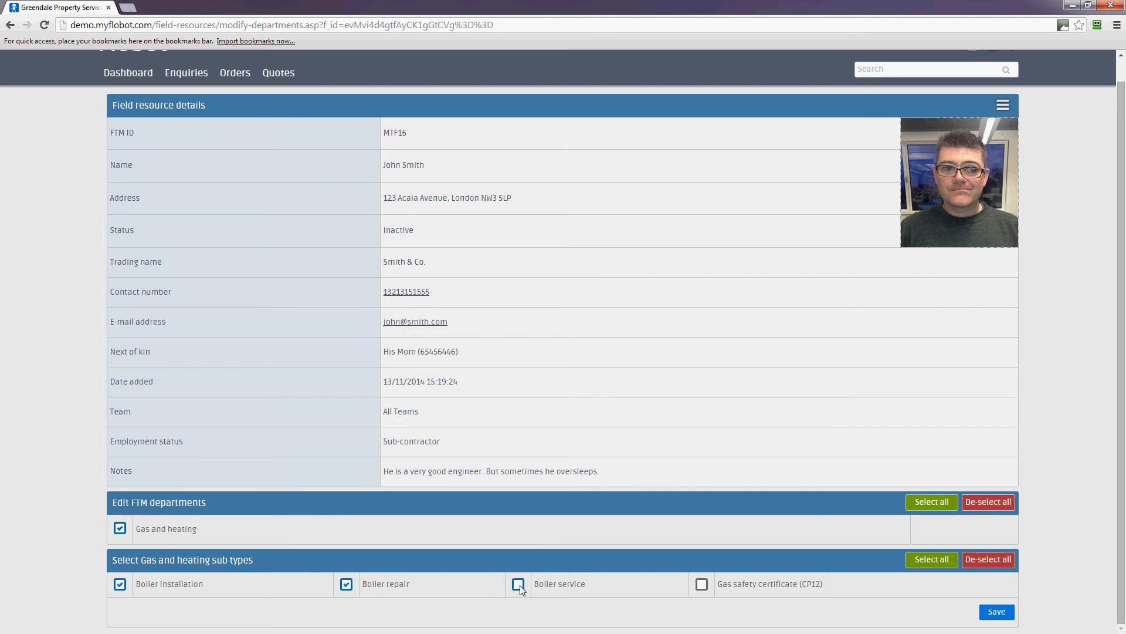
pyautogui.click(703, 585)
pyautogui.click(997, 612)
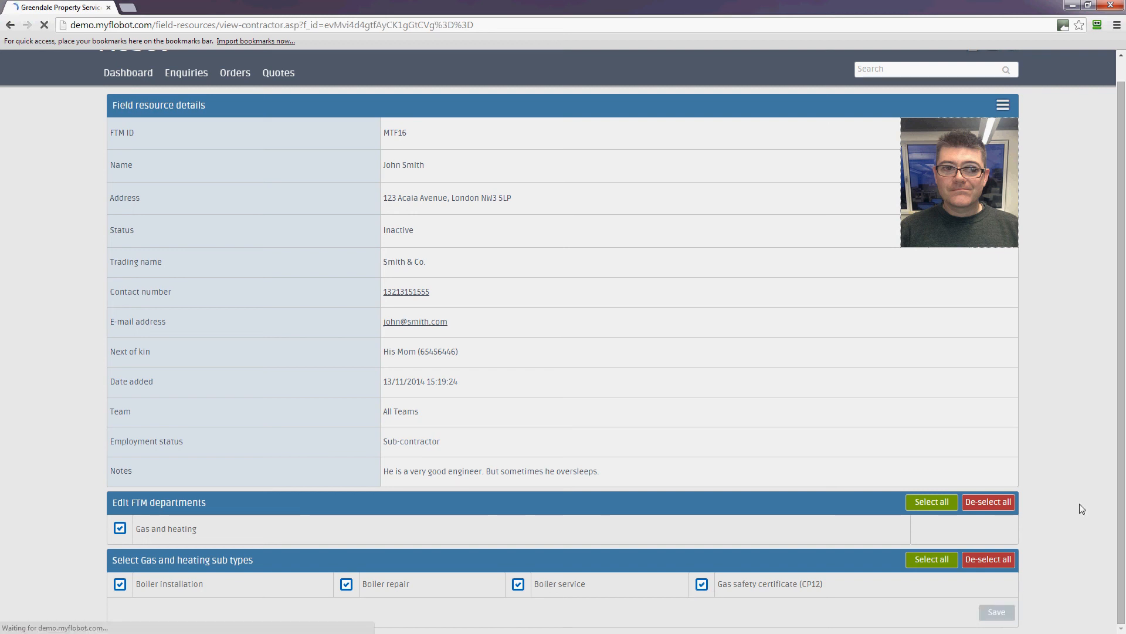
# Step: Check the saved skillset on the overview, then view the member's schedule for Thu 13/11 to Wed 19/11
pyautogui.scroll(-5, 1074, 504)
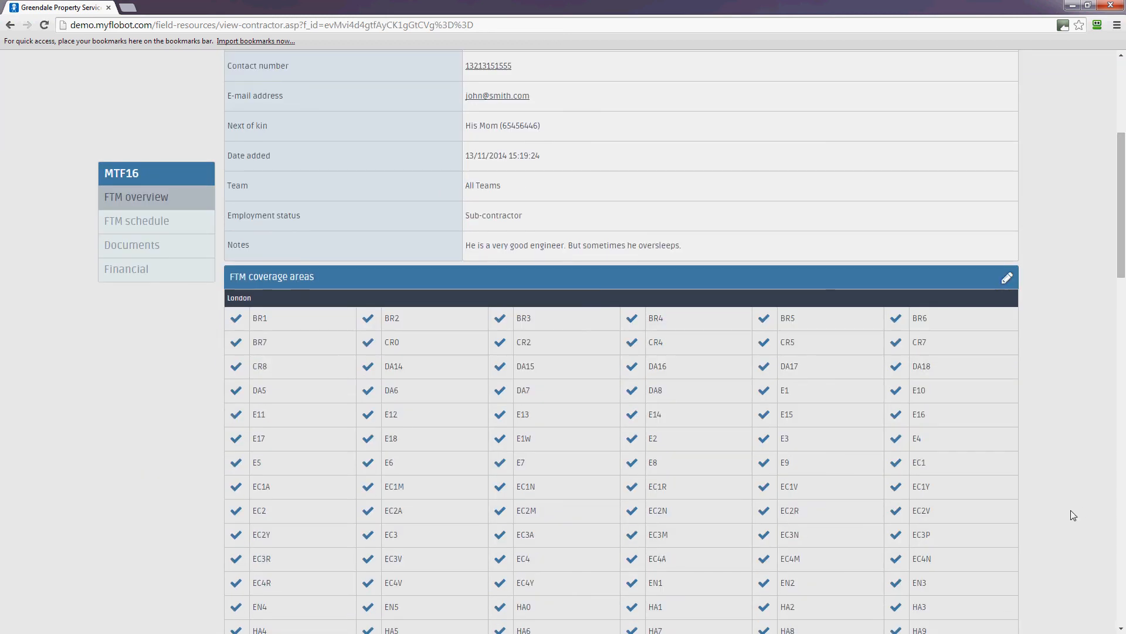
pyautogui.scroll(-15, 1080, 526)
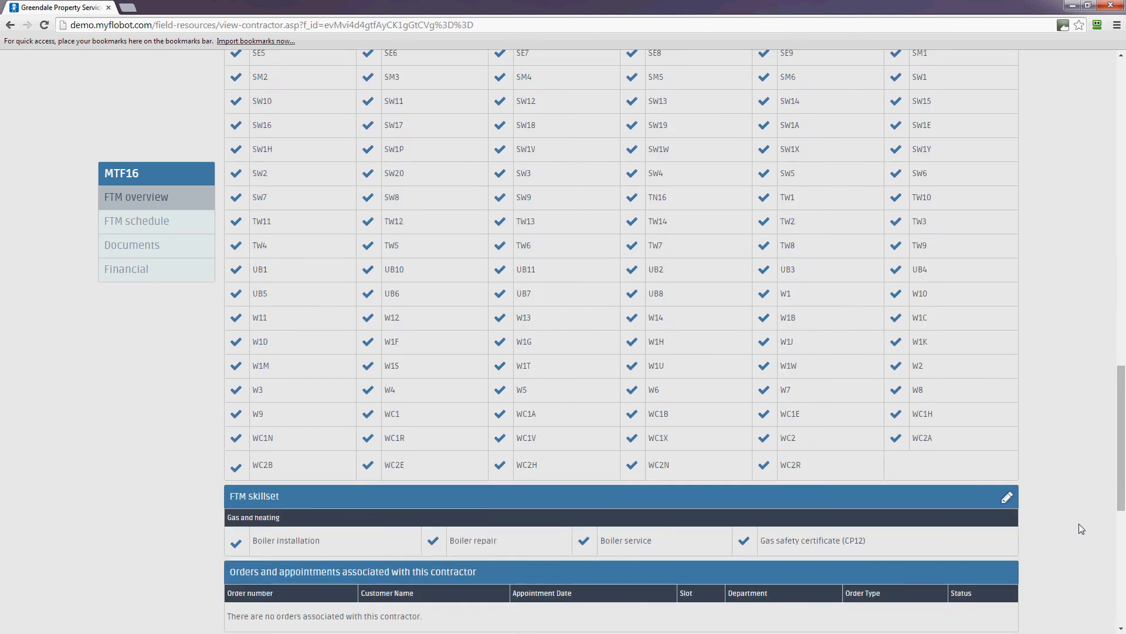
pyautogui.scroll(-3, 1079, 523)
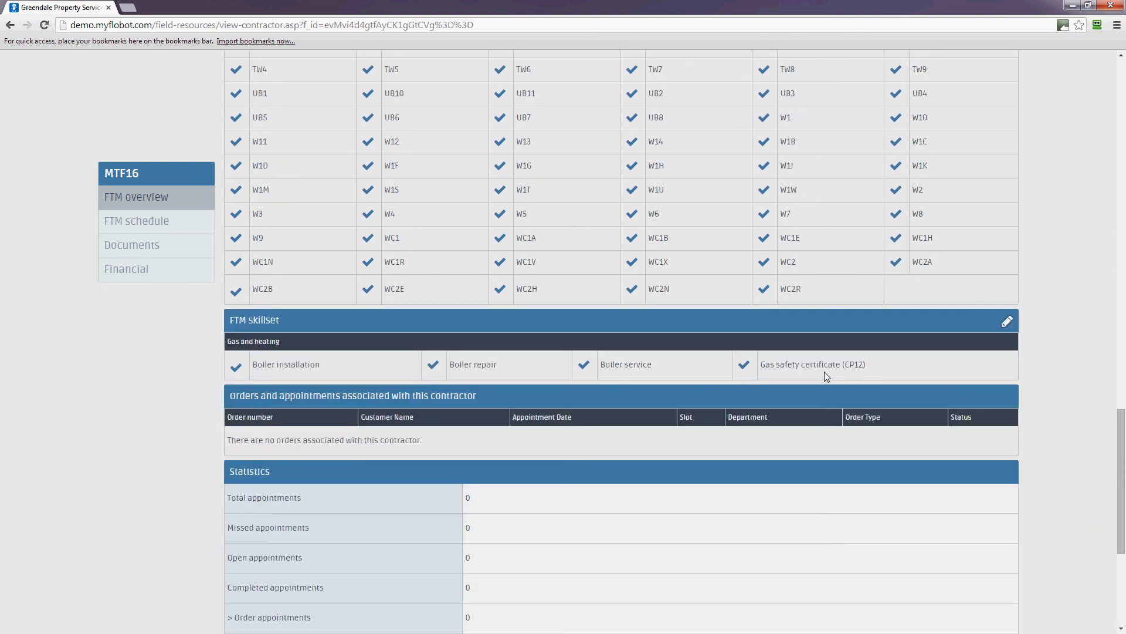
pyautogui.scroll(-1, 748, 547)
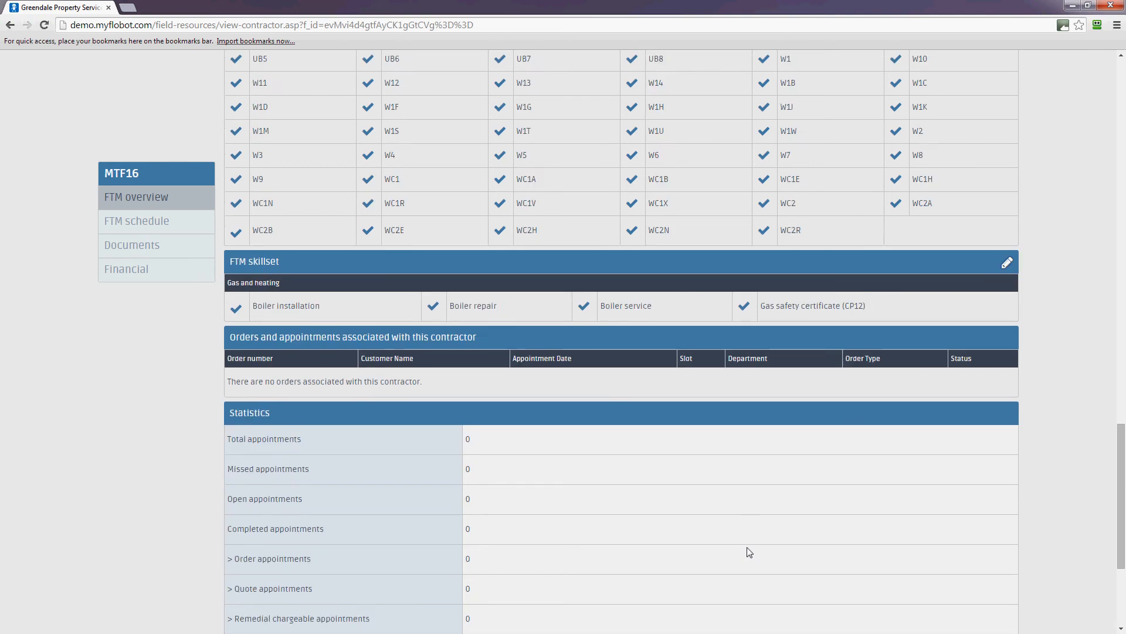
pyautogui.scroll(-2, 727, 537)
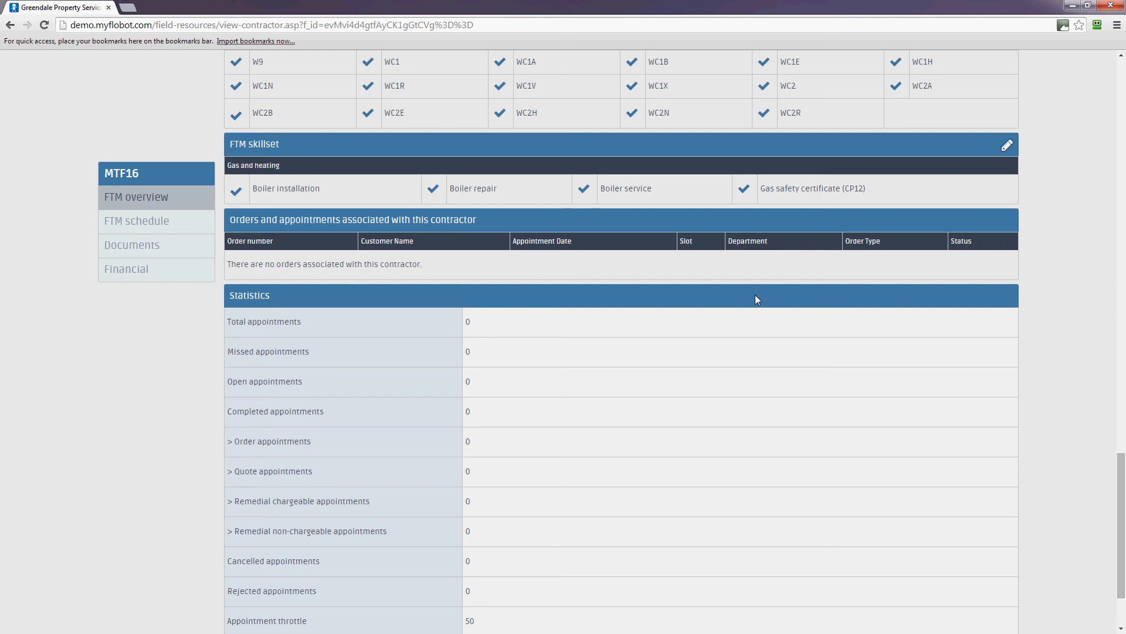
pyautogui.moveTo(1123, 523); pyautogui.dragTo(1122, 214)
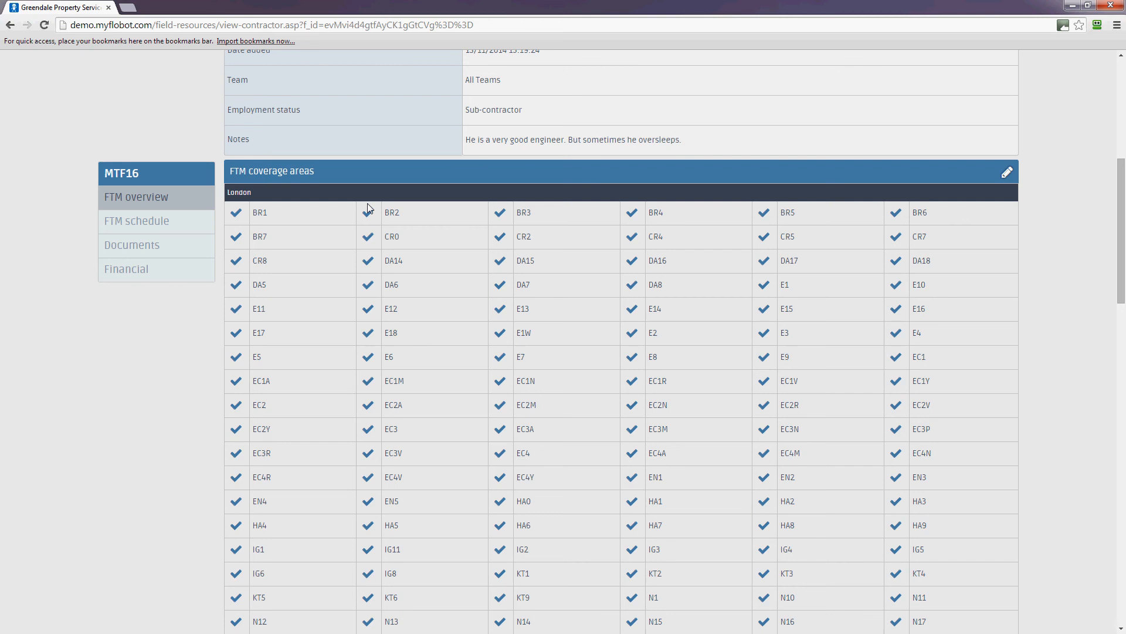
pyautogui.click(127, 220)
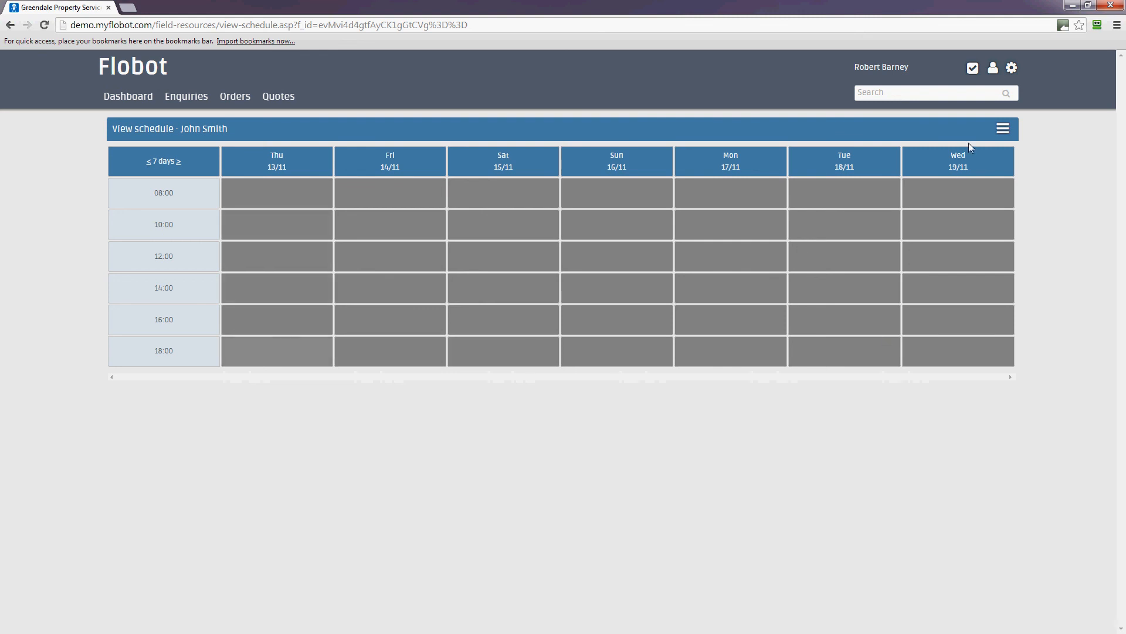
# Step: Go to the Edit slots page via the schedule's options menu
pyautogui.click(1003, 130)
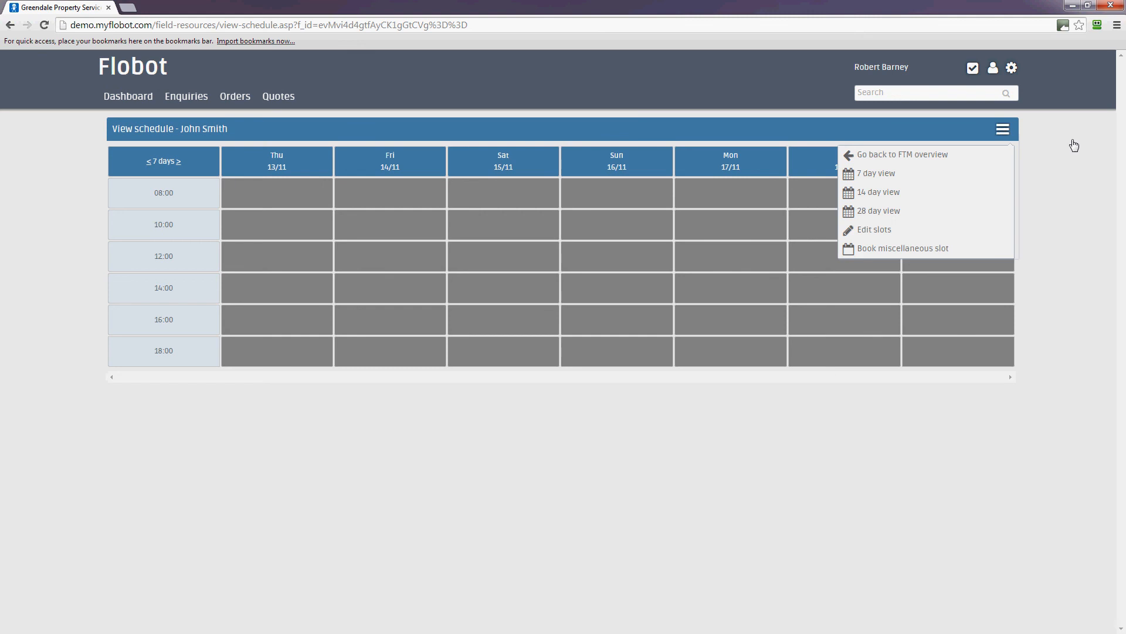
pyautogui.click(1002, 130)
pyautogui.click(1003, 131)
pyautogui.click(873, 232)
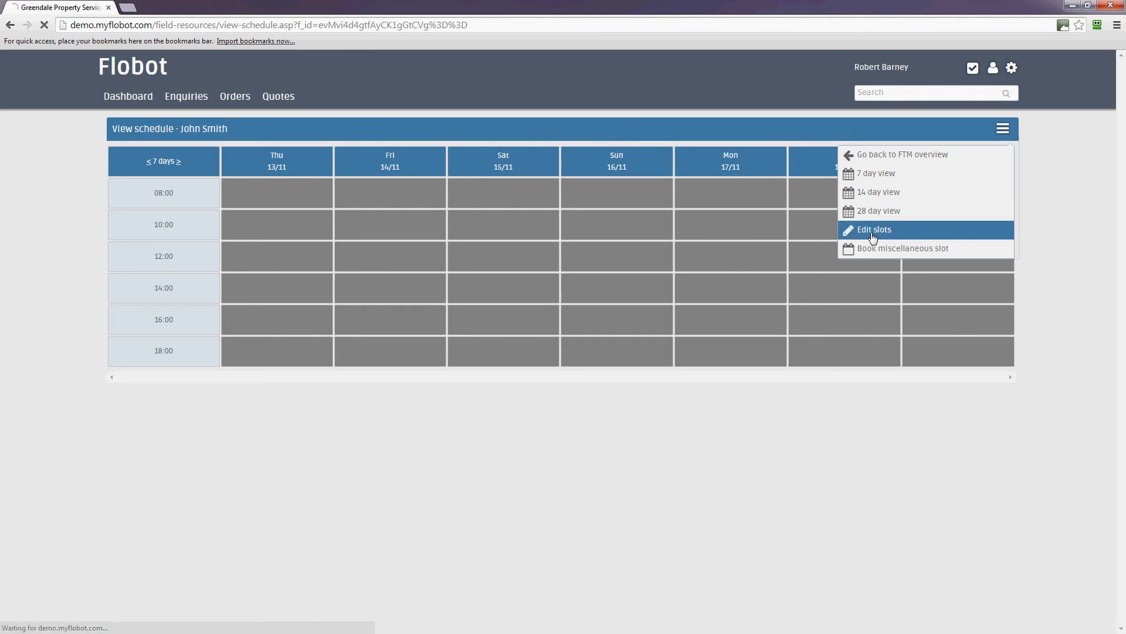
pyautogui.scroll(-3, 1051, 403)
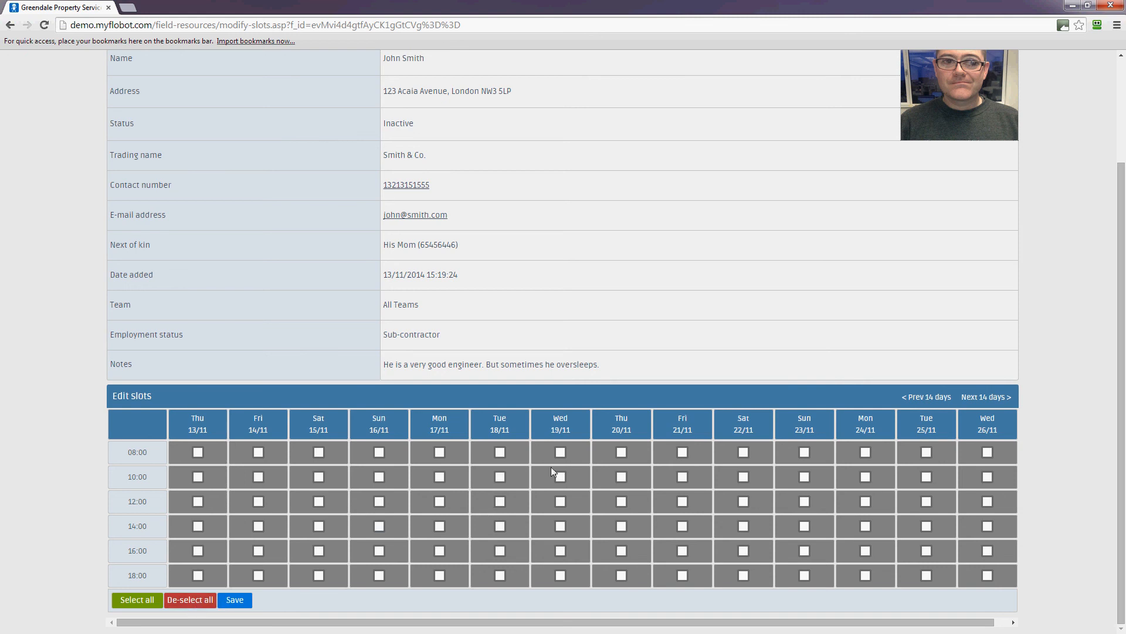
# Step: Tick the Saturday 15/11 slots at 08:00, 10:00 and 12:00
pyautogui.click(319, 455)
pyautogui.click(320, 481)
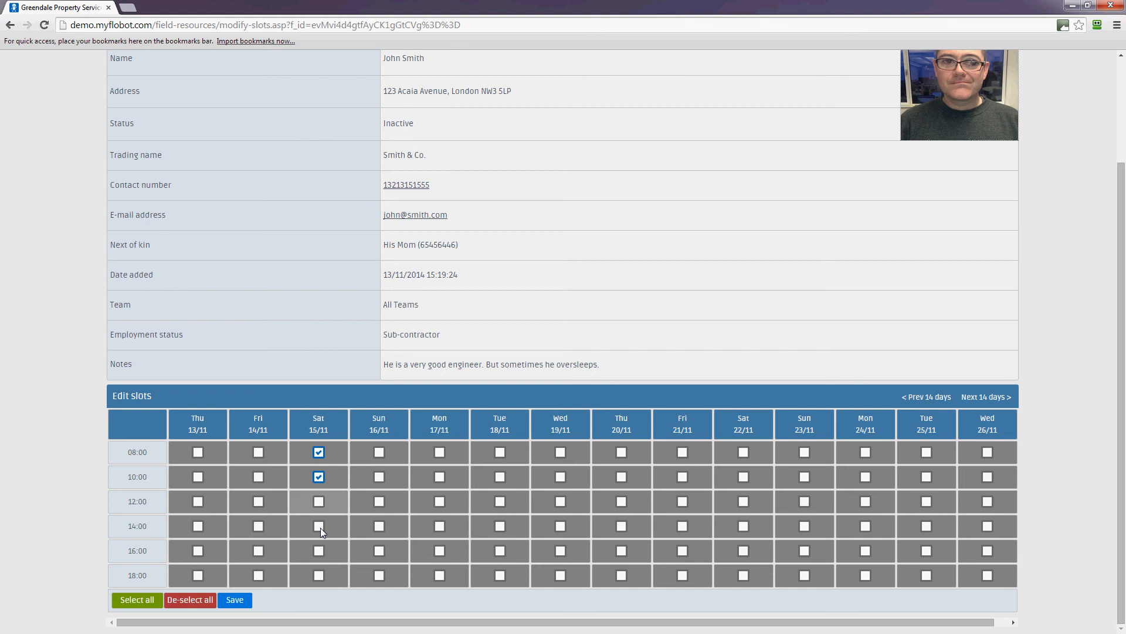
pyautogui.click(319, 503)
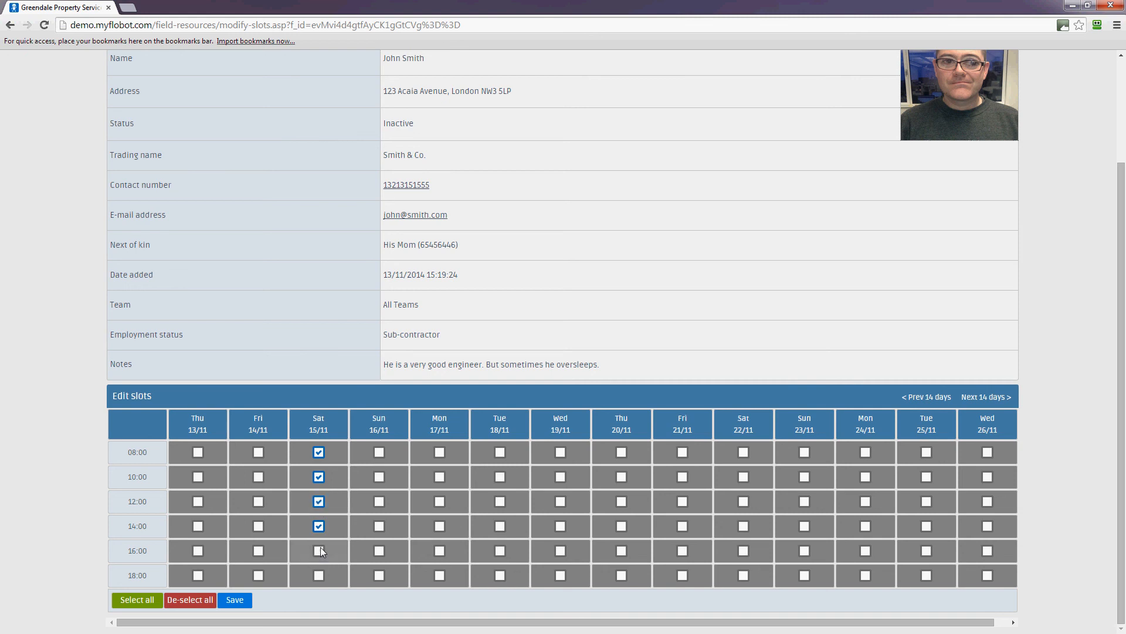
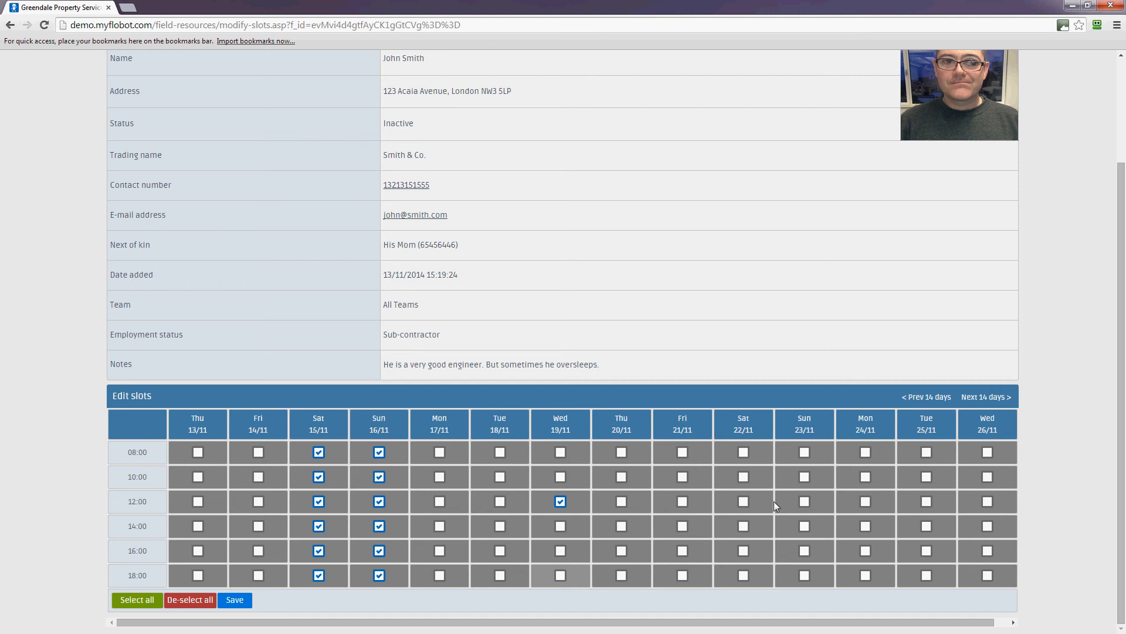
# Step: Mark the Sat 22/11 slots at 08:00, 10:00, 12:00 and 18:00 available and save
pyautogui.click(745, 452)
pyautogui.click(744, 477)
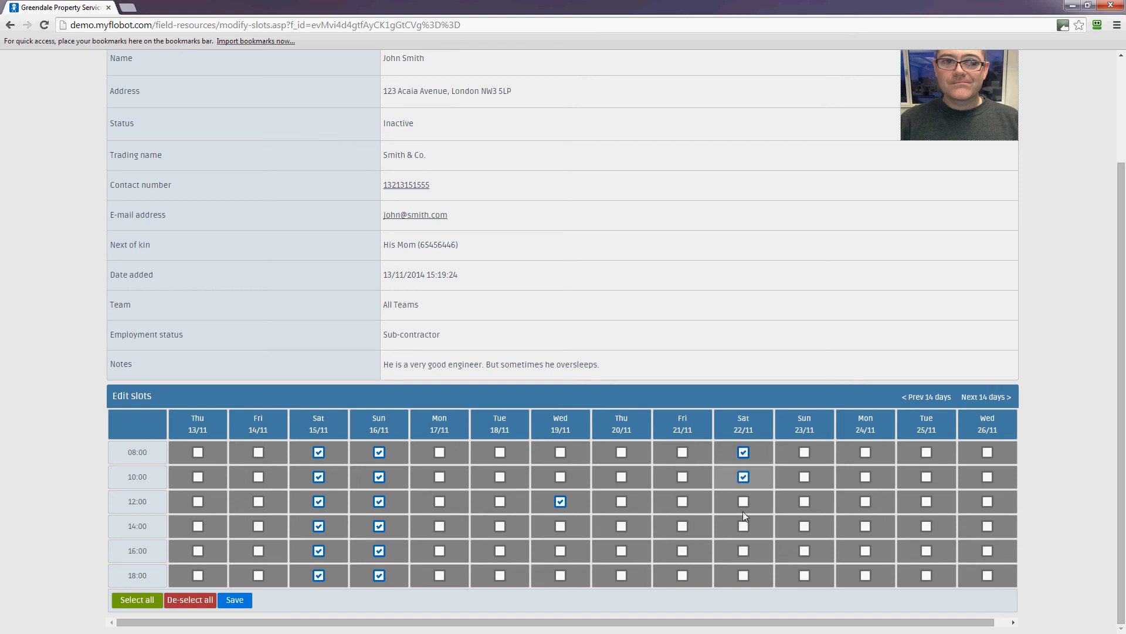
pyautogui.click(744, 527)
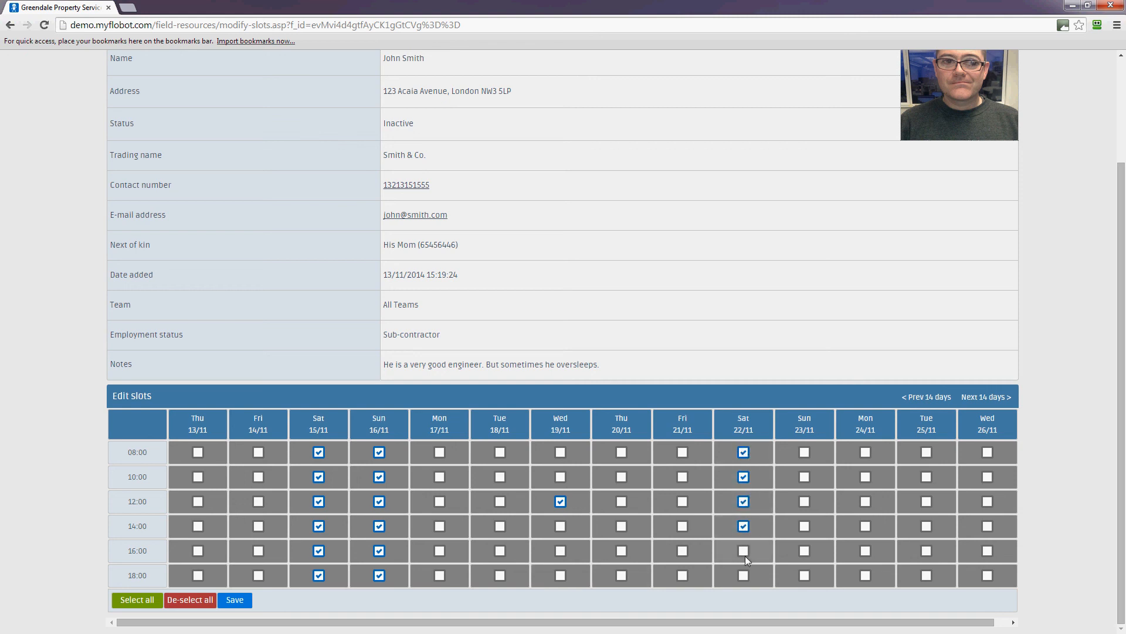
pyautogui.click(744, 576)
pyautogui.click(234, 600)
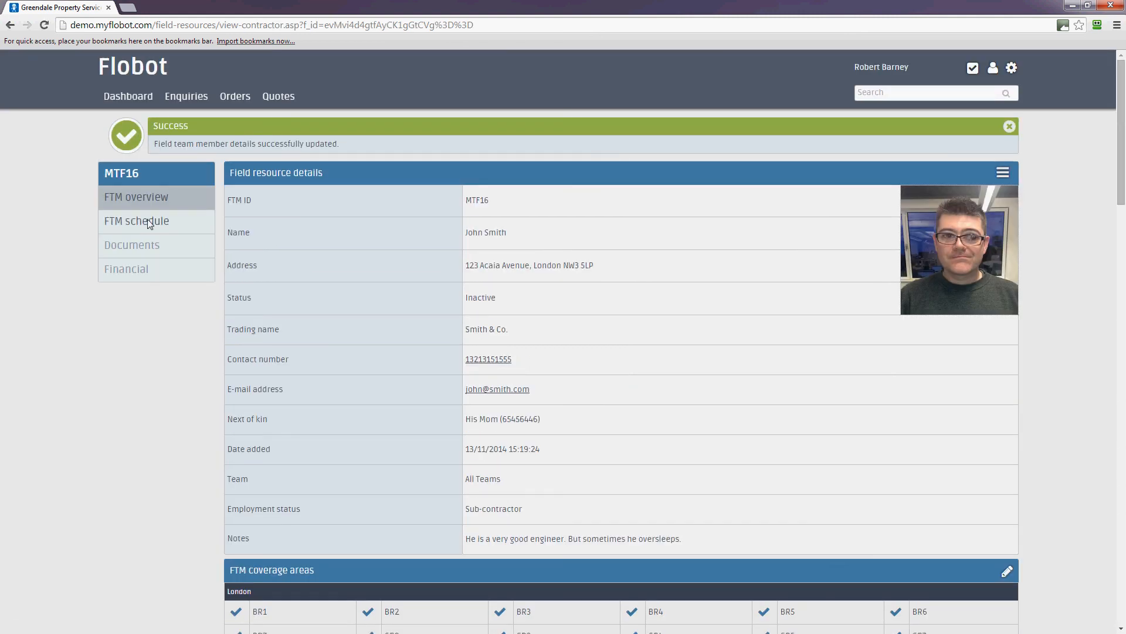
# Step: View the field team member's schedule, then return to the member overview
pyautogui.click(155, 220)
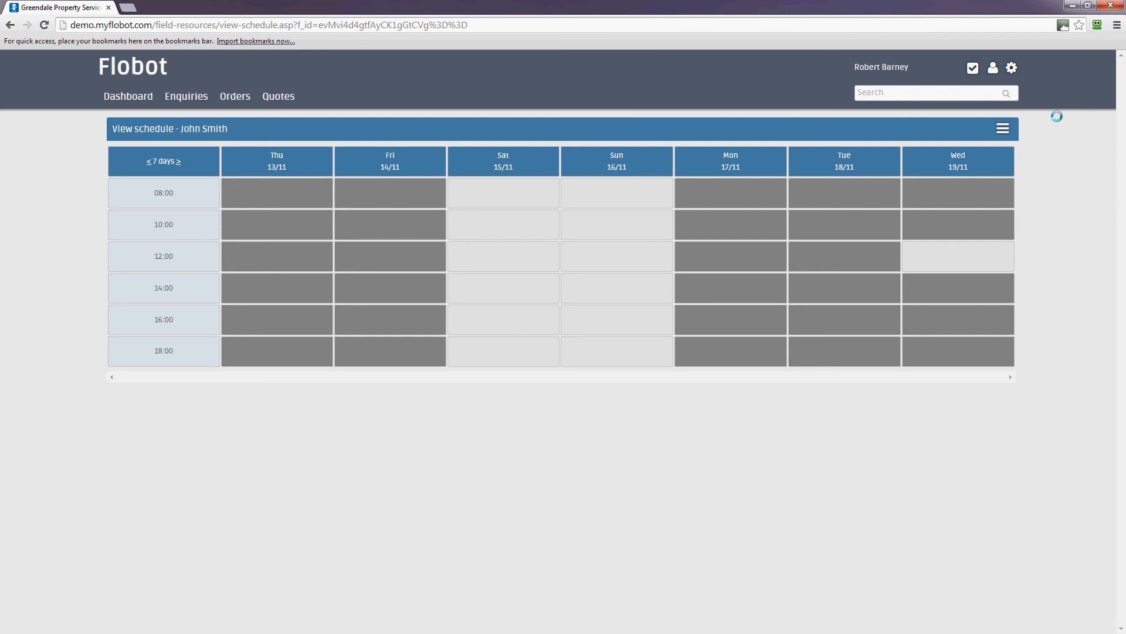
pyautogui.click(1003, 129)
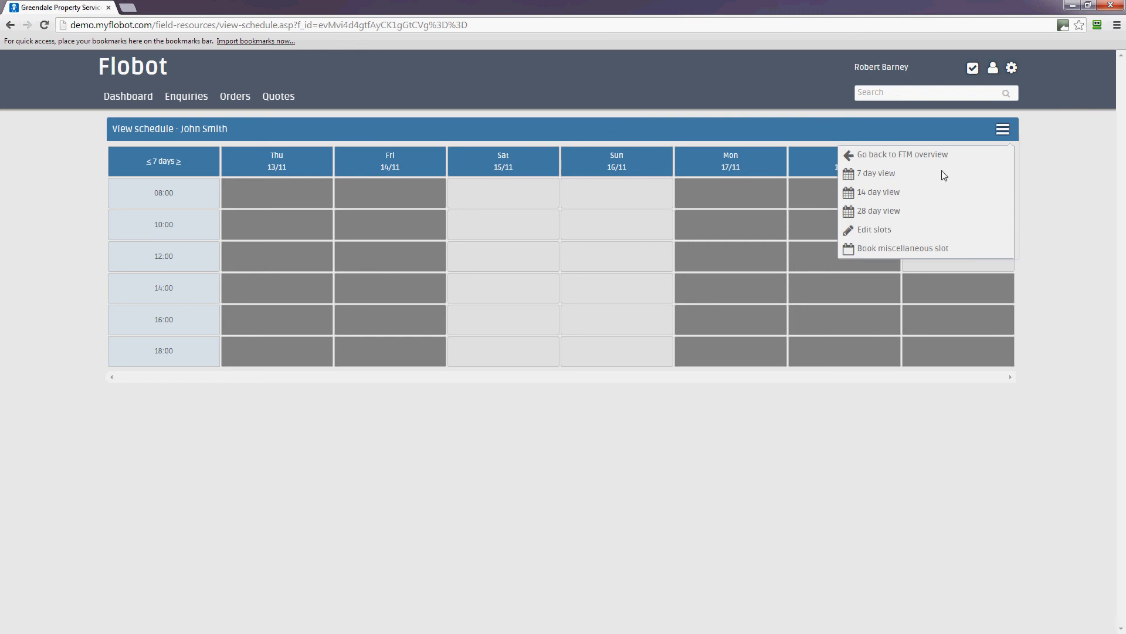
pyautogui.click(905, 155)
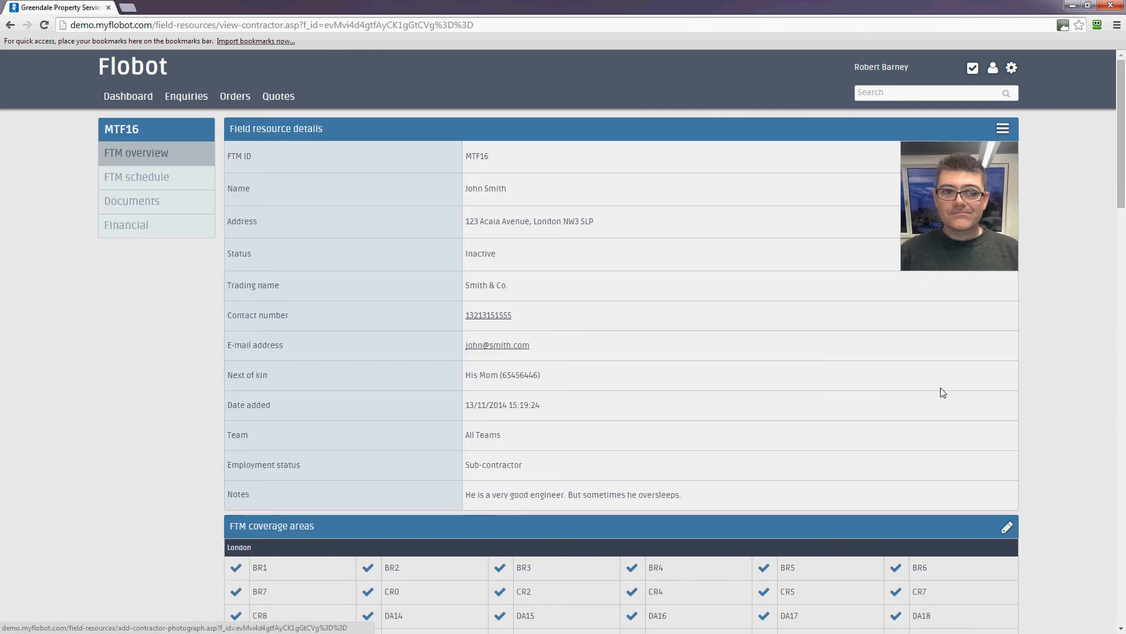
pyautogui.scroll(-4, 1015, 395)
pyautogui.scroll(-5, 143, 184)
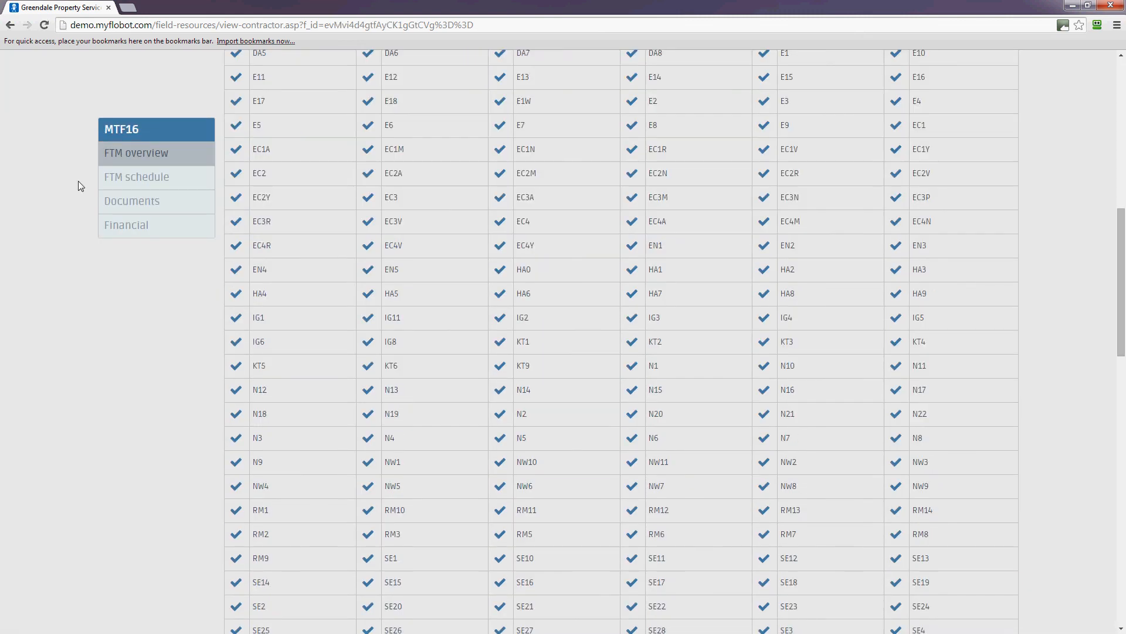
# Step: Reopen the member's schedule and go to its Edit slots page
pyautogui.click(136, 182)
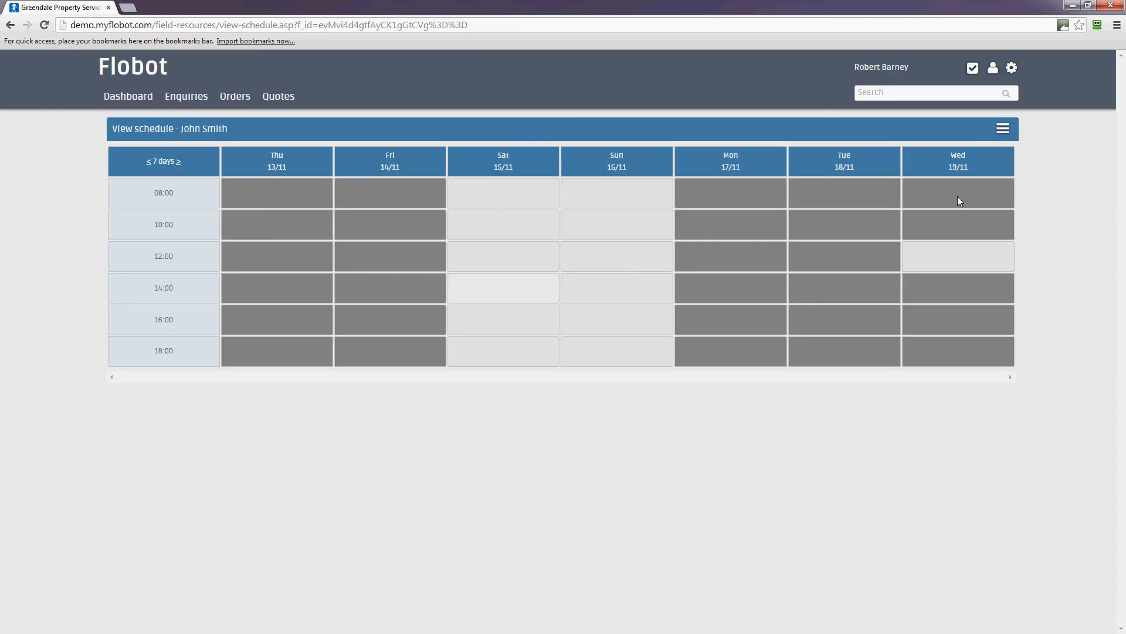
pyautogui.click(1003, 129)
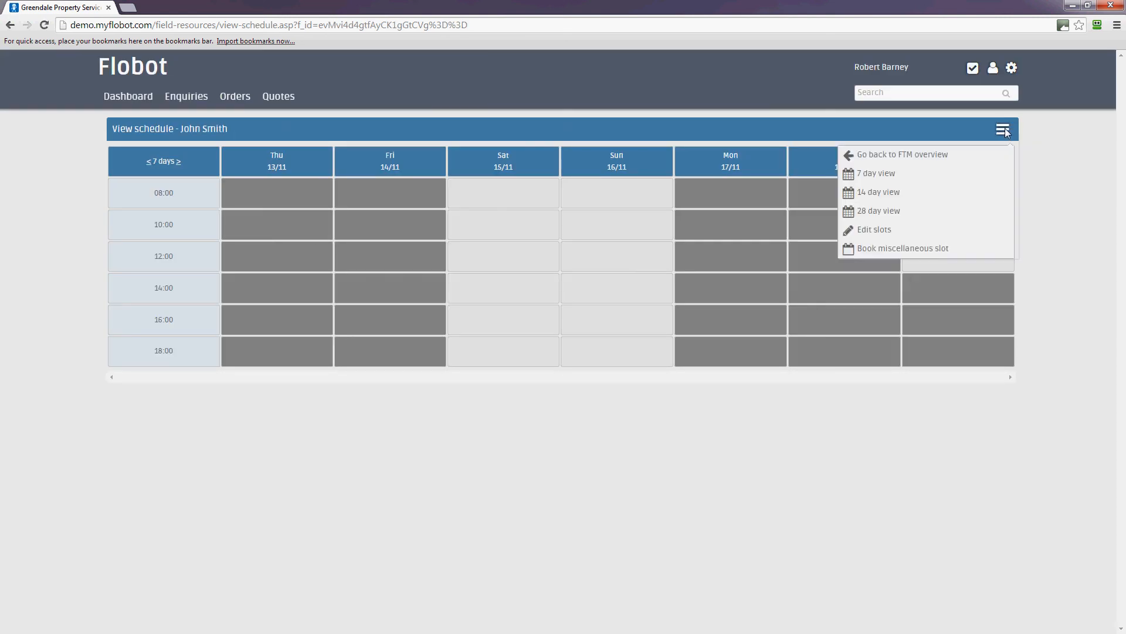
pyautogui.click(882, 232)
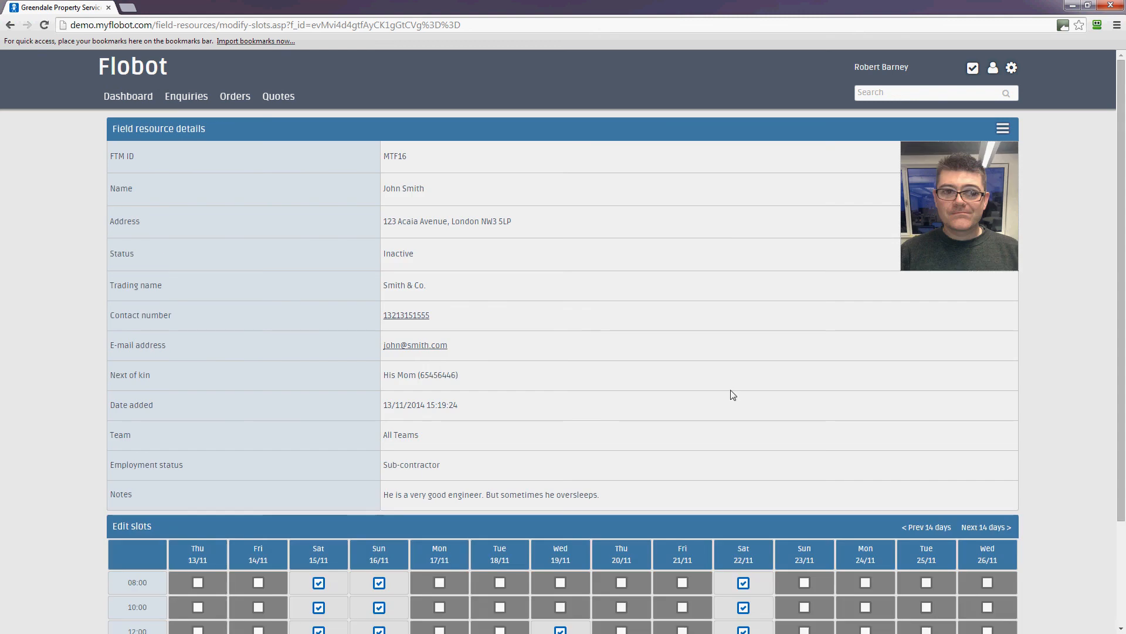
# Step: Mark Fri 14/11 12:00 and 18:00 and Thu 13/11 14:00, 16:00, 18:00 available
pyautogui.scroll(-2, 731, 392)
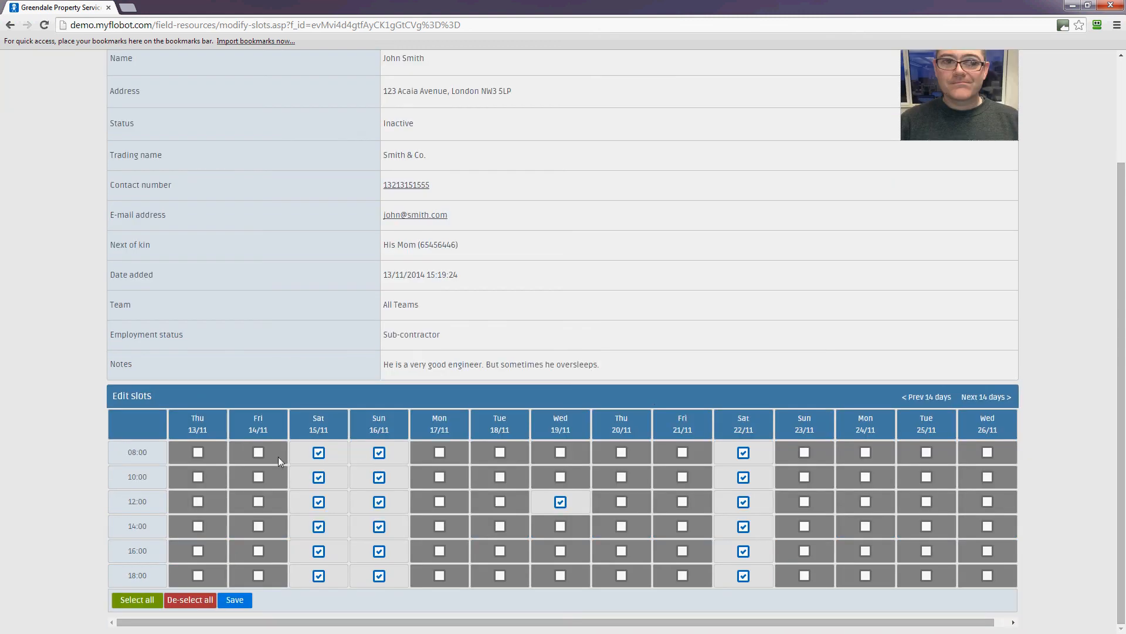
pyautogui.click(260, 502)
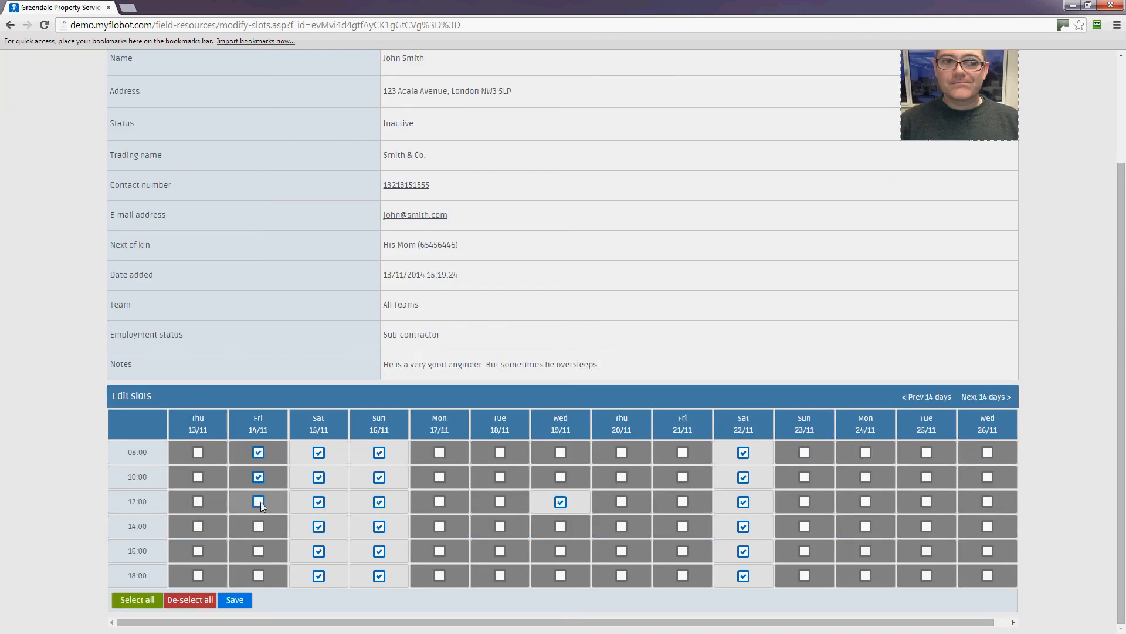
pyautogui.click(258, 575)
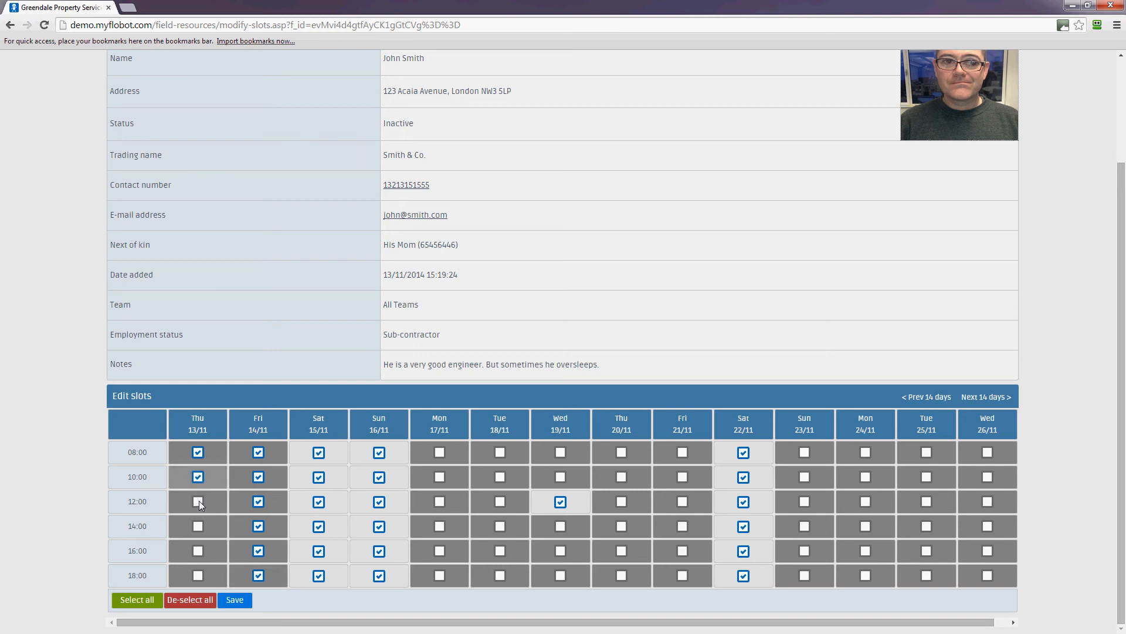
pyautogui.click(198, 552)
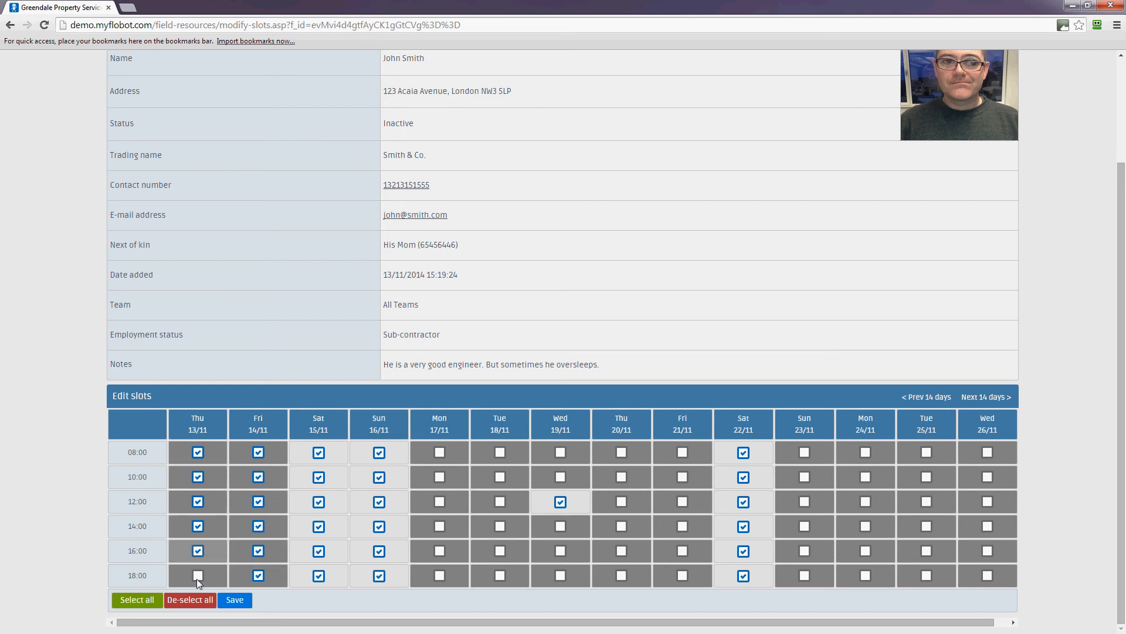
pyautogui.click(198, 575)
pyautogui.click(198, 526)
# Step: Clear all Sat 15/11 and Sun 16/11 slots from 08:00 to 18:00
pyautogui.click(318, 452)
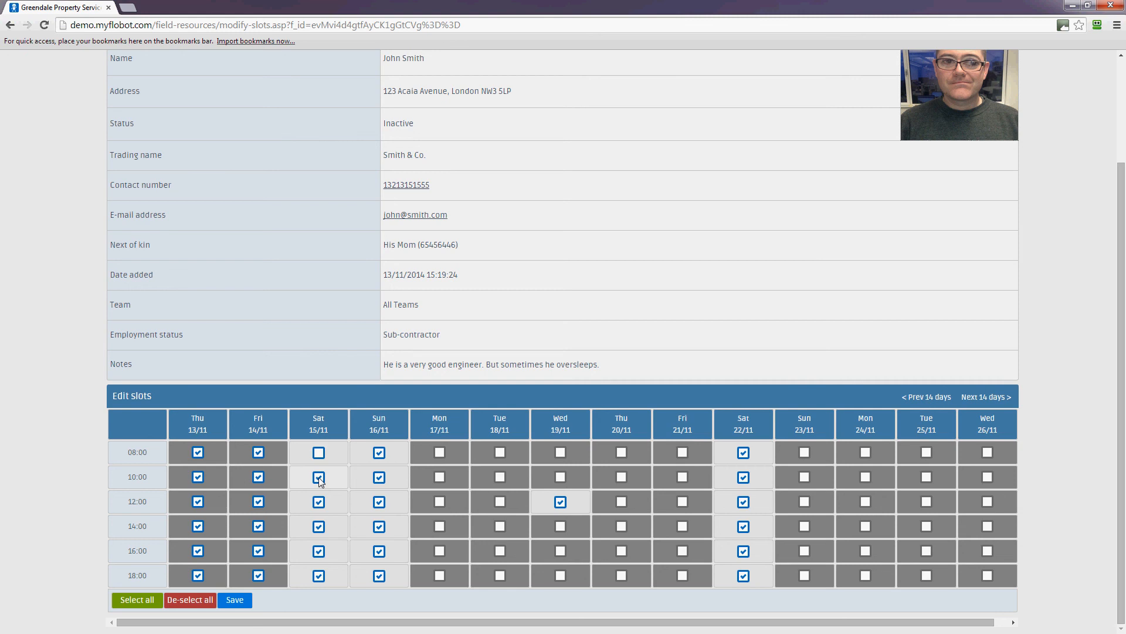
pyautogui.click(318, 477)
pyautogui.click(319, 501)
pyautogui.click(318, 526)
pyautogui.click(318, 552)
pyautogui.click(319, 575)
pyautogui.click(379, 452)
pyautogui.click(379, 477)
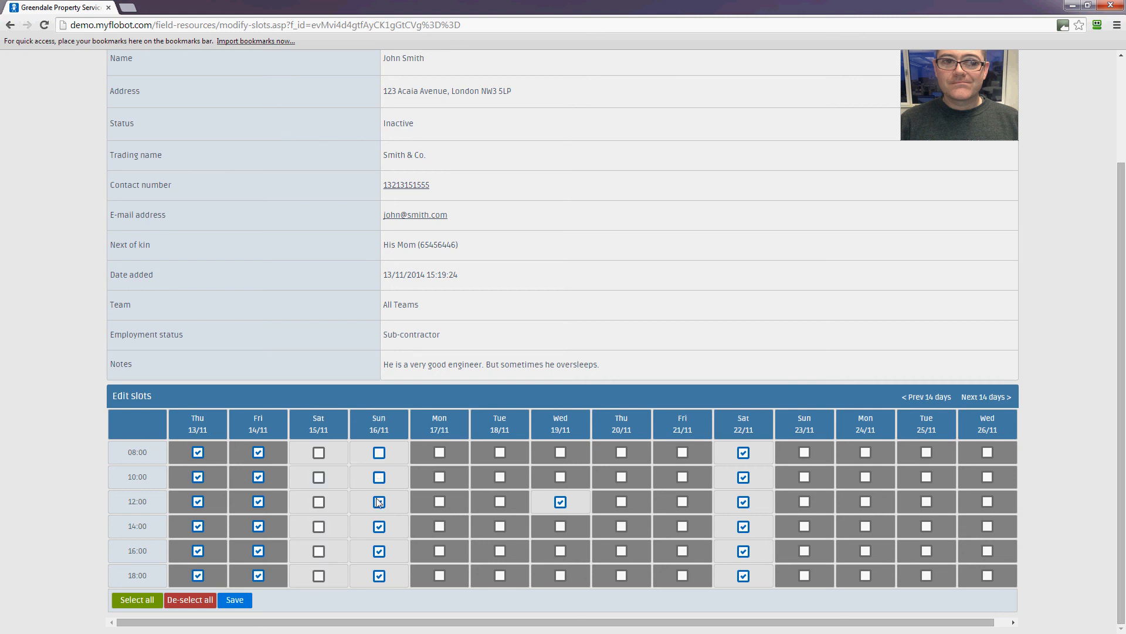
pyautogui.click(379, 501)
pyautogui.click(379, 526)
pyautogui.click(379, 551)
pyautogui.click(379, 575)
# Step: Tick Mon 17/11 08:00, select every slot, then clear Wed 19/11 12:00
pyautogui.click(440, 453)
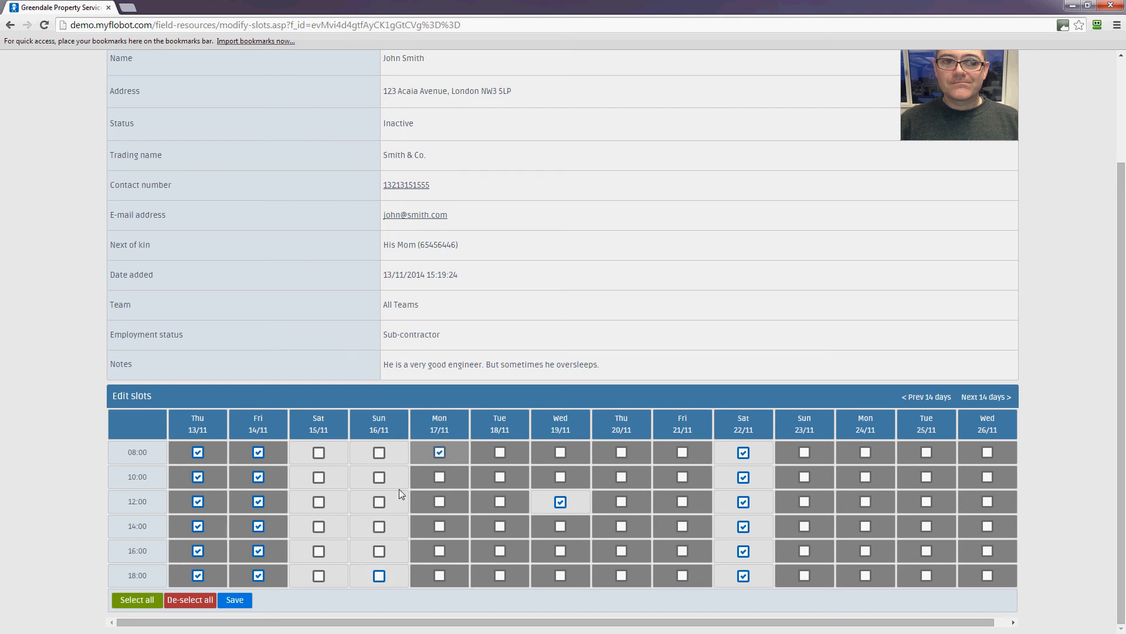
pyautogui.click(137, 600)
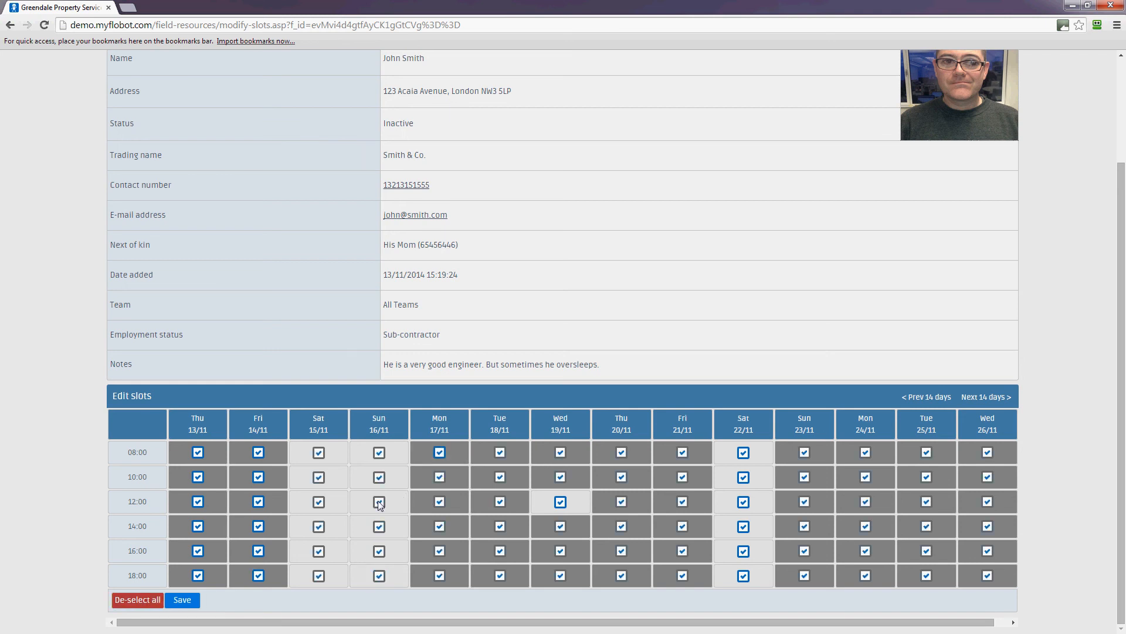
pyautogui.click(560, 502)
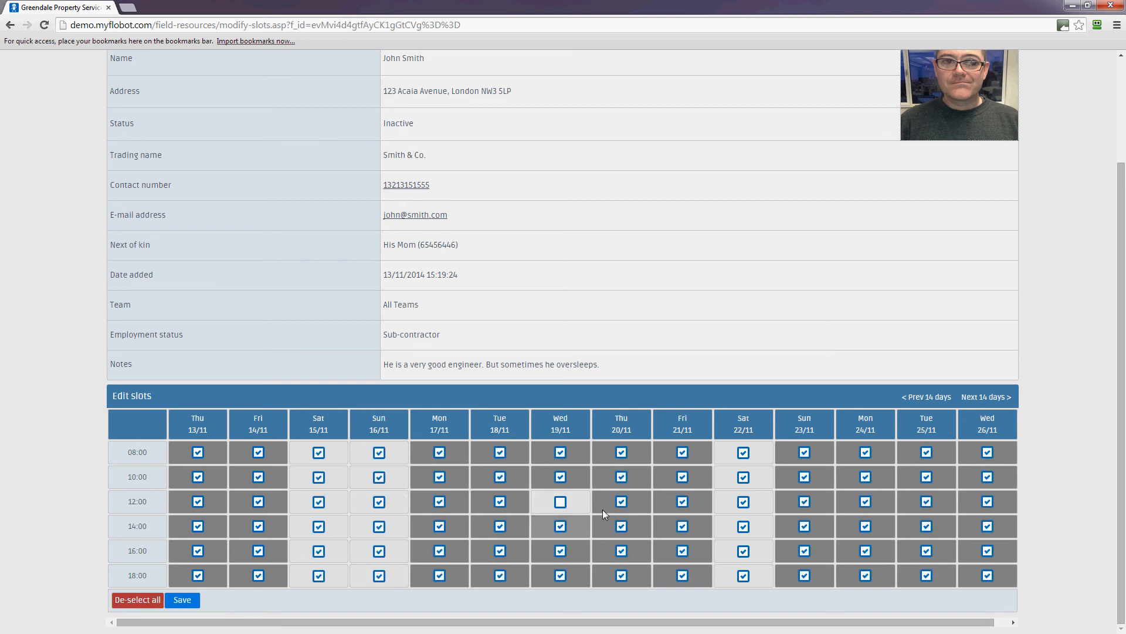
# Step: Clear all six Sat 22/11 slots and save the availability
pyautogui.click(744, 452)
pyautogui.click(743, 477)
pyautogui.click(744, 502)
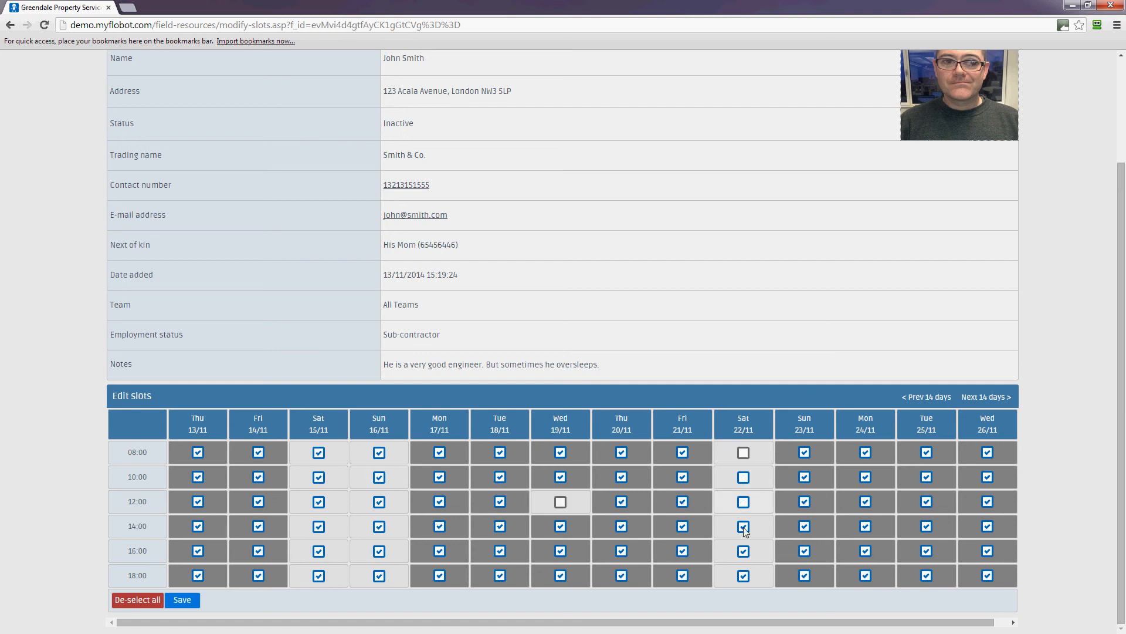
pyautogui.click(744, 526)
pyautogui.click(744, 551)
pyautogui.click(743, 576)
pyautogui.click(182, 601)
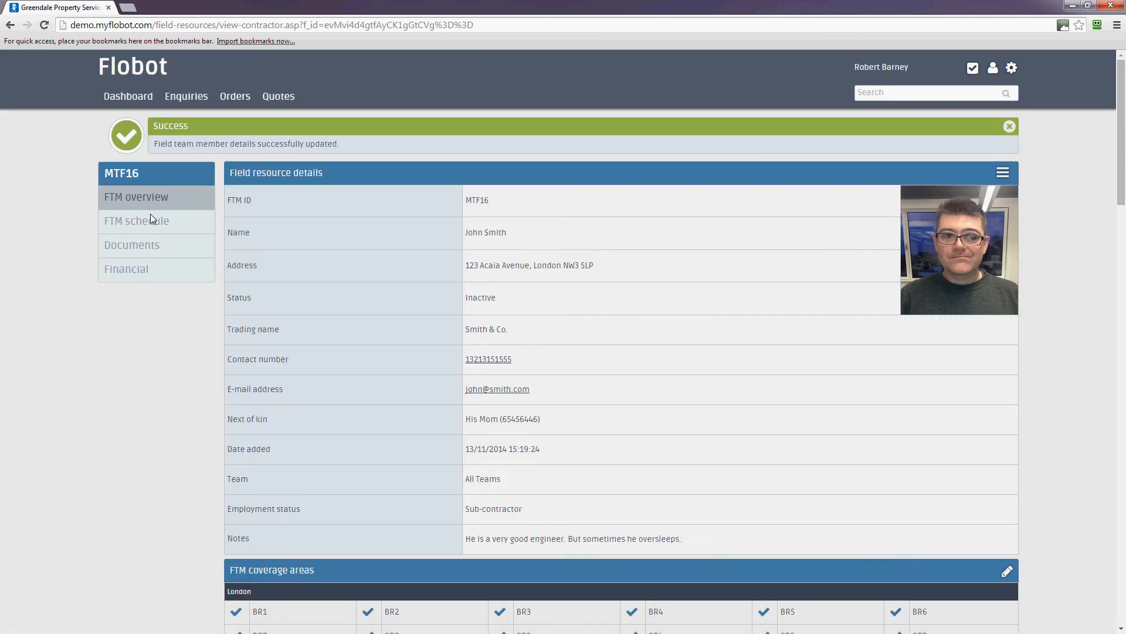
# Step: Review the field team member's schedule, then open company Settings from the gear menu
pyautogui.click(116, 223)
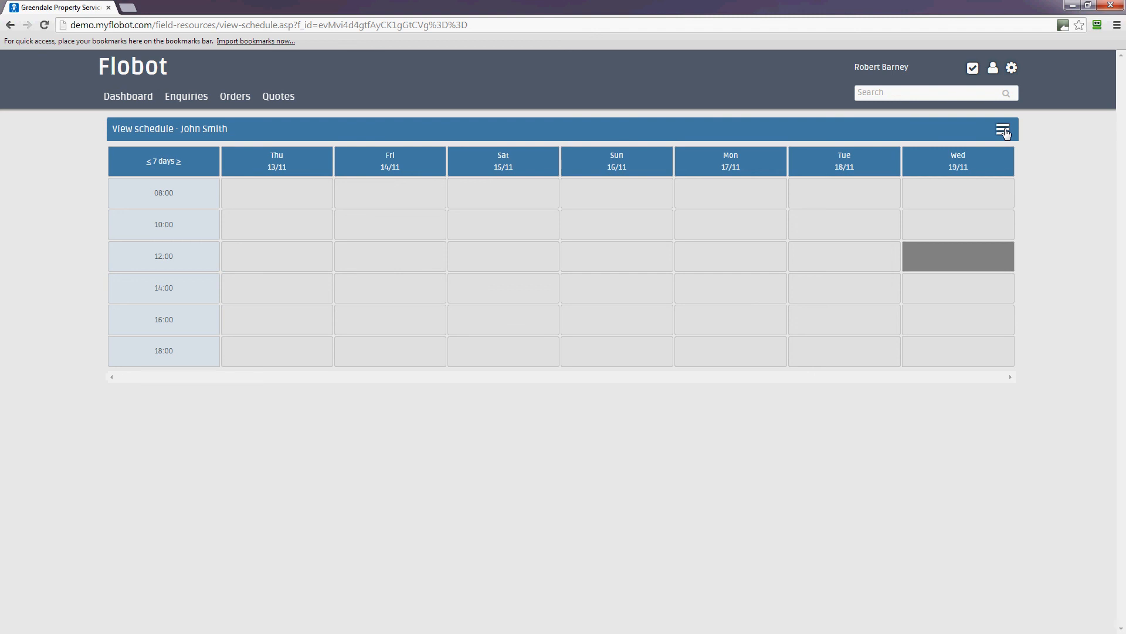
pyautogui.click(1012, 68)
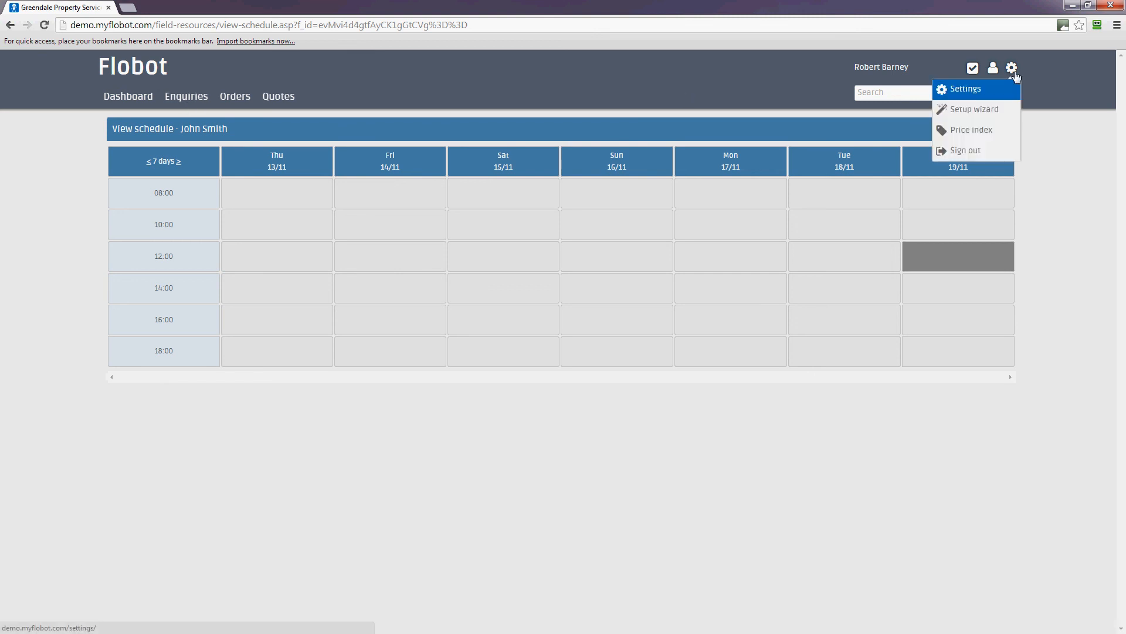
pyautogui.click(988, 95)
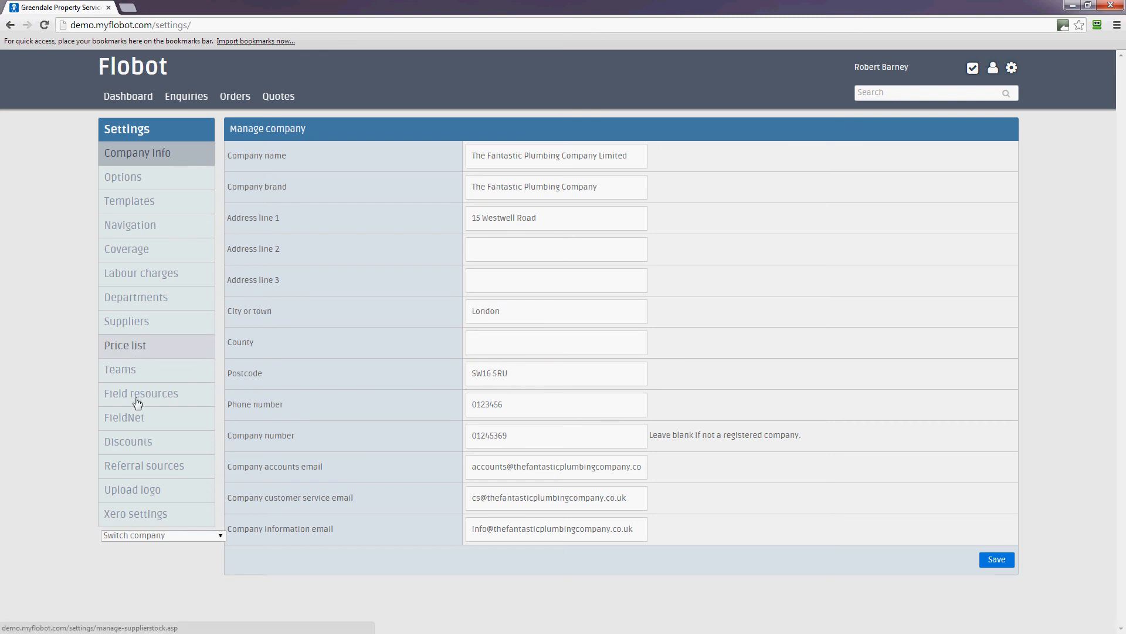
# Step: In Field resources, change MTF16's availability for work status from Pending to Active and save
pyautogui.click(137, 402)
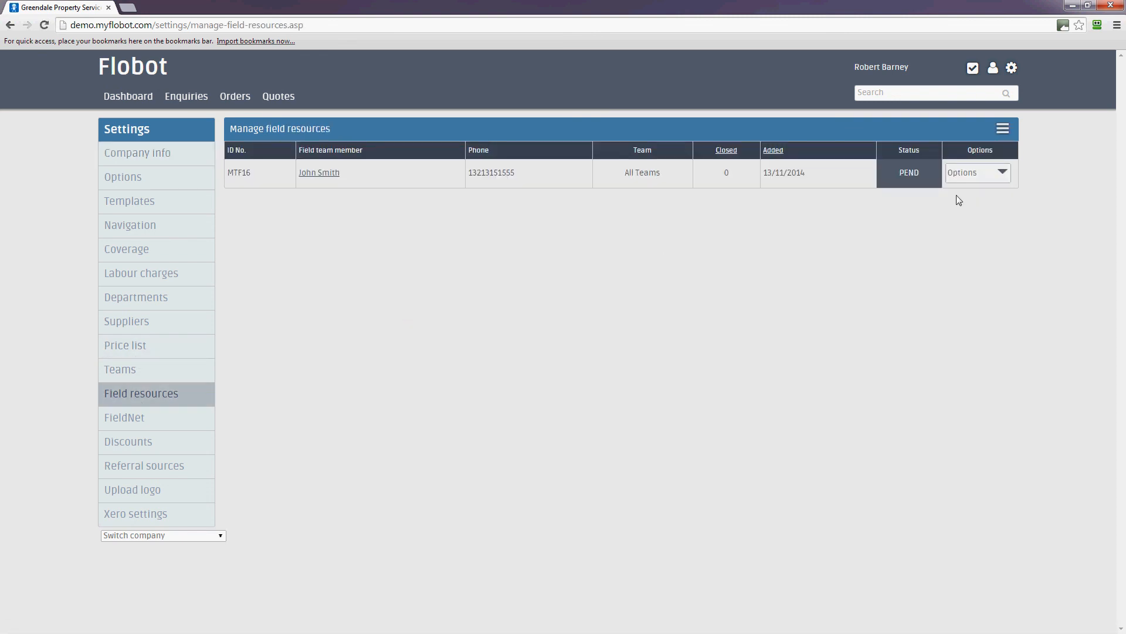
pyautogui.click(1003, 173)
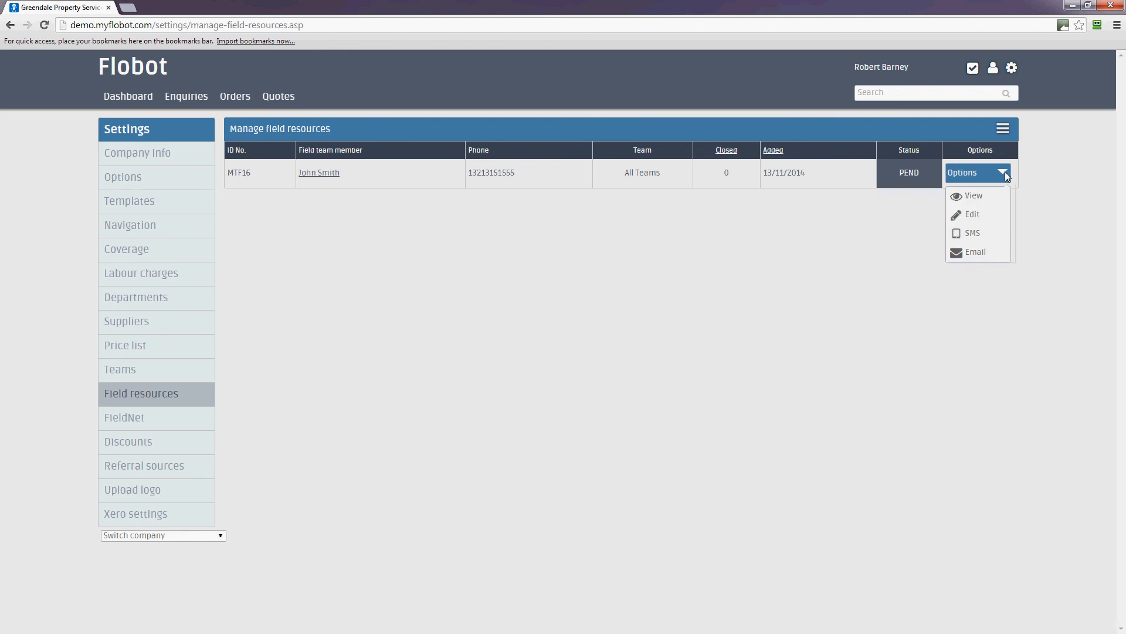
pyautogui.click(990, 215)
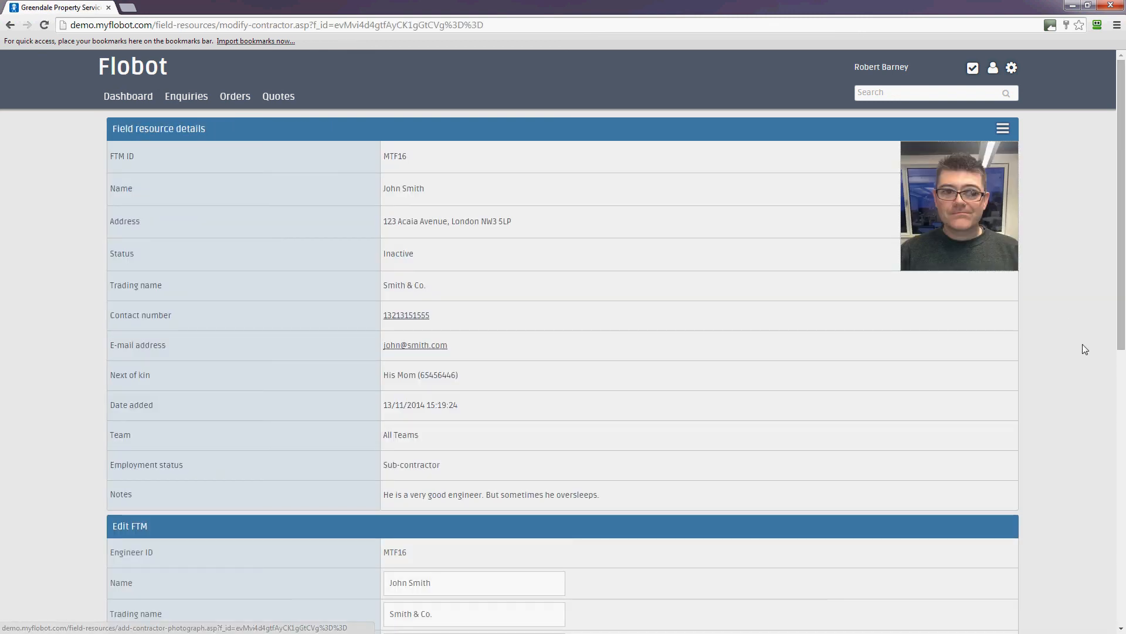
pyautogui.scroll(-8, 1085, 349)
pyautogui.scroll(-2, 1085, 349)
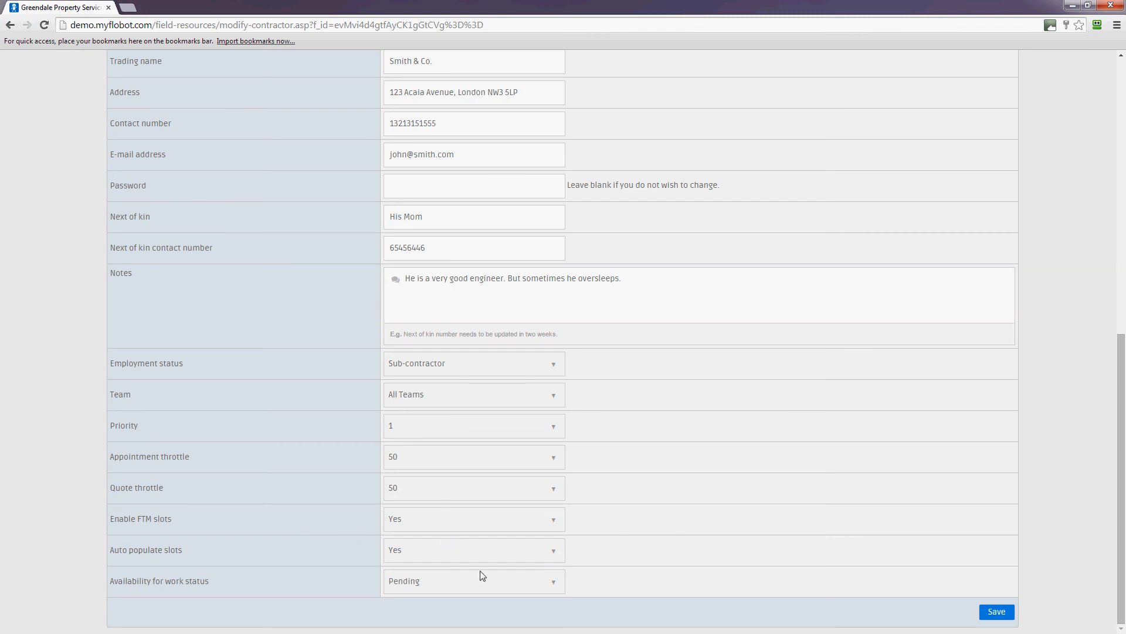
pyautogui.click(516, 582)
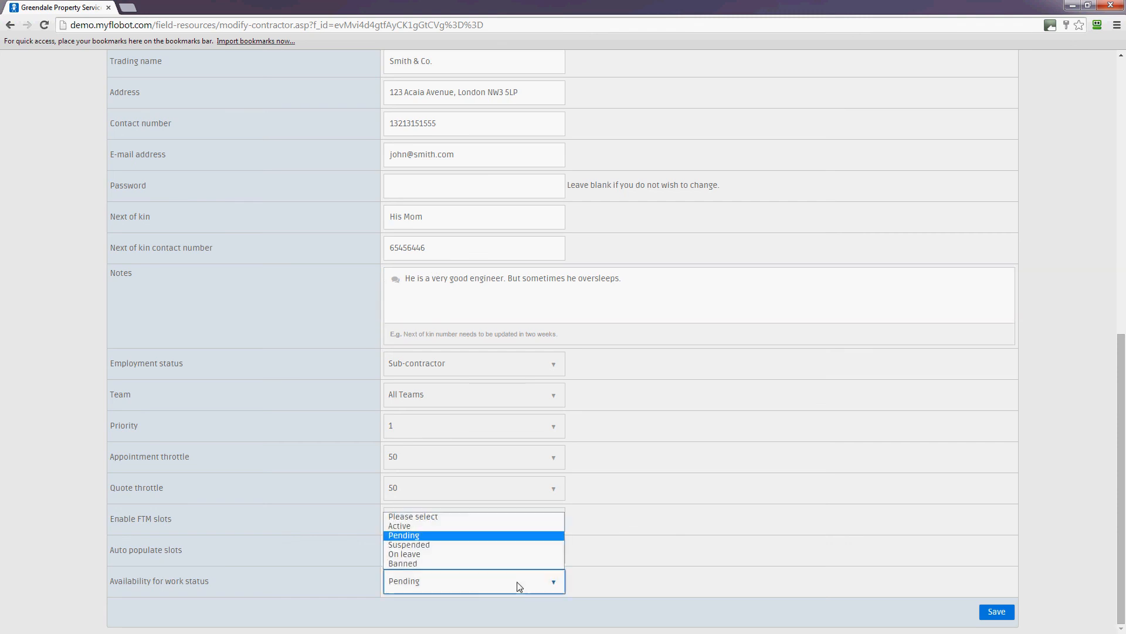
pyautogui.click(405, 526)
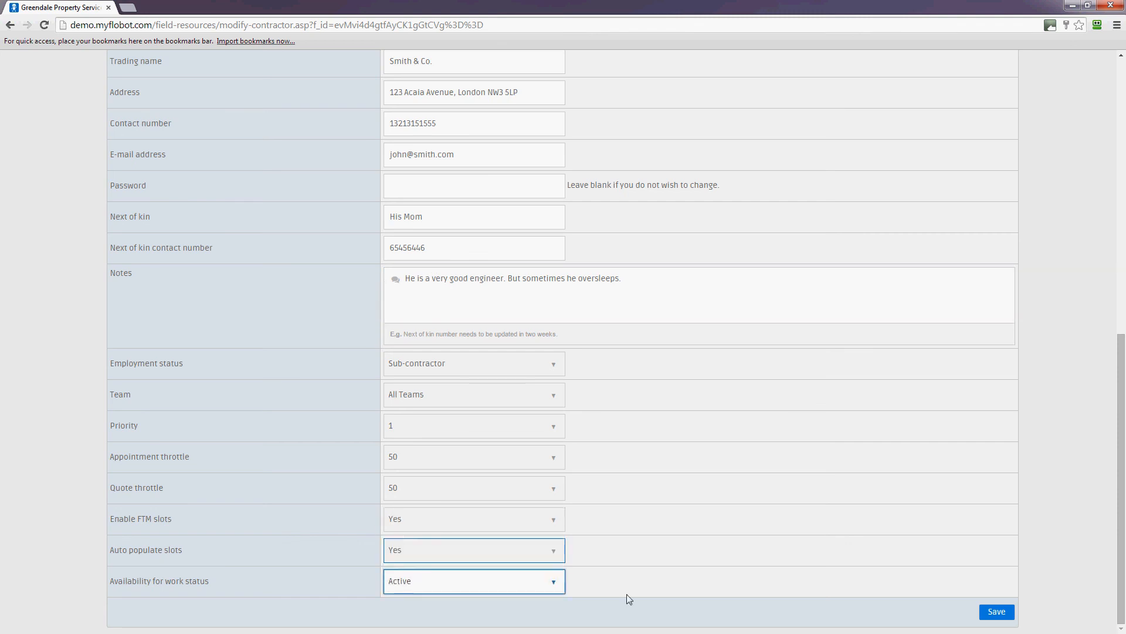
pyautogui.click(996, 612)
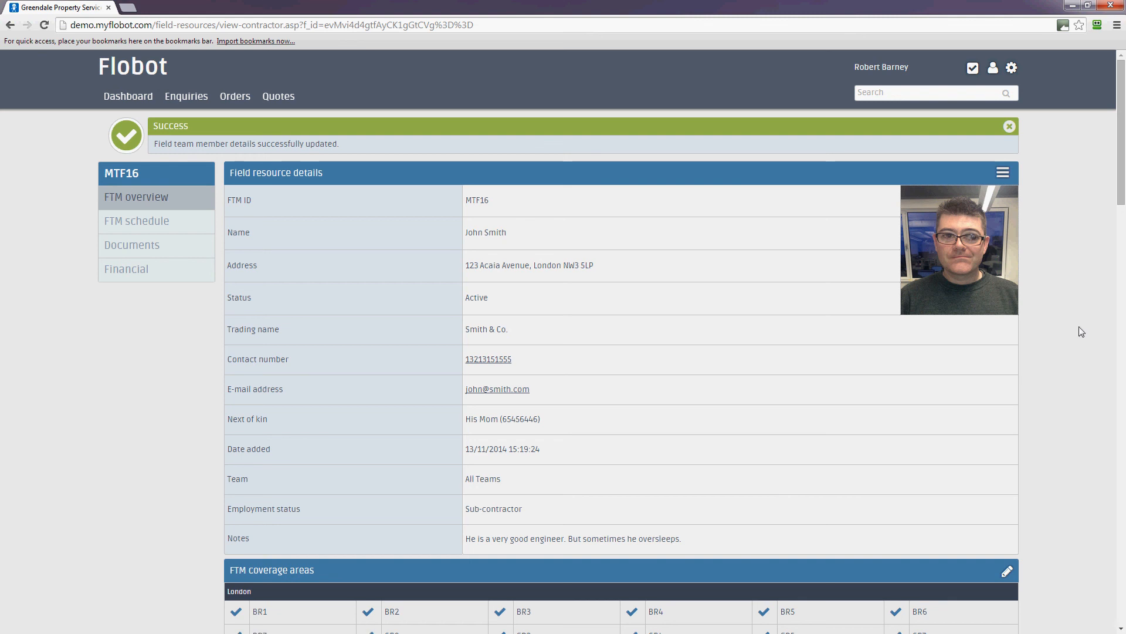
pyautogui.scroll(-4, 1124, 231)
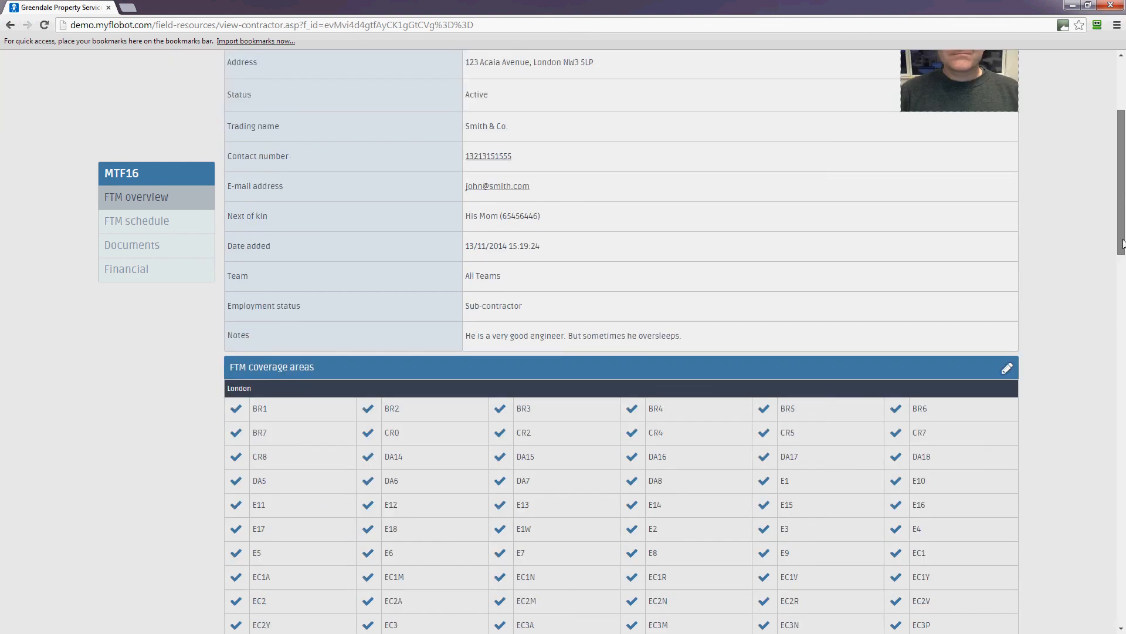
pyautogui.scroll(4, 1093, 164)
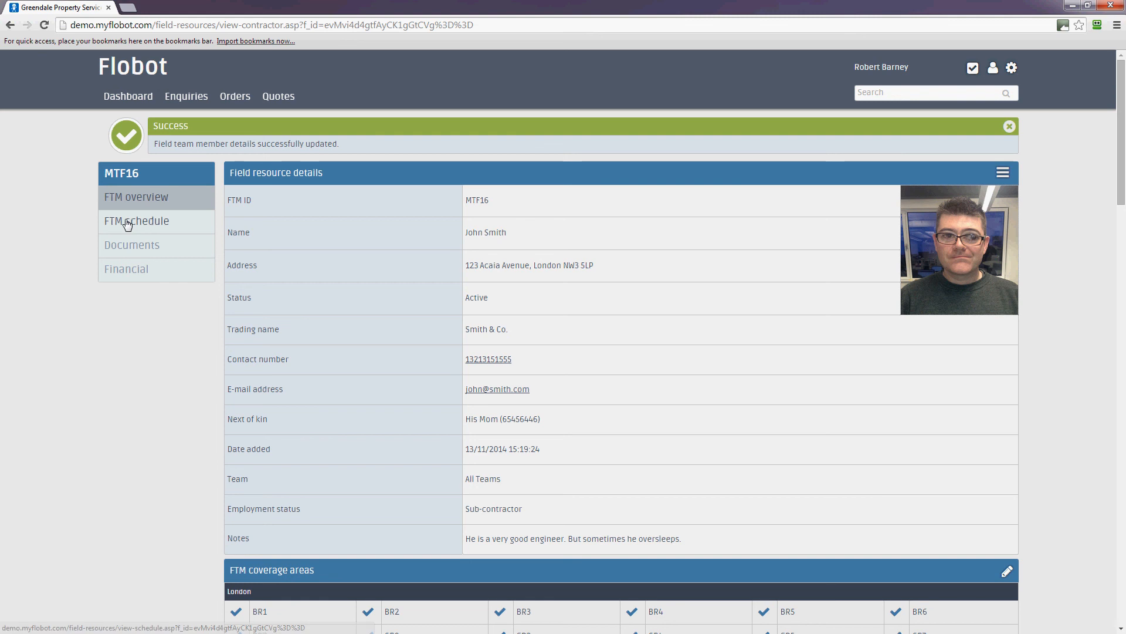
pyautogui.click(1012, 68)
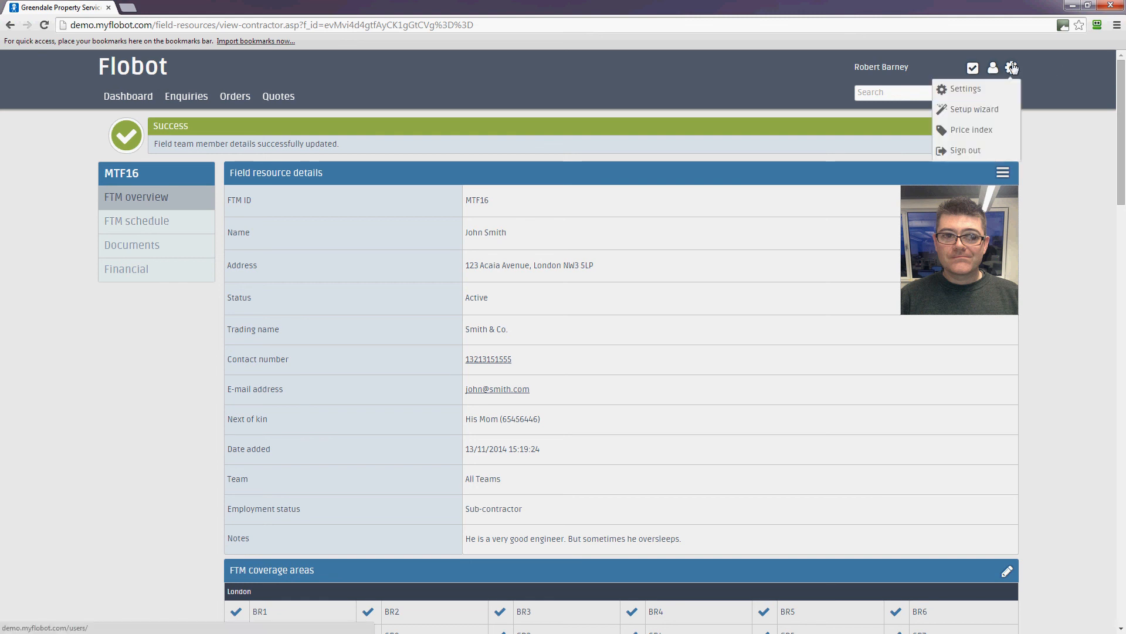
# Step: Go to Settings, look through FieldNet and Discounts, then open Referral sources
pyautogui.click(975, 89)
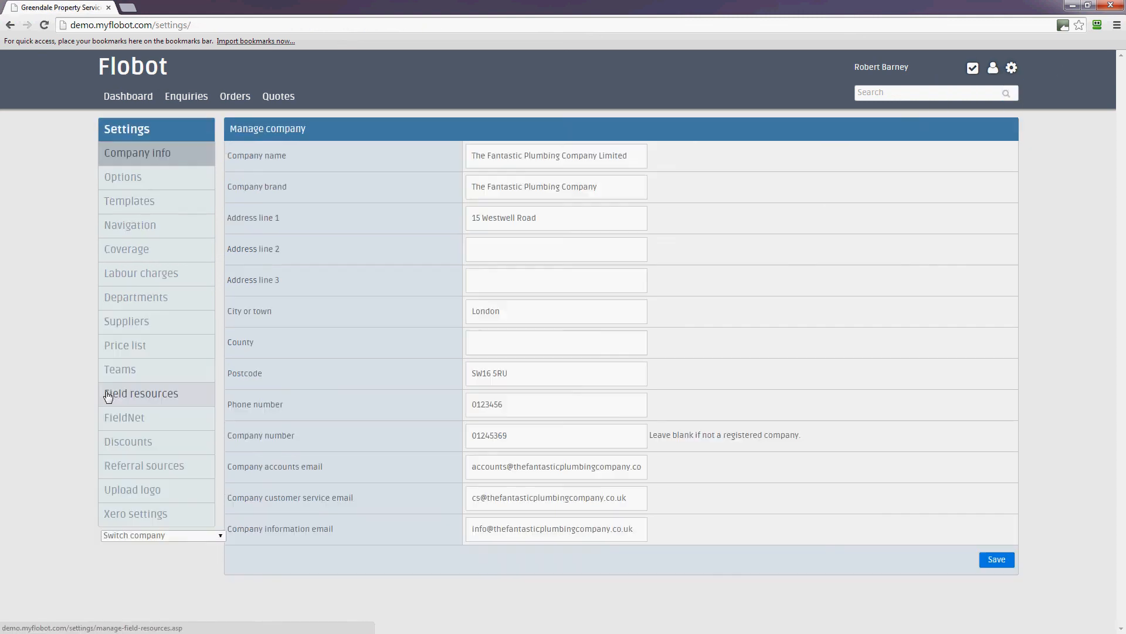
pyautogui.click(120, 421)
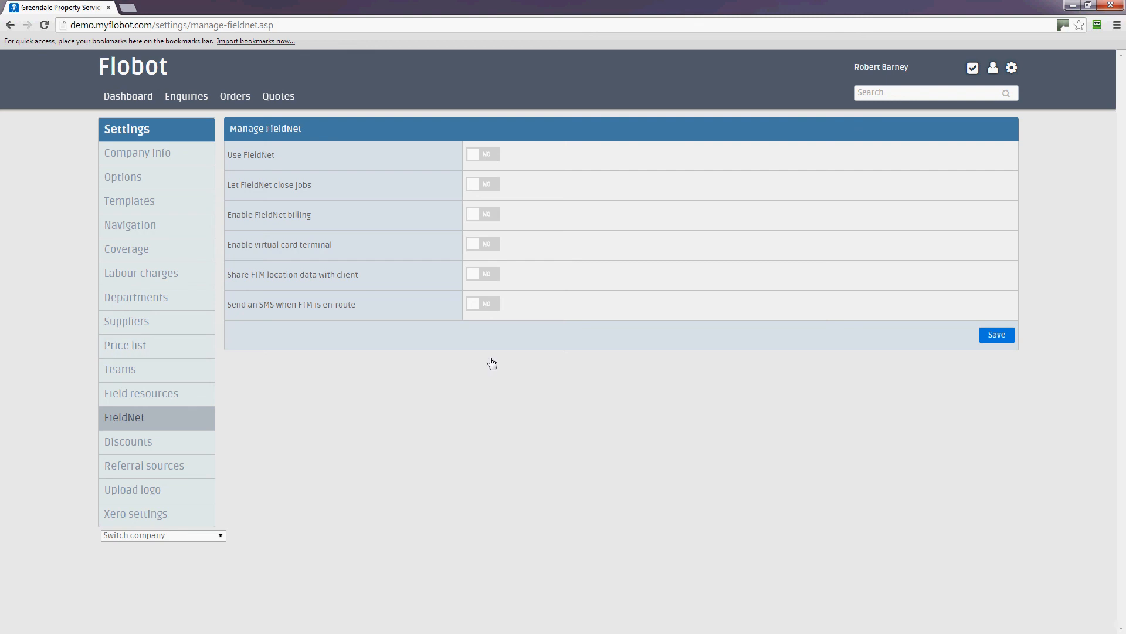
pyautogui.click(114, 448)
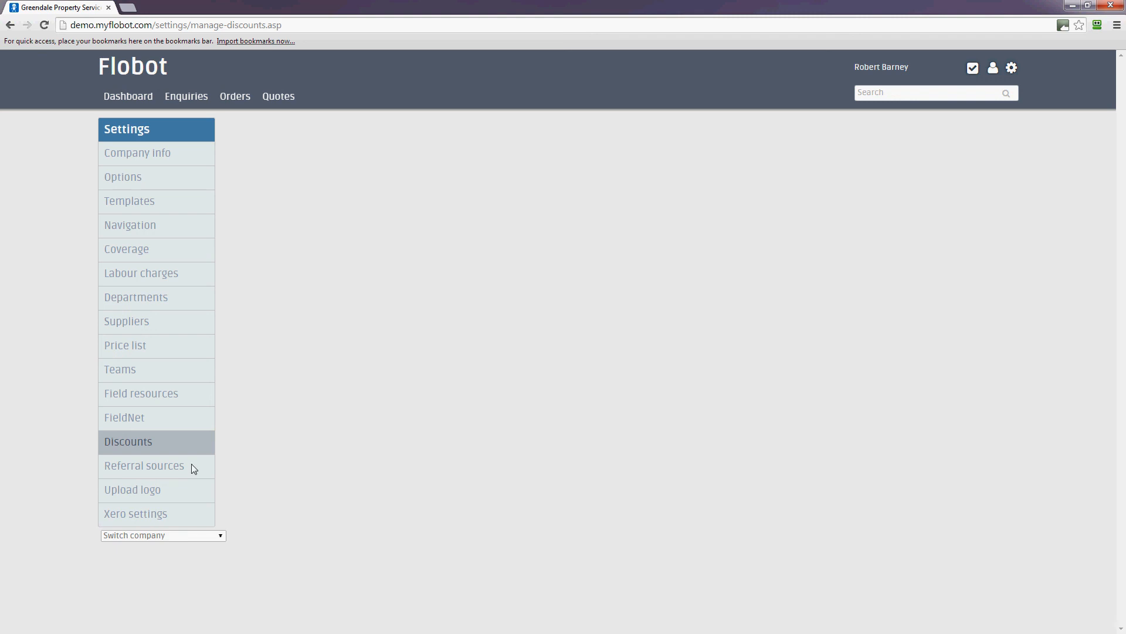
pyautogui.click(155, 469)
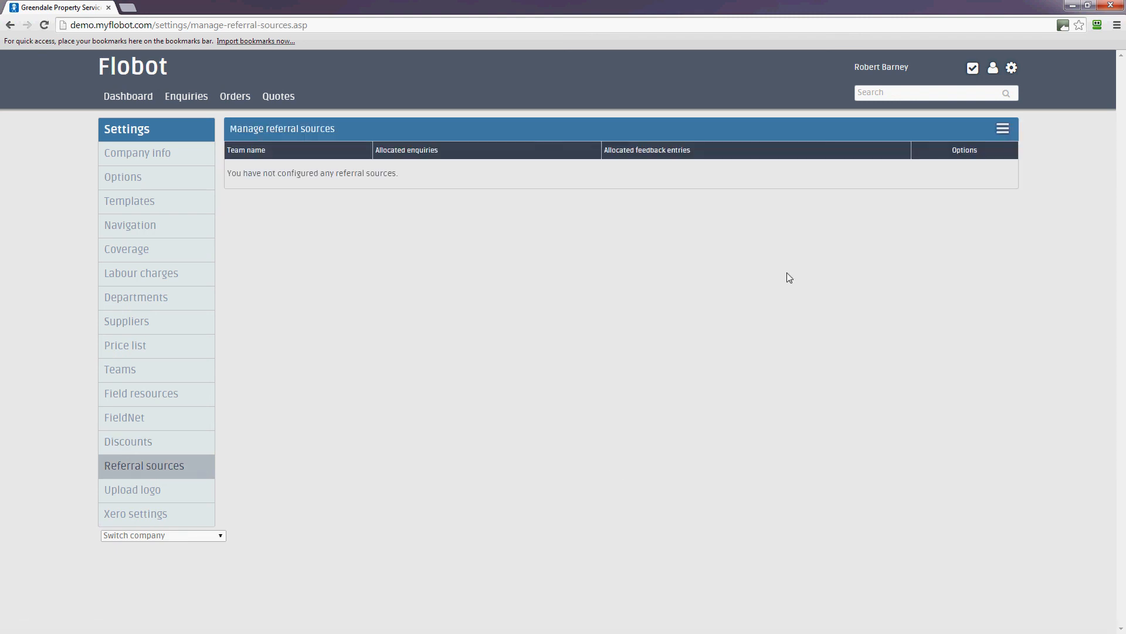
# Step: Add 'Google' as a referral source
pyautogui.click(1004, 129)
pyautogui.click(871, 154)
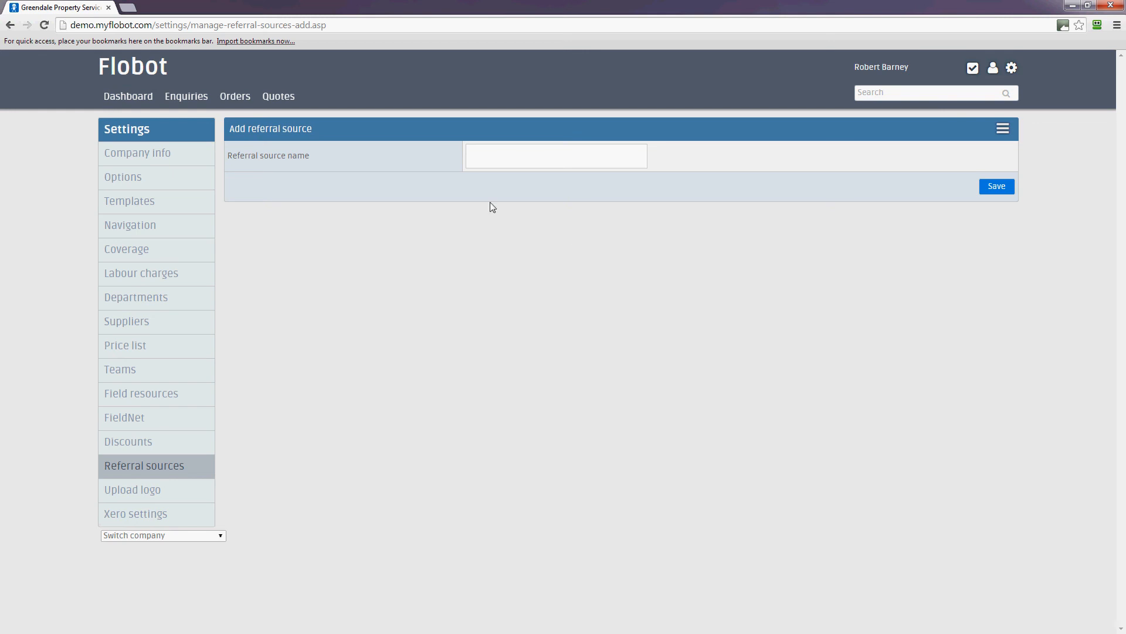
pyautogui.click(503, 156)
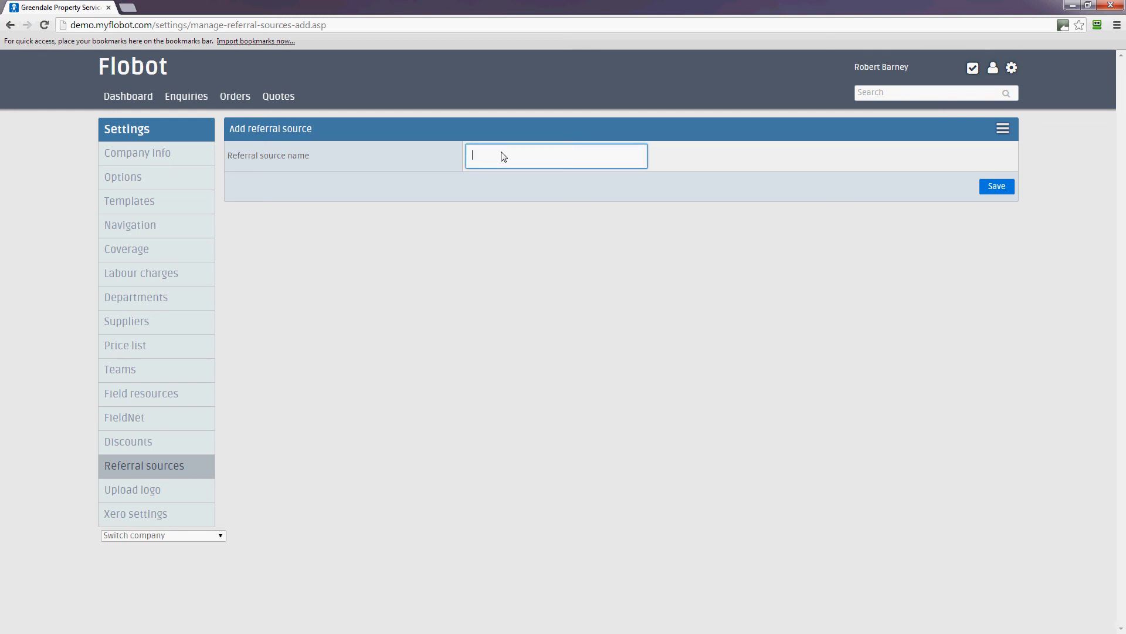
pyautogui.write('Google')
pyautogui.click(996, 186)
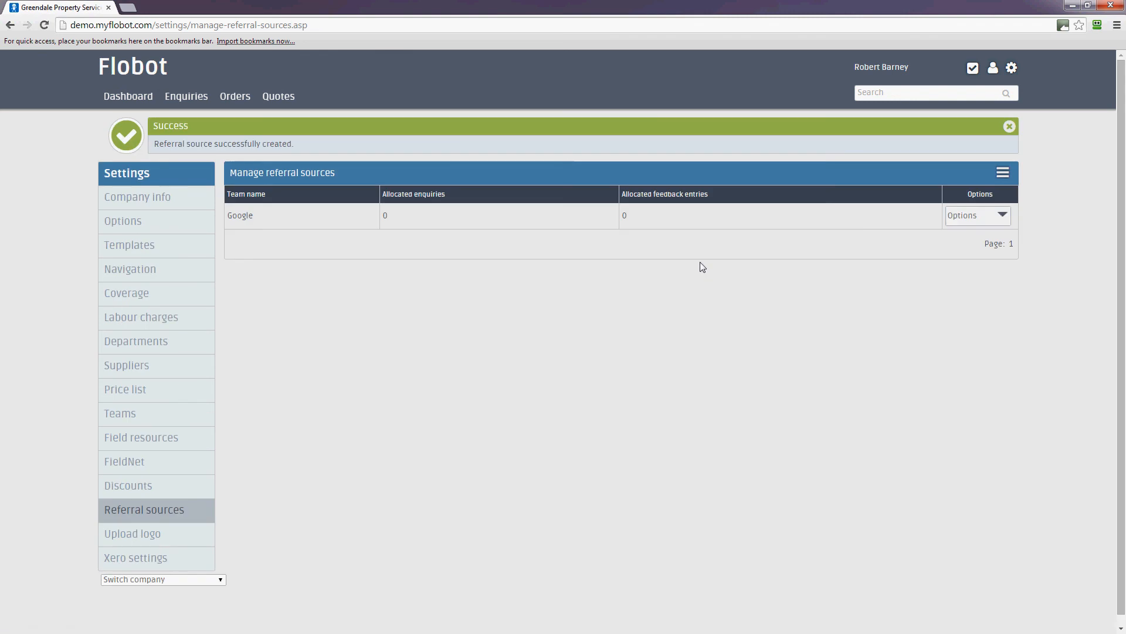
# Step: Add 'Customer referral' as a second referral source
pyautogui.click(1003, 174)
pyautogui.click(937, 202)
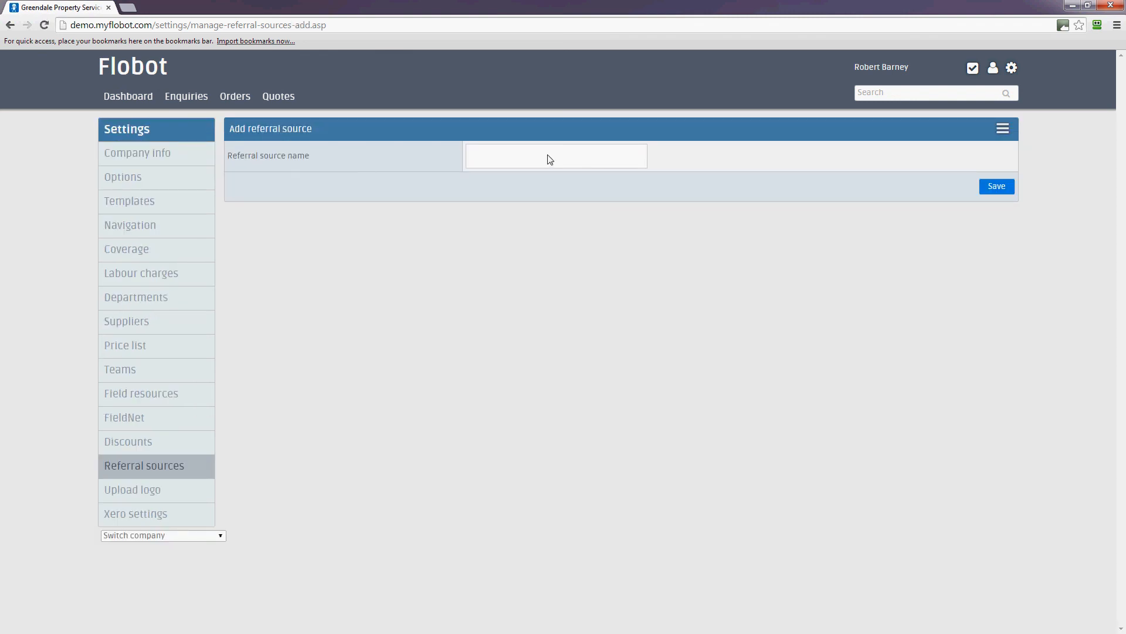
pyautogui.click(549, 153)
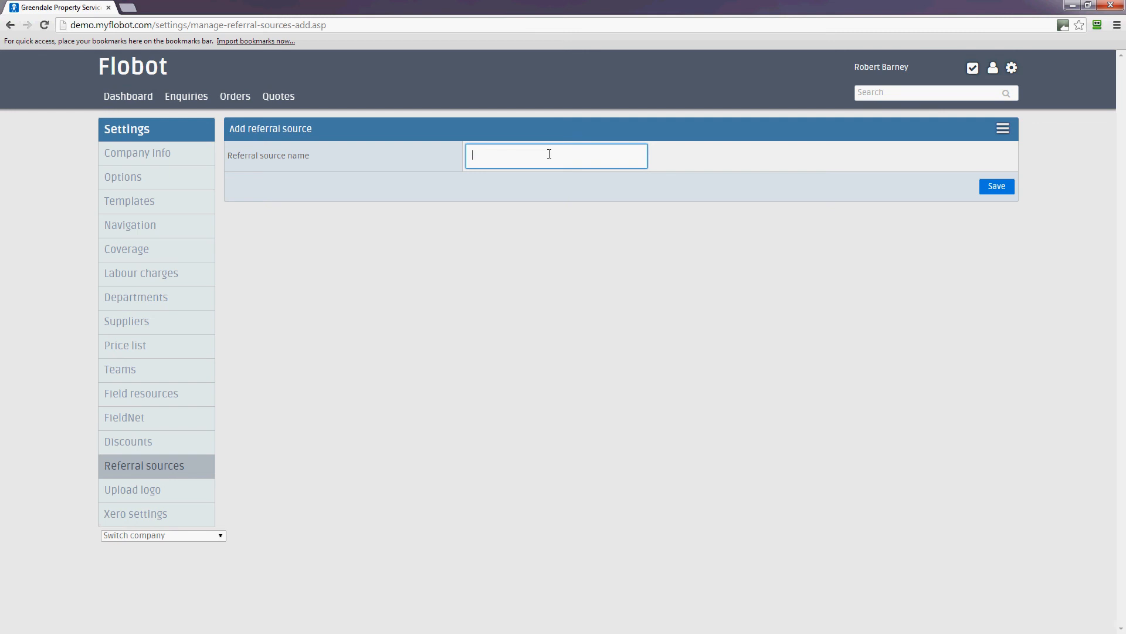
pyautogui.press('Return')
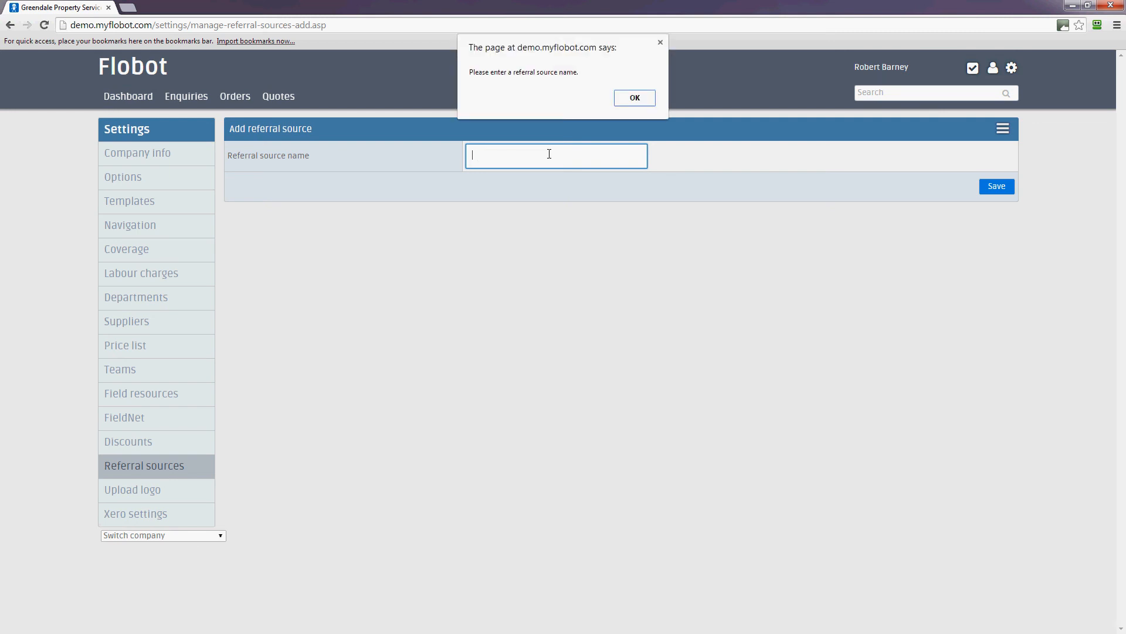
pyautogui.click(624, 99)
pyautogui.write('Cust')
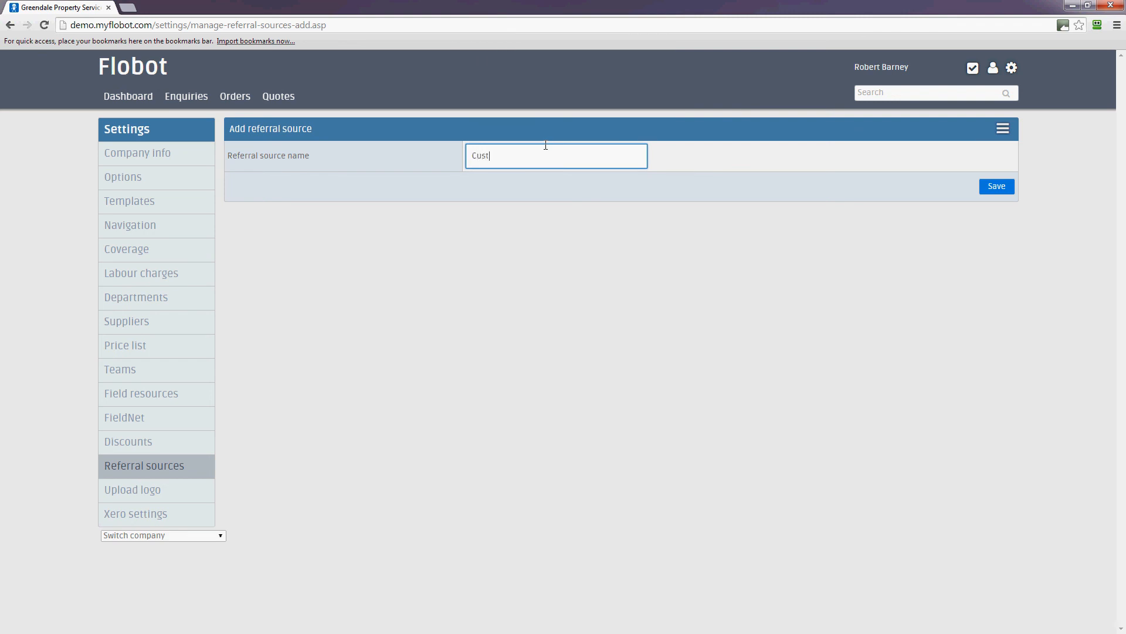
pyautogui.write('omer regerr')
pyautogui.press('BackSpace')
pyautogui.press('BackSpace')
pyautogui.press('BackSpace')
pyautogui.write('ferra')
pyautogui.click(999, 190)
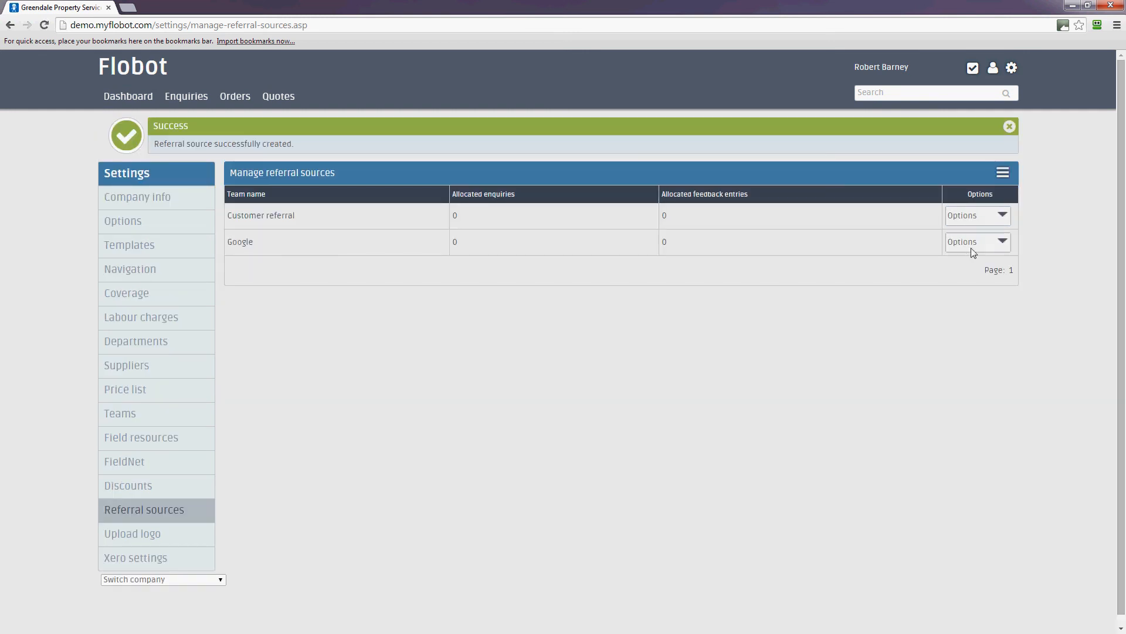
# Step: Add 'Flyers' as a referral source
pyautogui.click(1005, 176)
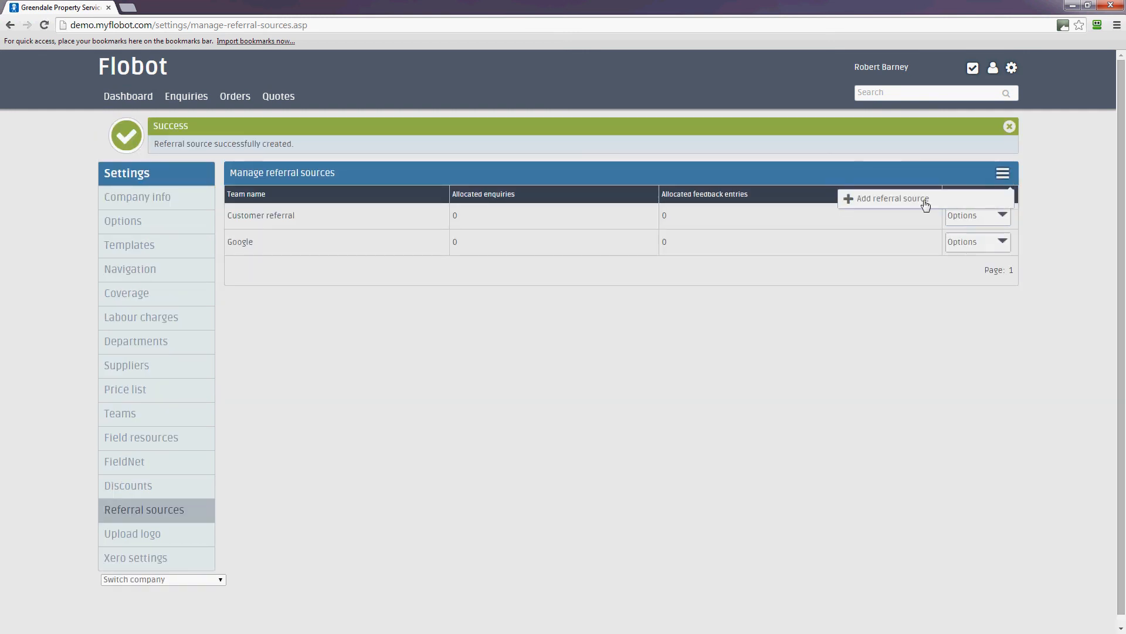
pyautogui.click(895, 200)
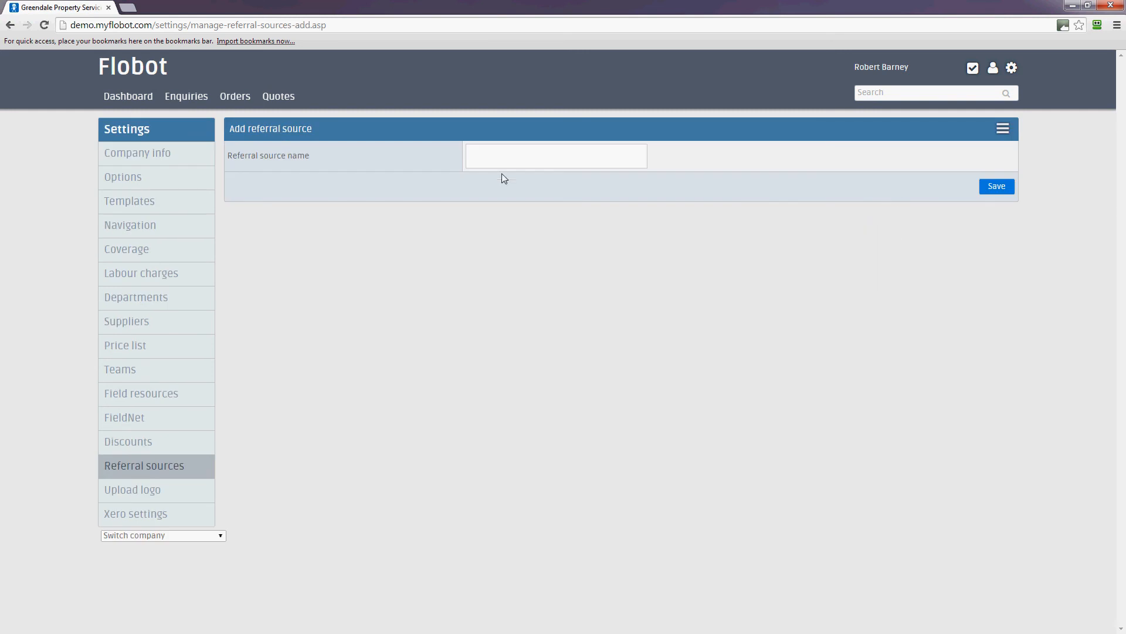
pyautogui.click(505, 164)
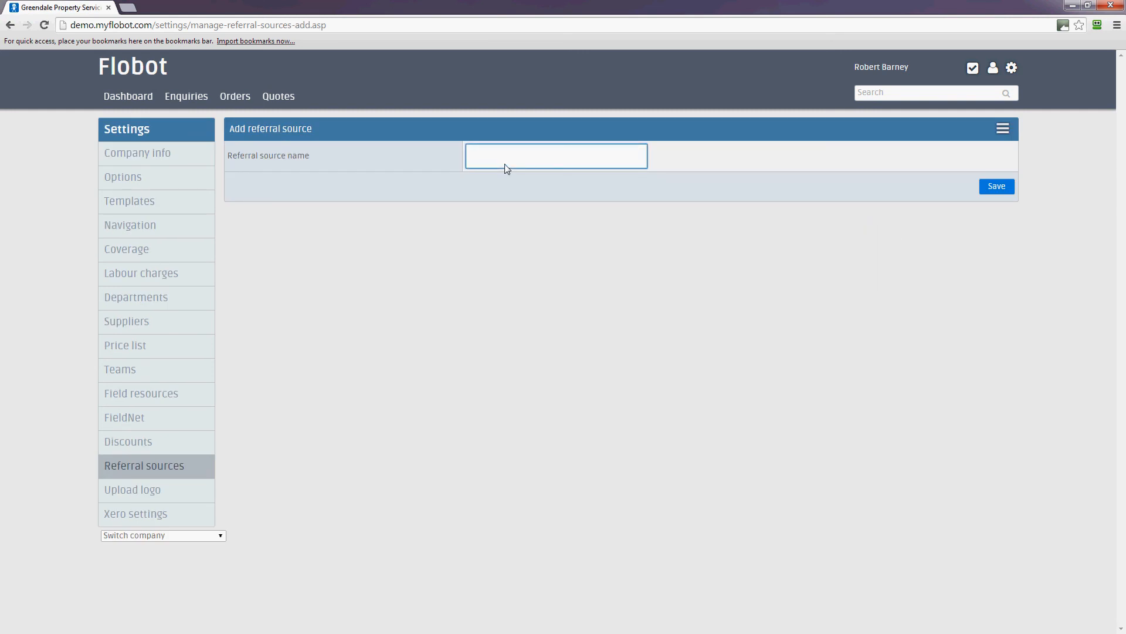
pyautogui.write('Flyers')
pyautogui.click(996, 191)
# Step: Add 'Local paper advert' as a referral source, then go to the Upload logo page
pyautogui.click(1003, 173)
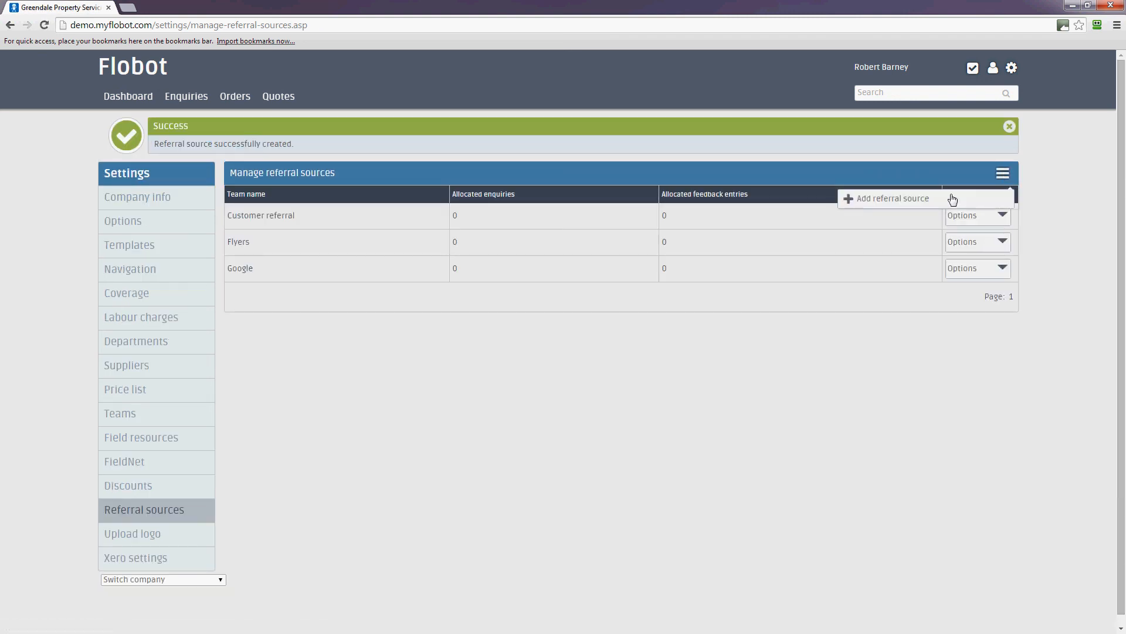
pyautogui.click(870, 199)
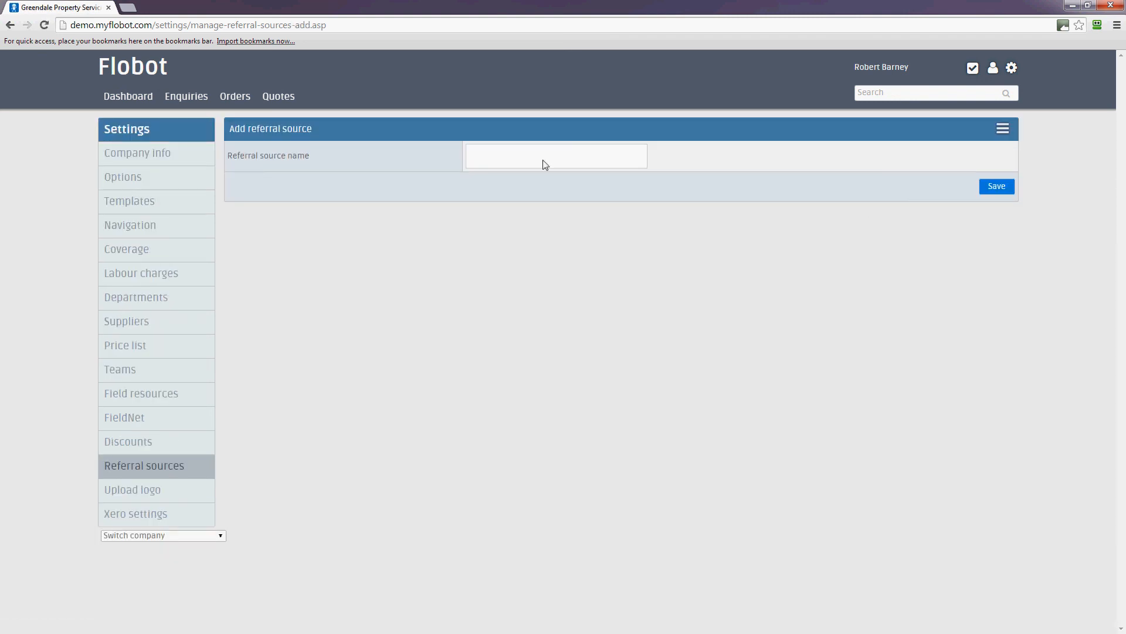
pyautogui.click(535, 159)
pyautogui.write('K')
pyautogui.press('BackSpace')
pyautogui.write('Local paper')
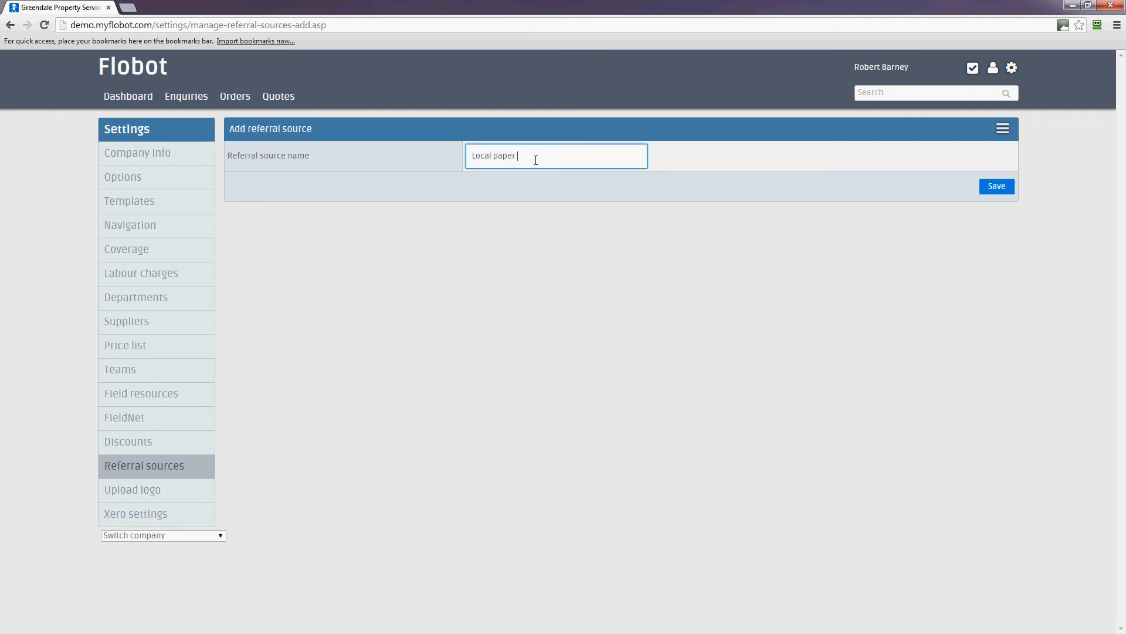
pyautogui.write(' advert')
pyautogui.click(992, 186)
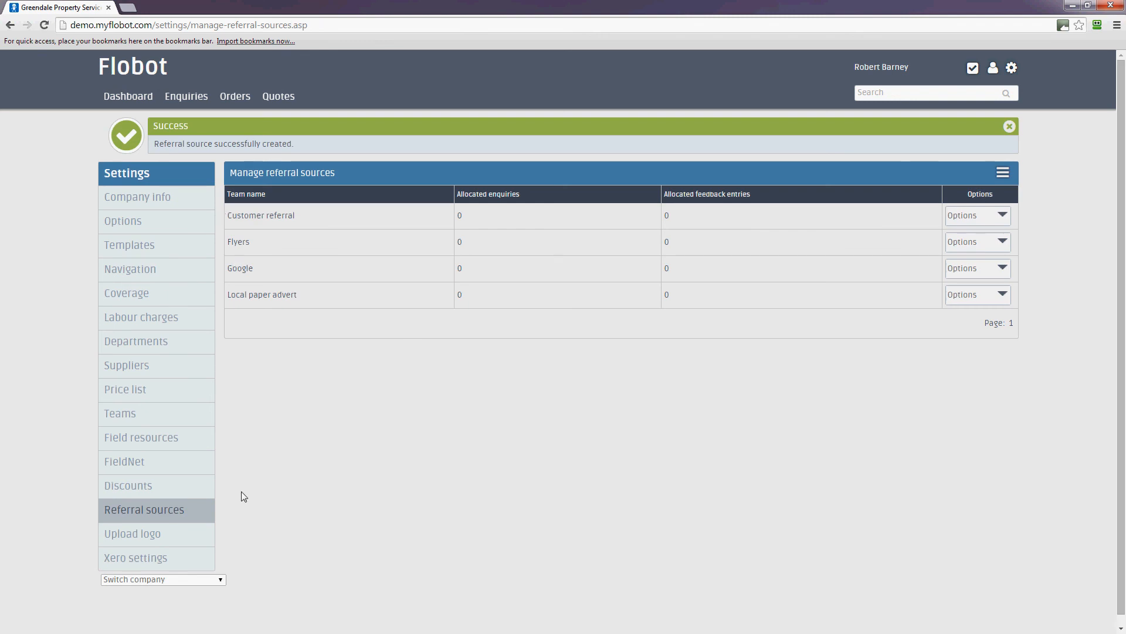
pyautogui.click(147, 538)
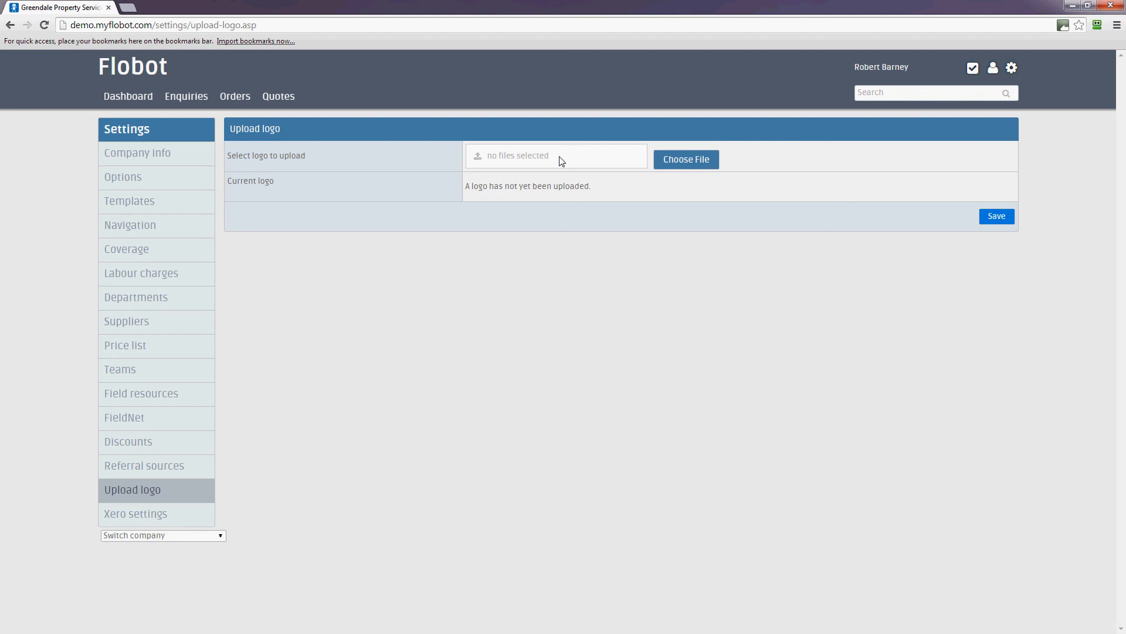
# Step: Choose fantastic-plumbing-company.gif from Desktop > Blog pictures as the logo file
pyautogui.click(692, 159)
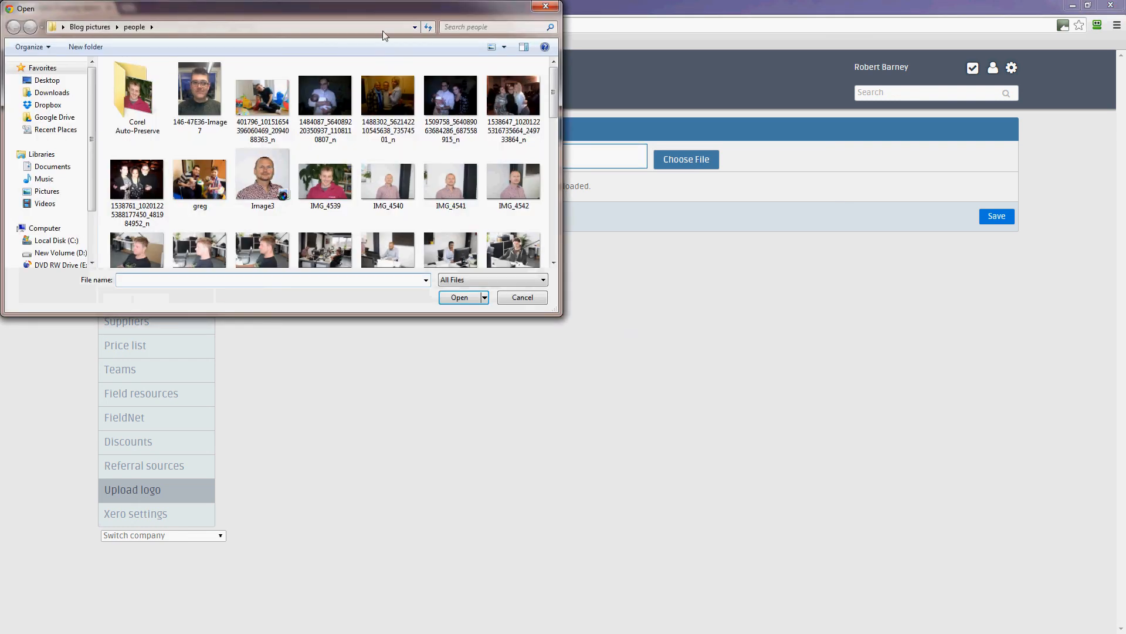
pyautogui.click(47, 80)
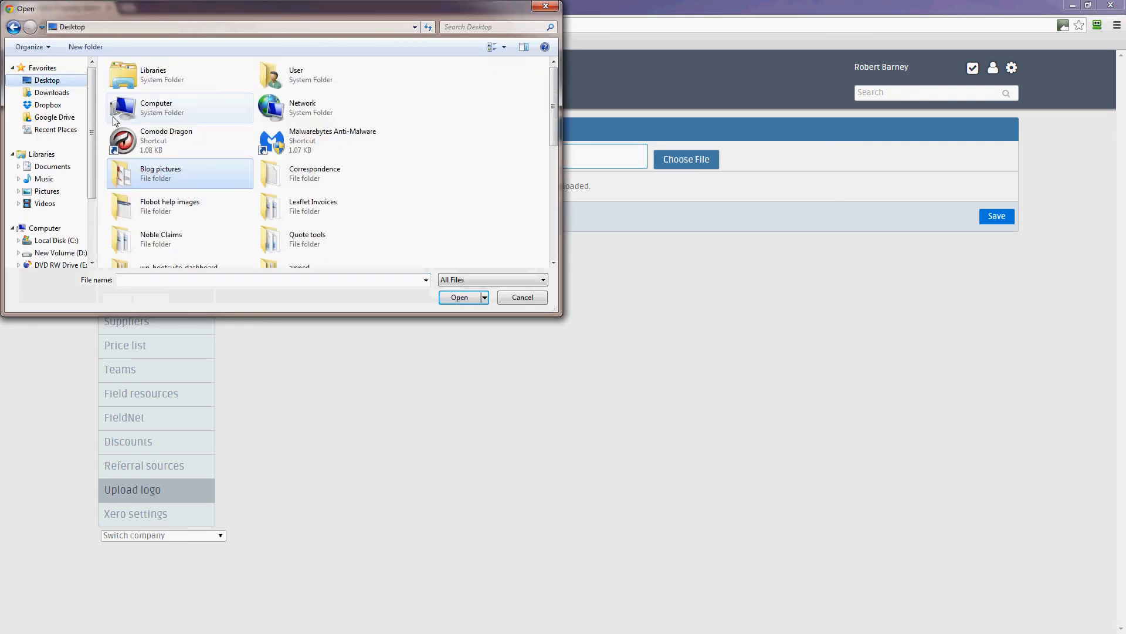
pyautogui.doubleClick(163, 171)
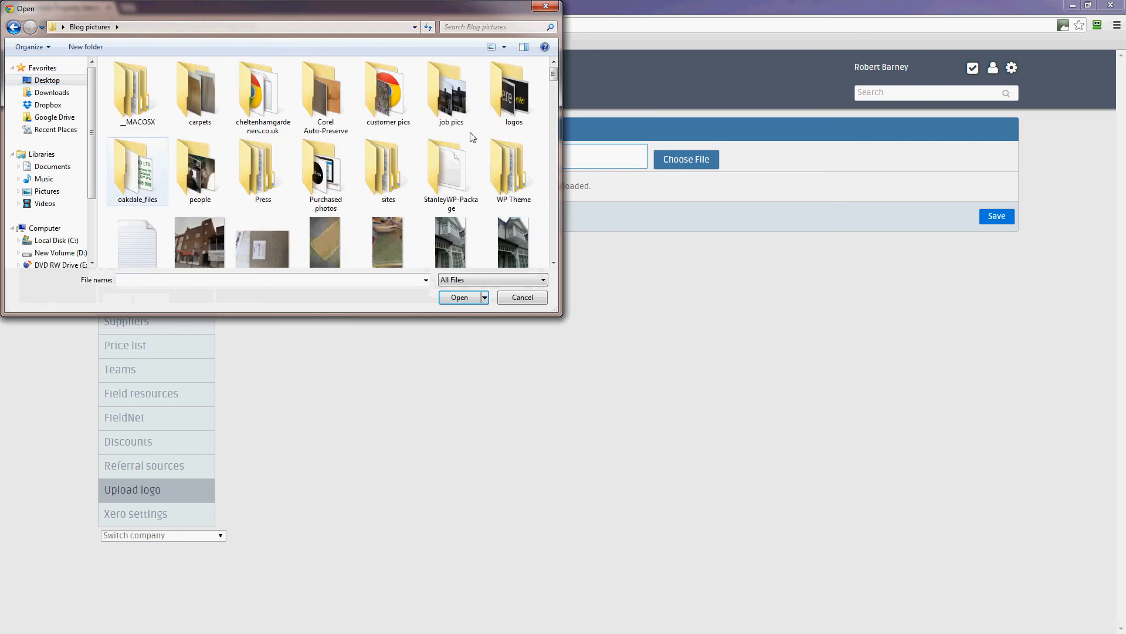
pyautogui.moveTo(550, 78); pyautogui.dragTo(555, 216)
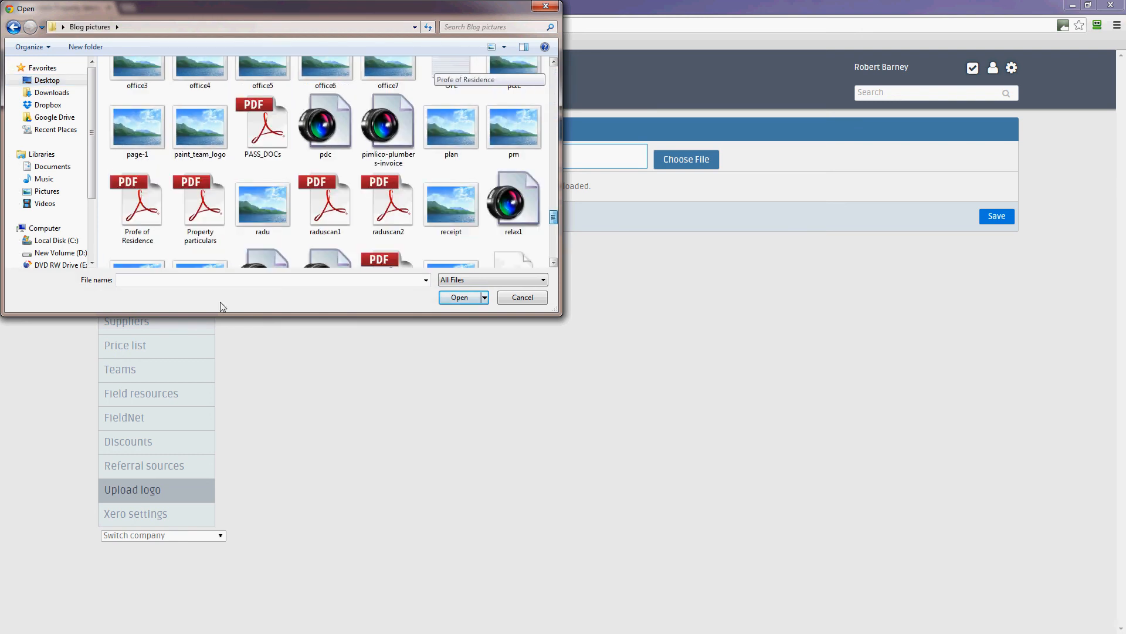
pyautogui.click(196, 281)
pyautogui.write('fan')
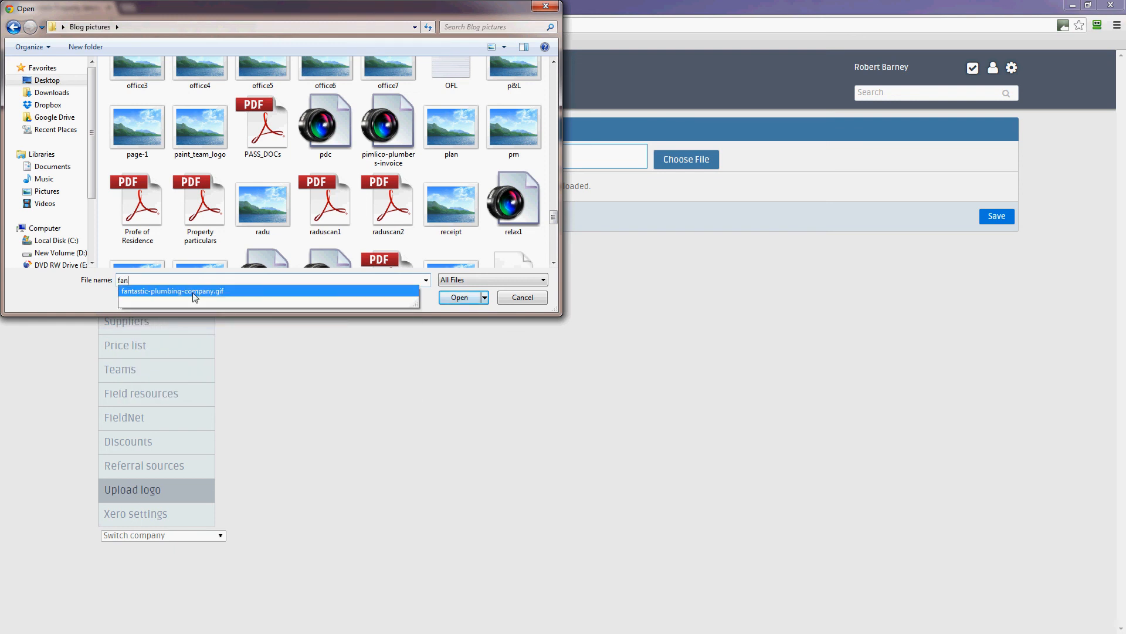
pyautogui.click(195, 291)
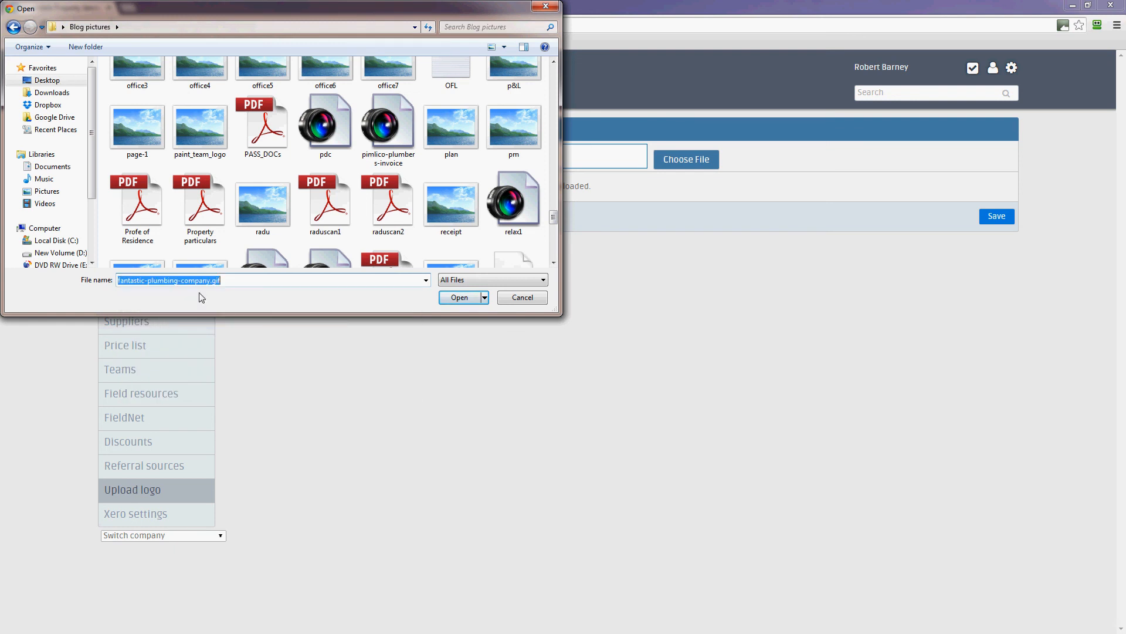
pyautogui.click(452, 297)
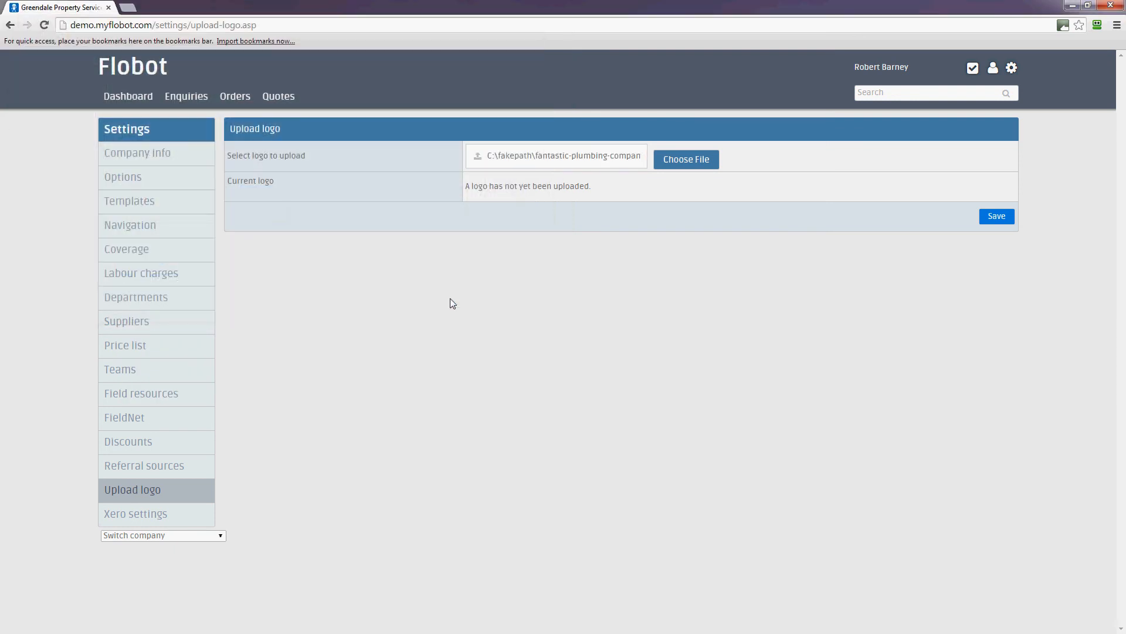
# Step: Save the uploaded logo and dismiss the warning alert
pyautogui.click(995, 217)
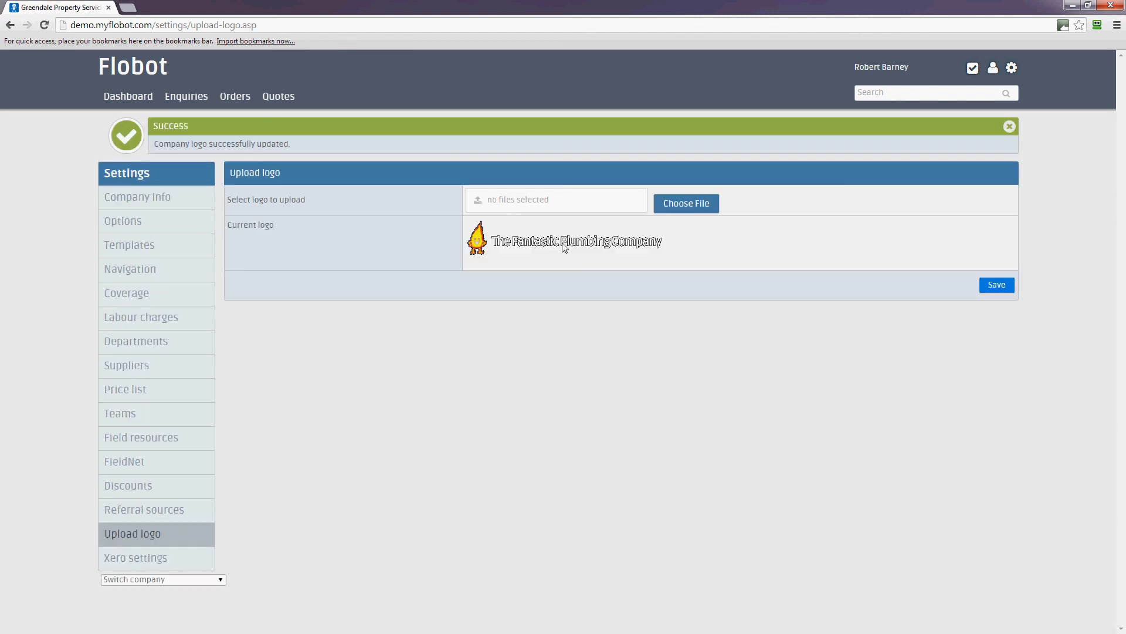
pyautogui.click(998, 285)
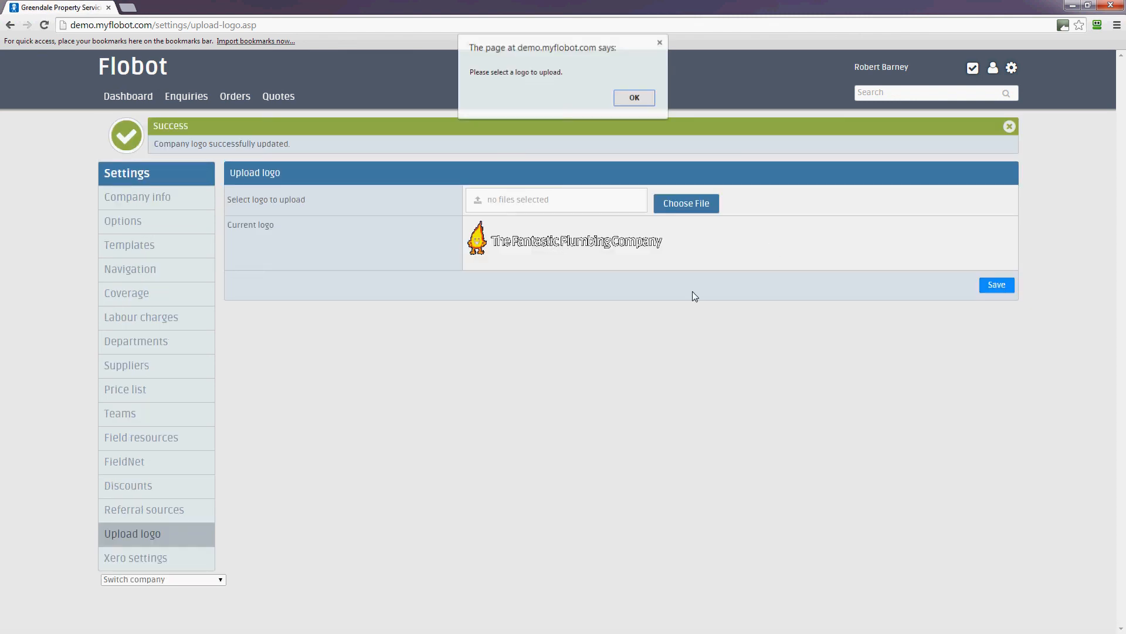
pyautogui.click(639, 104)
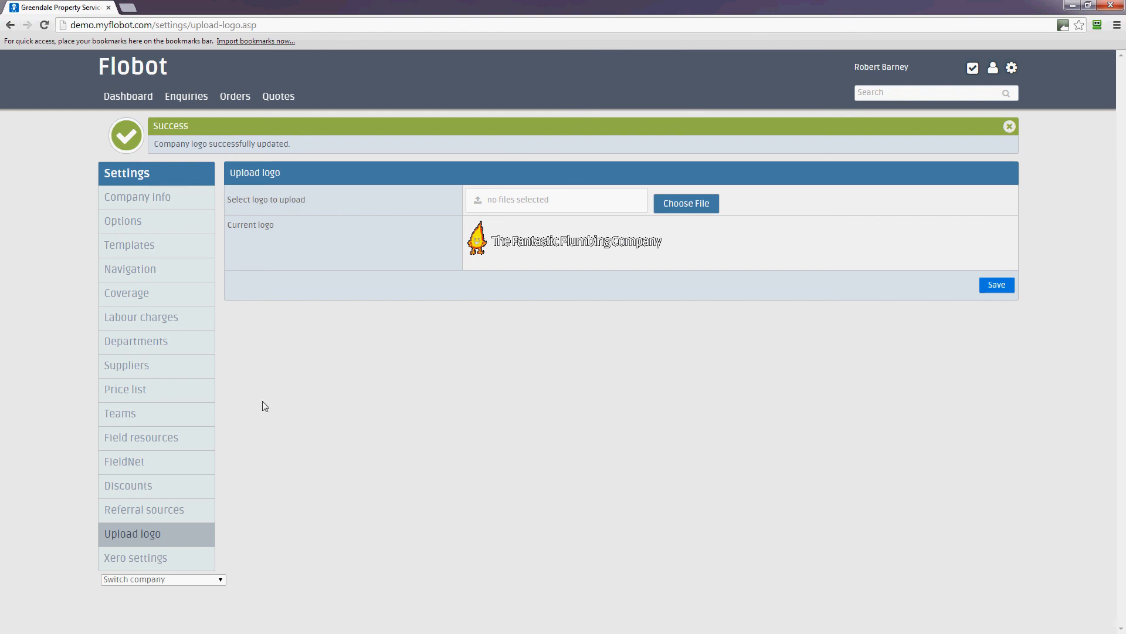
# Step: Visit Xero settings and the dashboard, then reopen company Settings from the gear menu
pyautogui.click(139, 567)
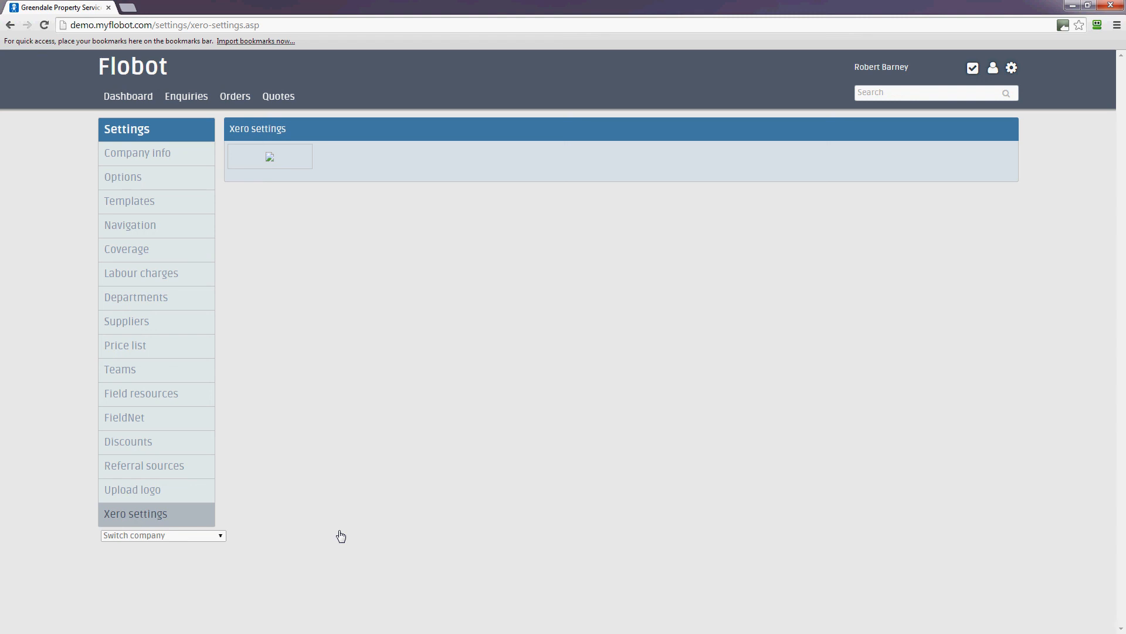
pyautogui.click(124, 101)
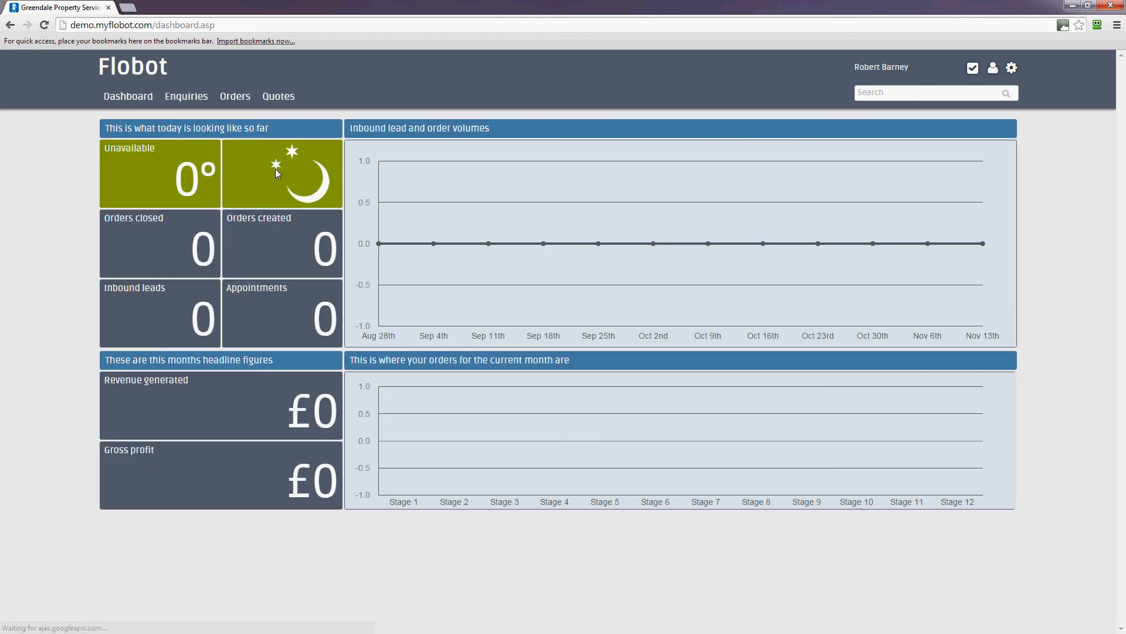
pyautogui.click(1011, 67)
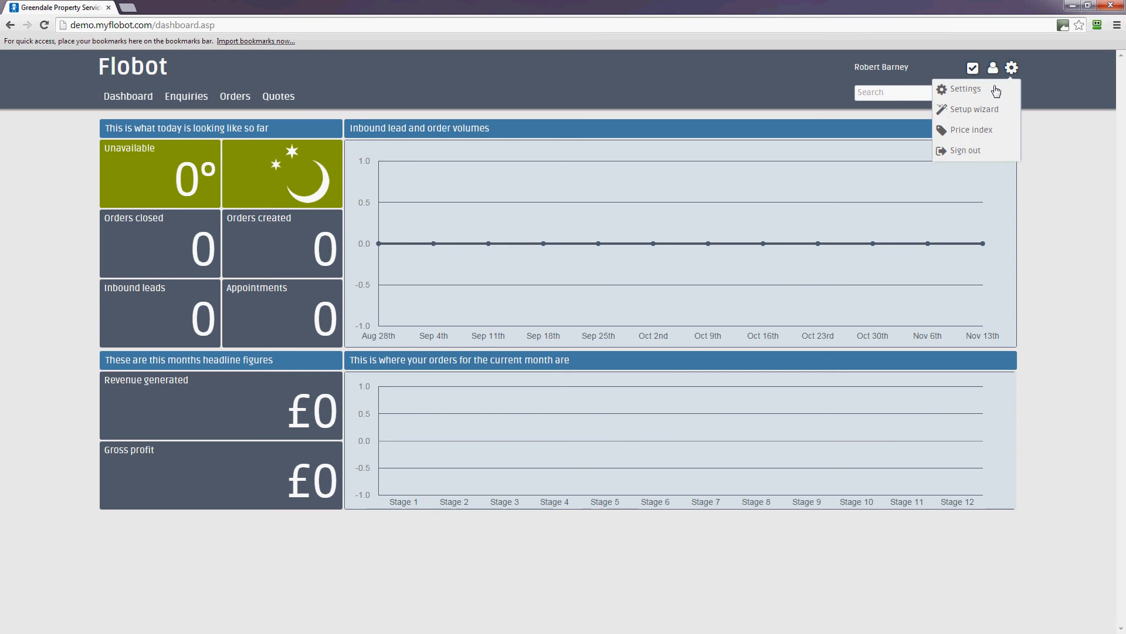
pyautogui.click(996, 91)
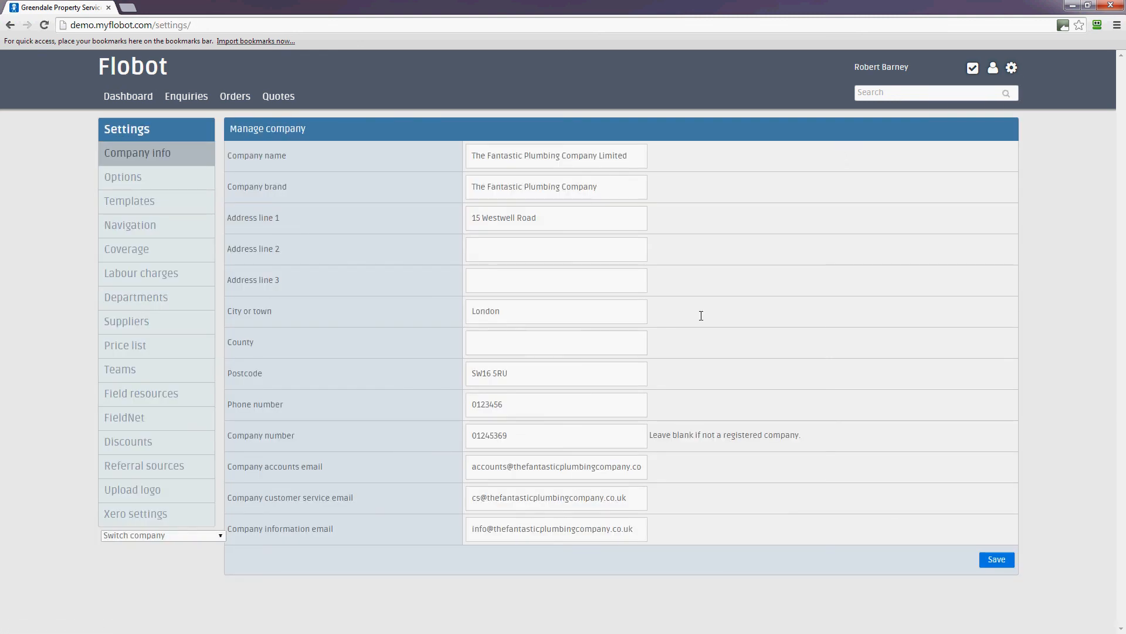